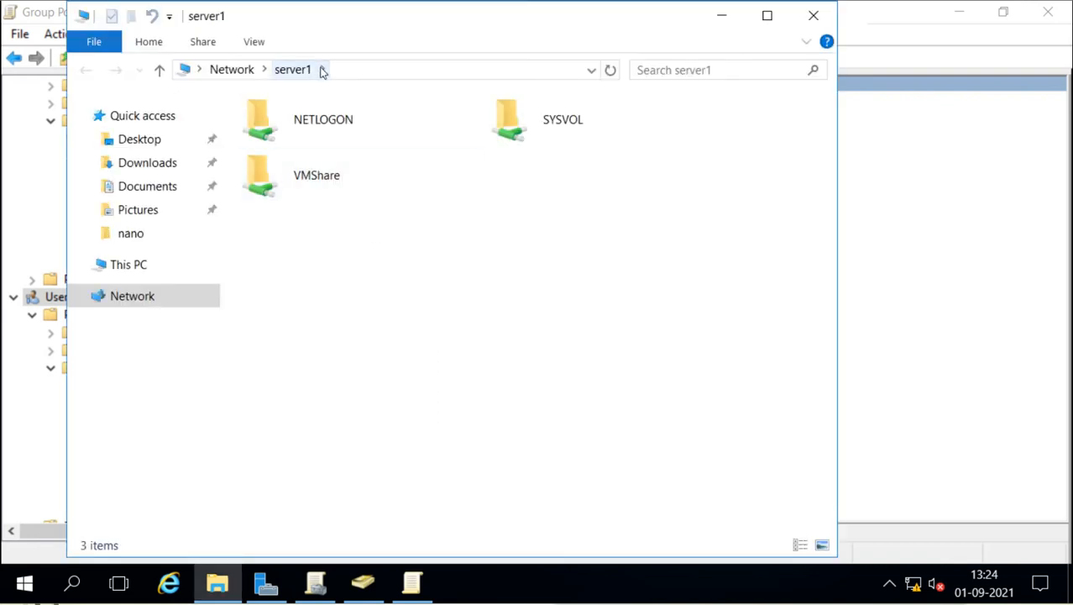
Step: Browse SYSVOL > sai.com > Policies into the first GPO GUID folder and glance at its USER folder
{"action": "double_click", "coordinate": [577, 128]}
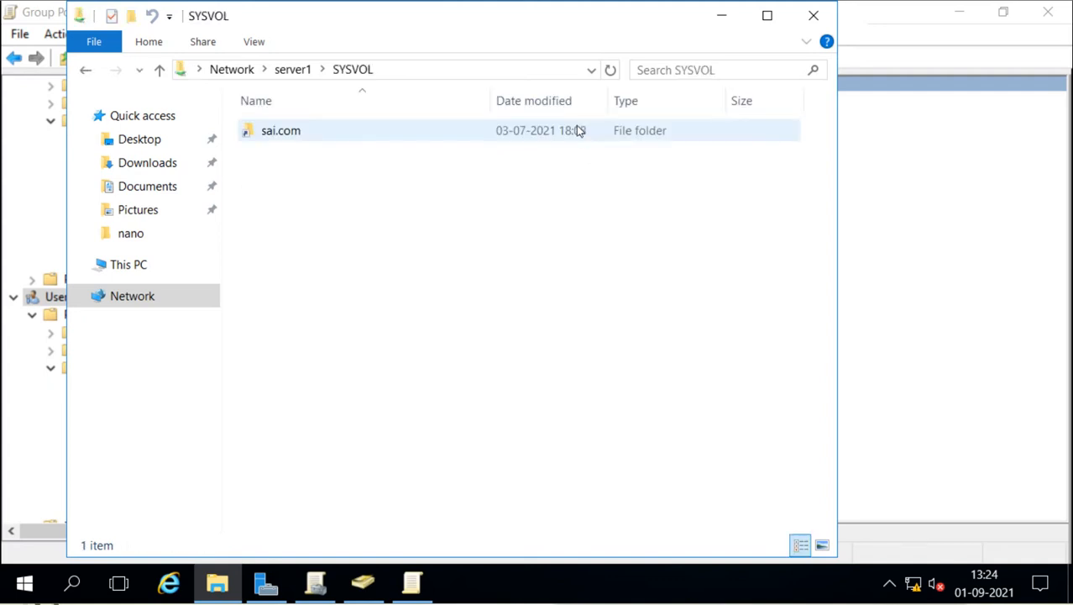
{"action": "double_click", "coordinate": [281, 133]}
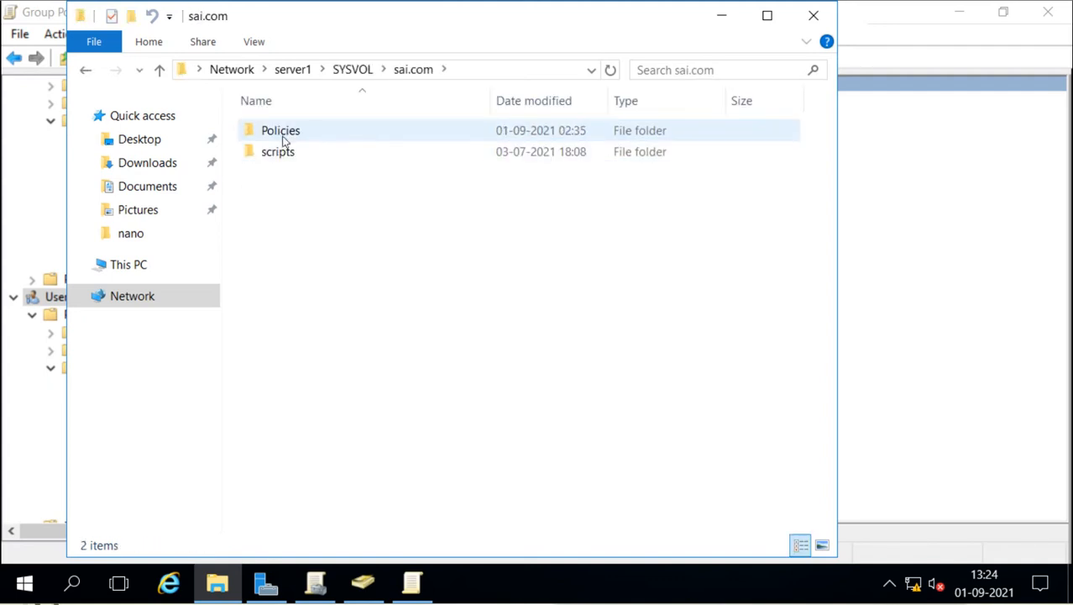
{"action": "double_click", "coordinate": [282, 135]}
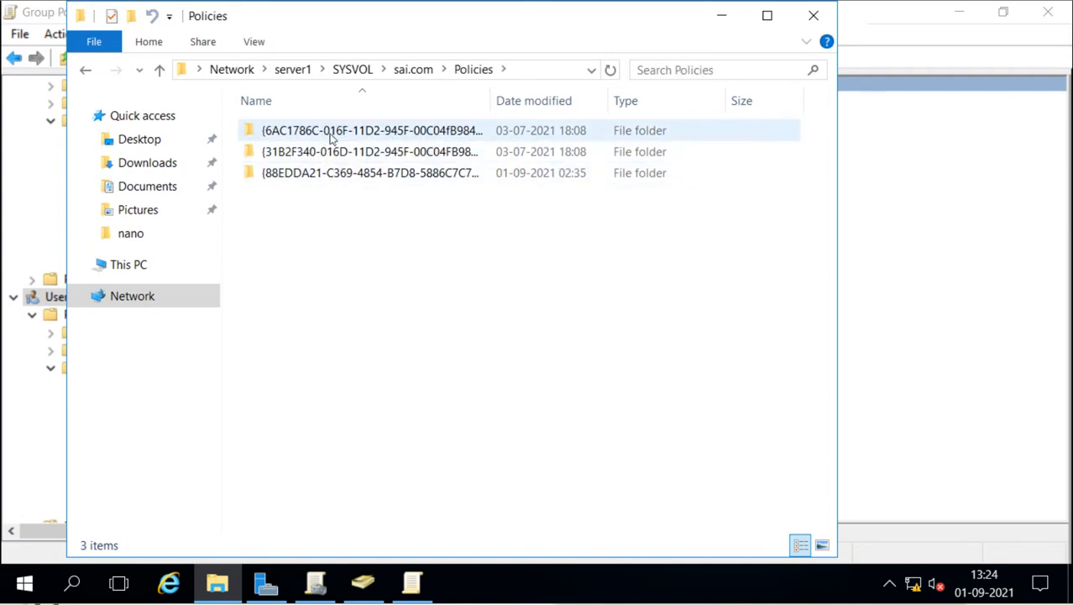
{"action": "double_click", "coordinate": [328, 132]}
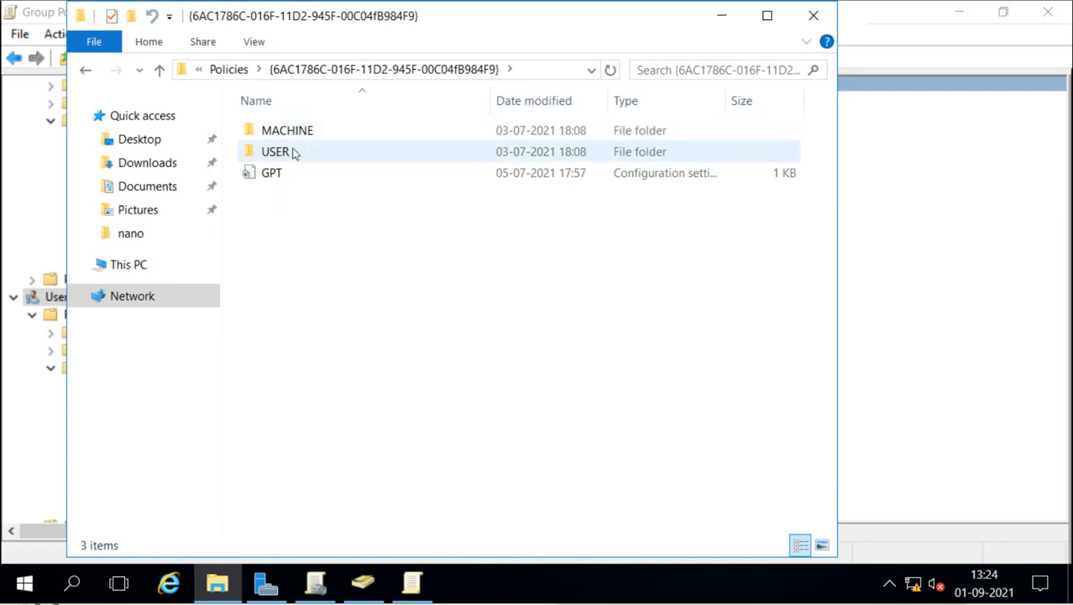
{"action": "double_click", "coordinate": [278, 151]}
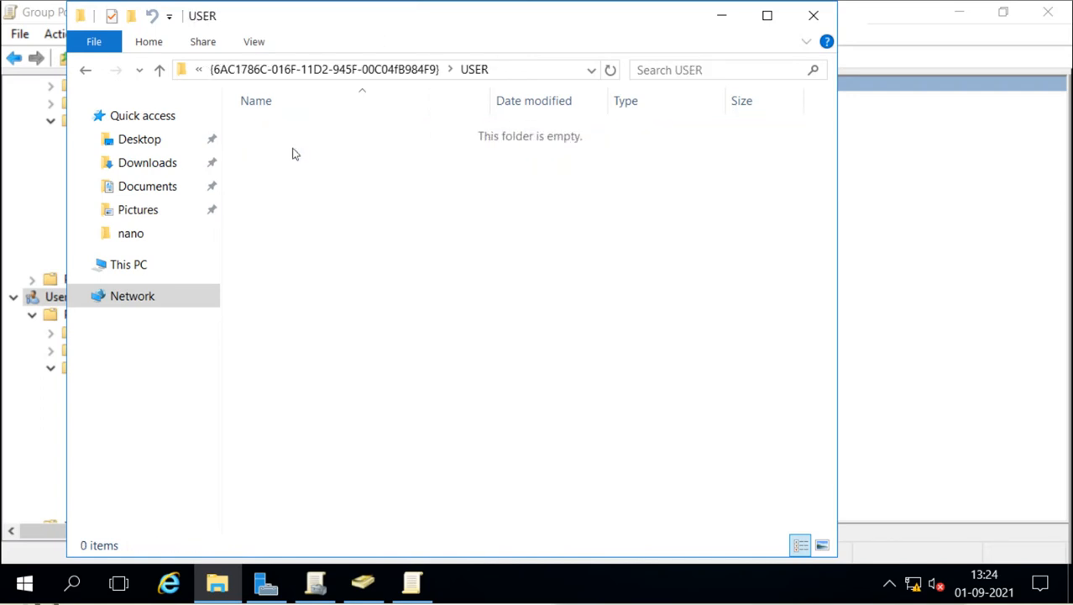
{"action": "left_click", "coordinate": [378, 69]}
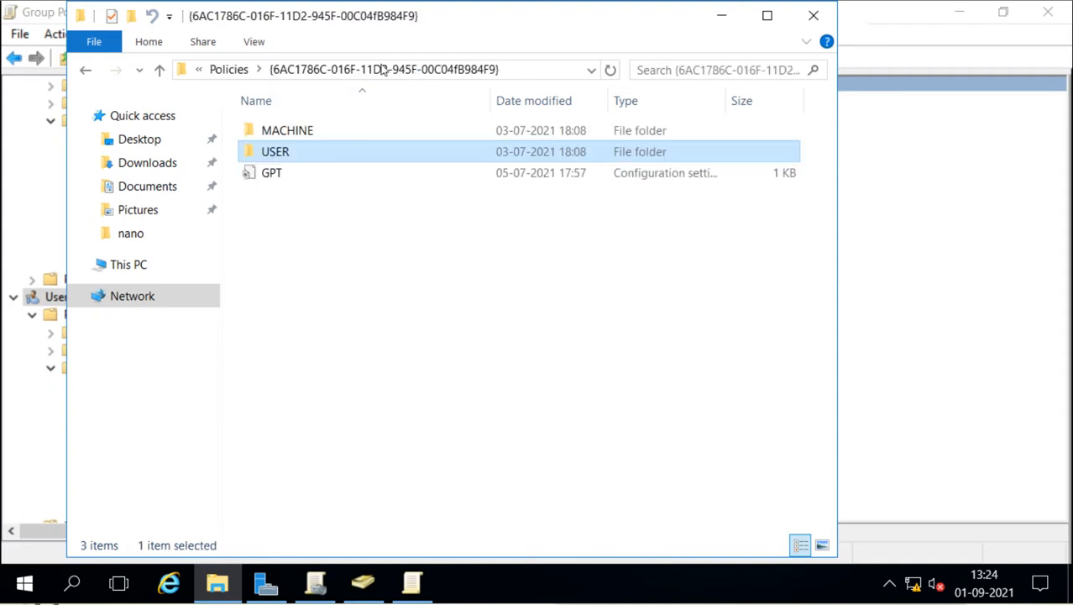
Step: Drill into MACHINE > Microsoft > Windows NT > SecEdit, then close the File Explorer window
{"action": "double_click", "coordinate": [301, 130]}
{"action": "left_click", "coordinate": [301, 132]}
{"action": "double_click", "coordinate": [300, 131]}
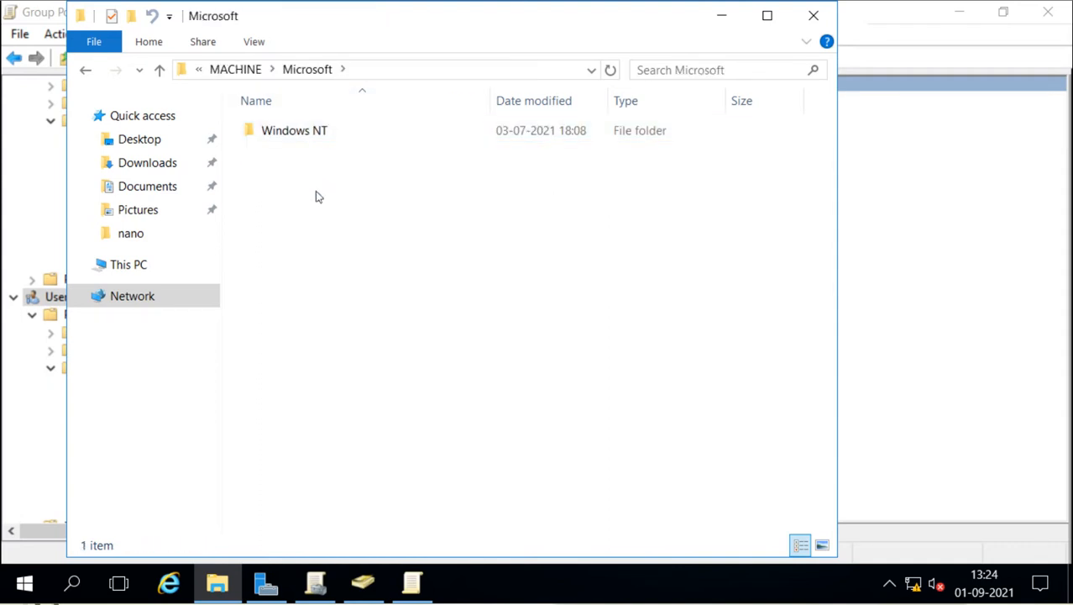
{"action": "double_click", "coordinate": [309, 136]}
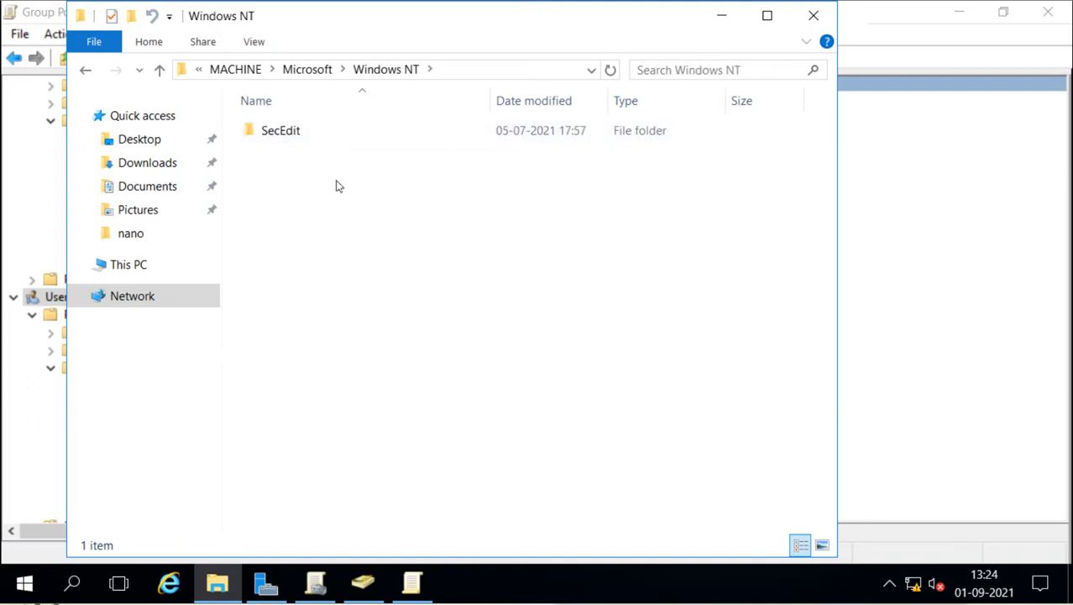
{"action": "double_click", "coordinate": [288, 135]}
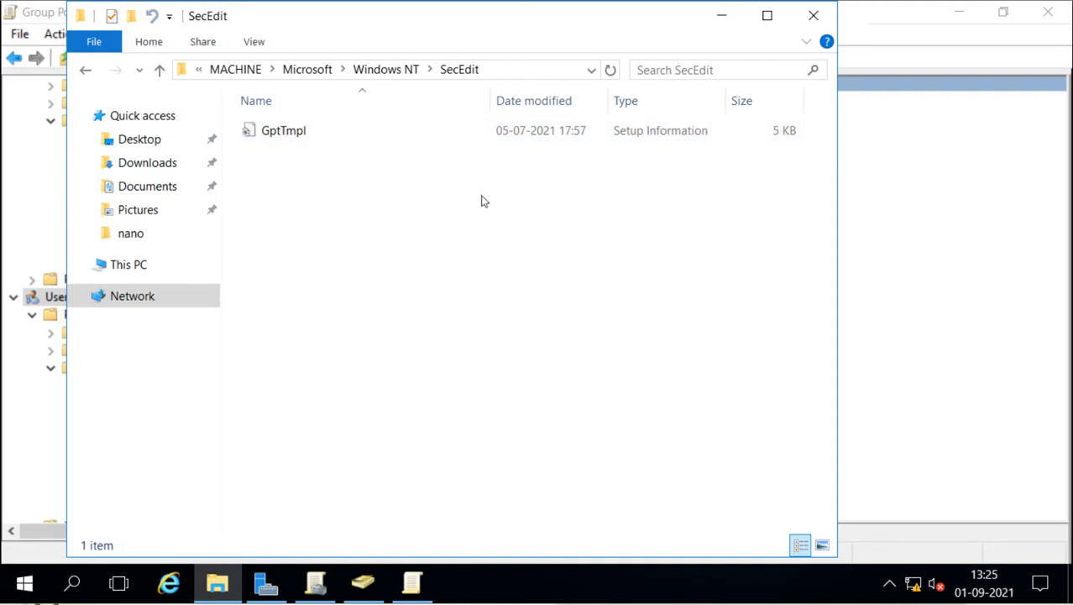
{"action": "left_click", "coordinate": [810, 22]}
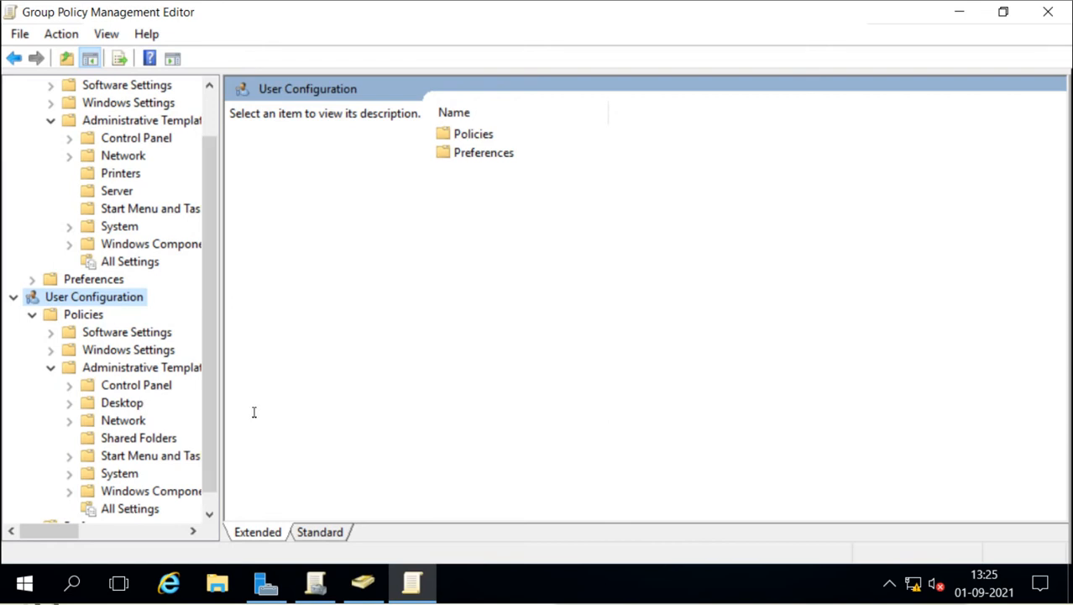
Step: Open a maximized File Explorer and browse This PC > Local Disk (C:) > Windows > PolicyDefinitions
{"action": "left_click", "coordinate": [218, 582]}
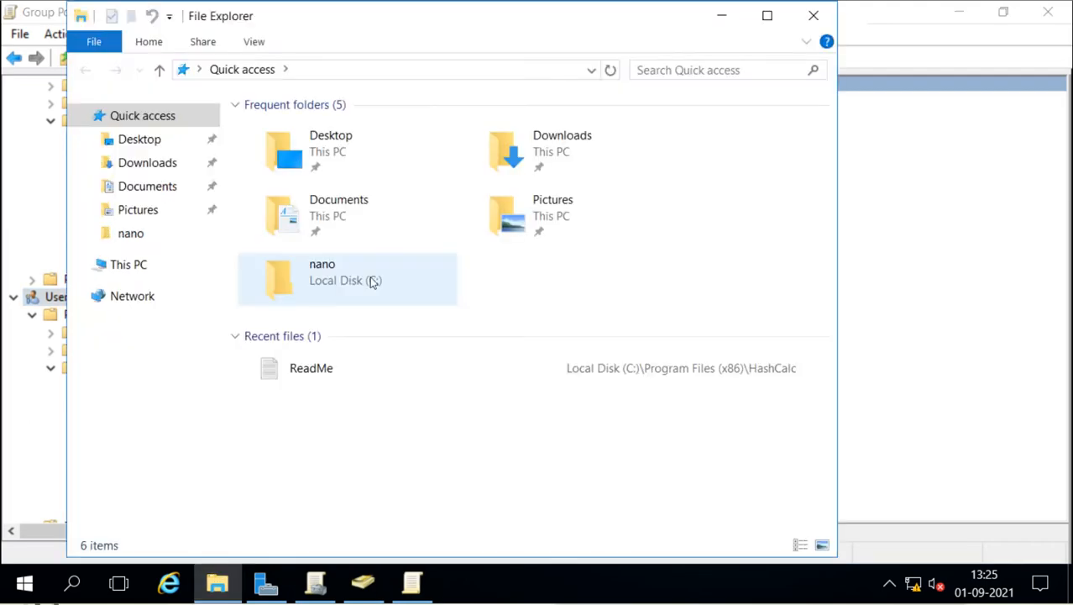
{"action": "left_click", "coordinate": [766, 15]}
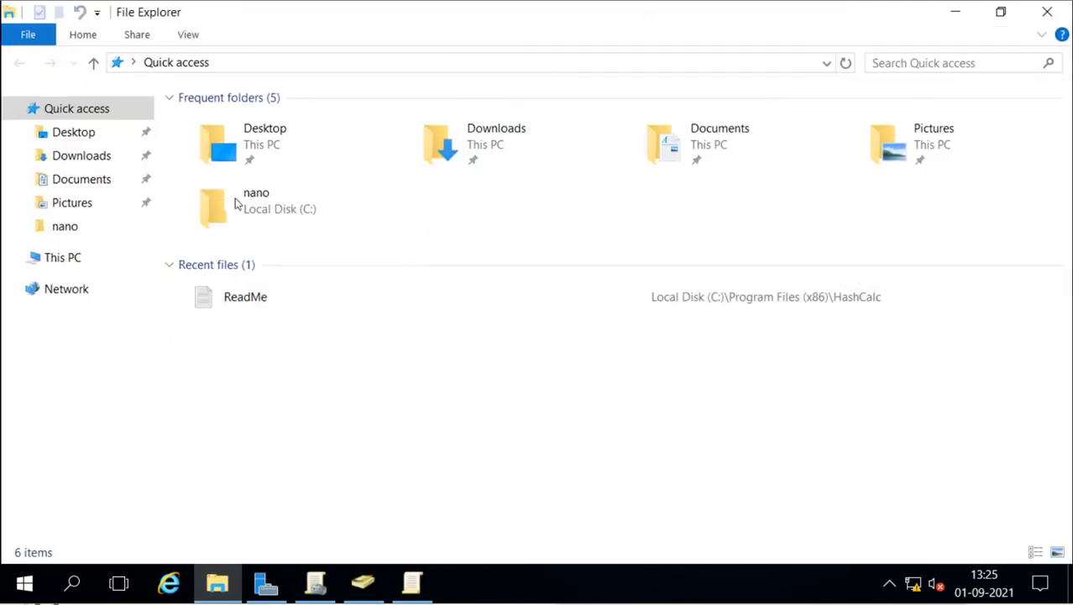
{"action": "left_click", "coordinate": [67, 257]}
{"action": "double_click", "coordinate": [295, 256]}
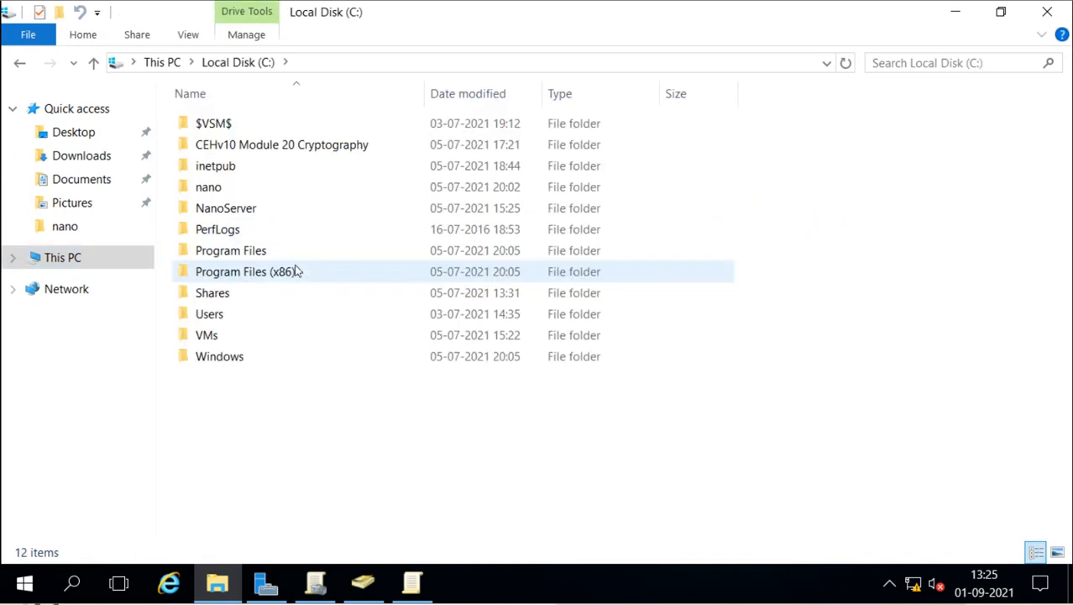
{"action": "double_click", "coordinate": [220, 359]}
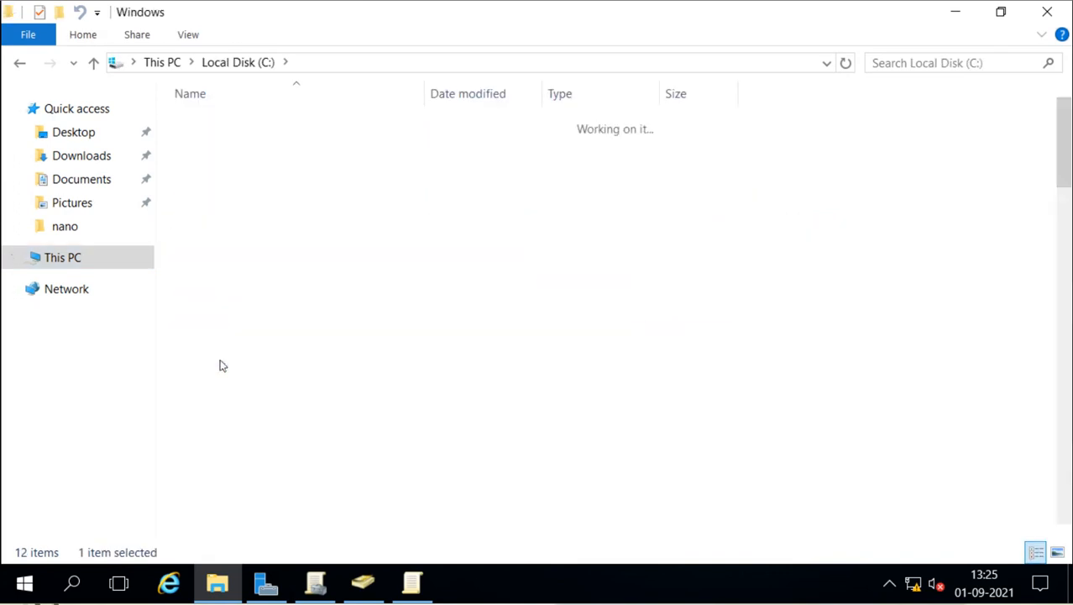
{"action": "scroll", "coordinate": [321, 335], "scroll_direction": "down", "scroll_amount": 5}
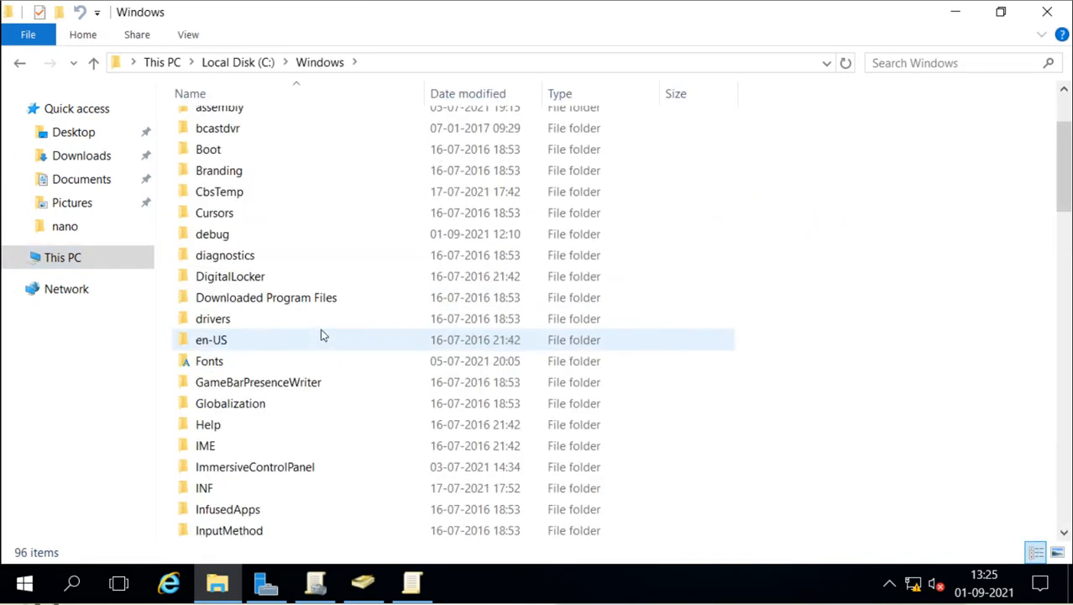
{"action": "scroll", "coordinate": [321, 335], "scroll_direction": "down", "scroll_amount": 4}
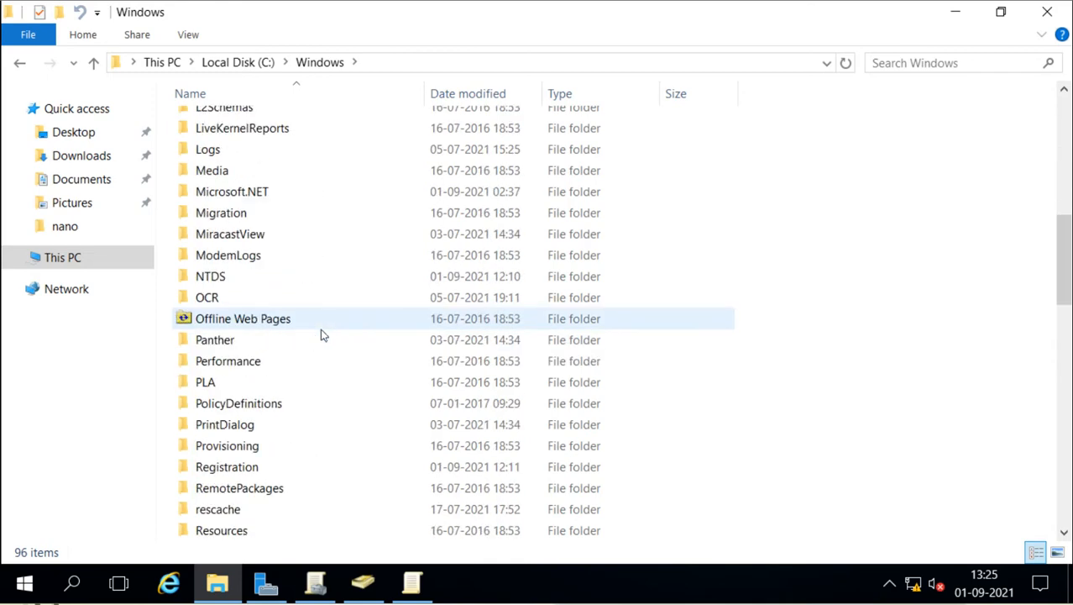
{"action": "double_click", "coordinate": [260, 405]}
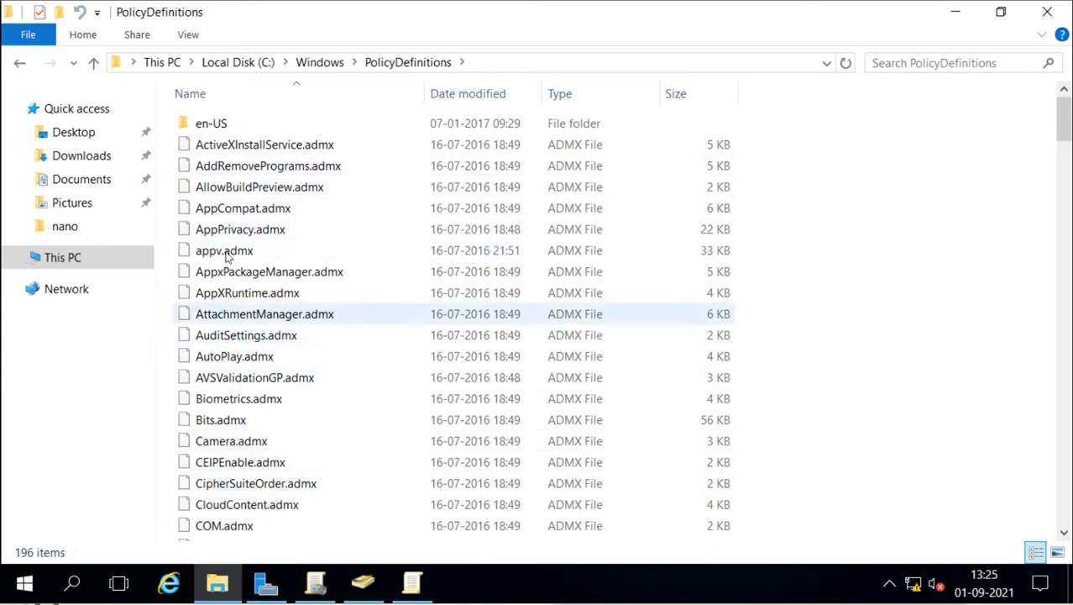
Step: Select Camera.admx, AutoPlay.admx, then several templates while scrolling the PolicyDefinitions list
{"action": "left_click", "coordinate": [211, 444]}
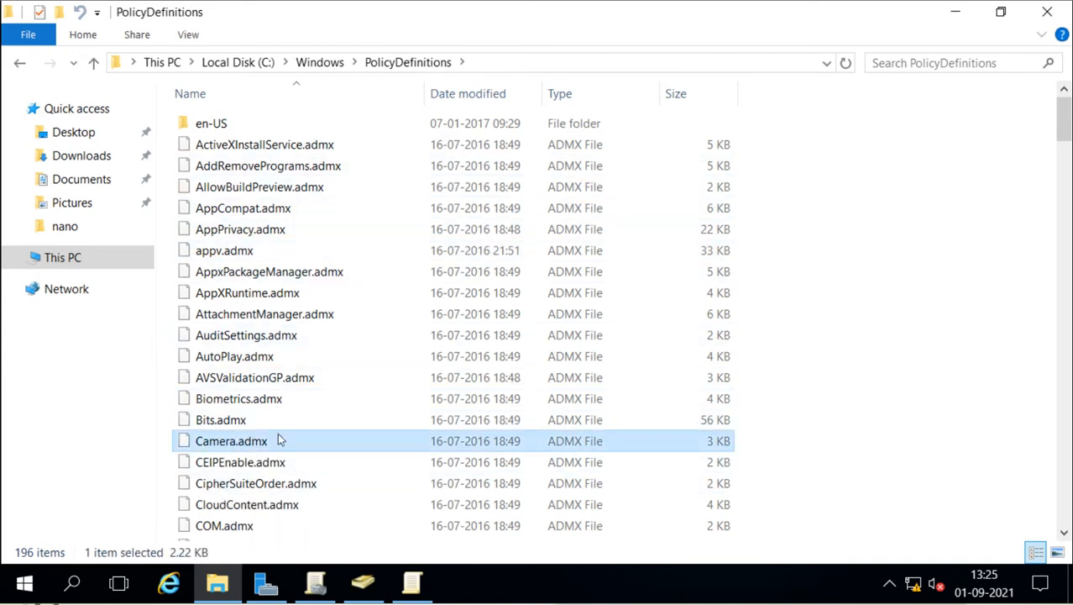
{"action": "left_click", "coordinate": [234, 359]}
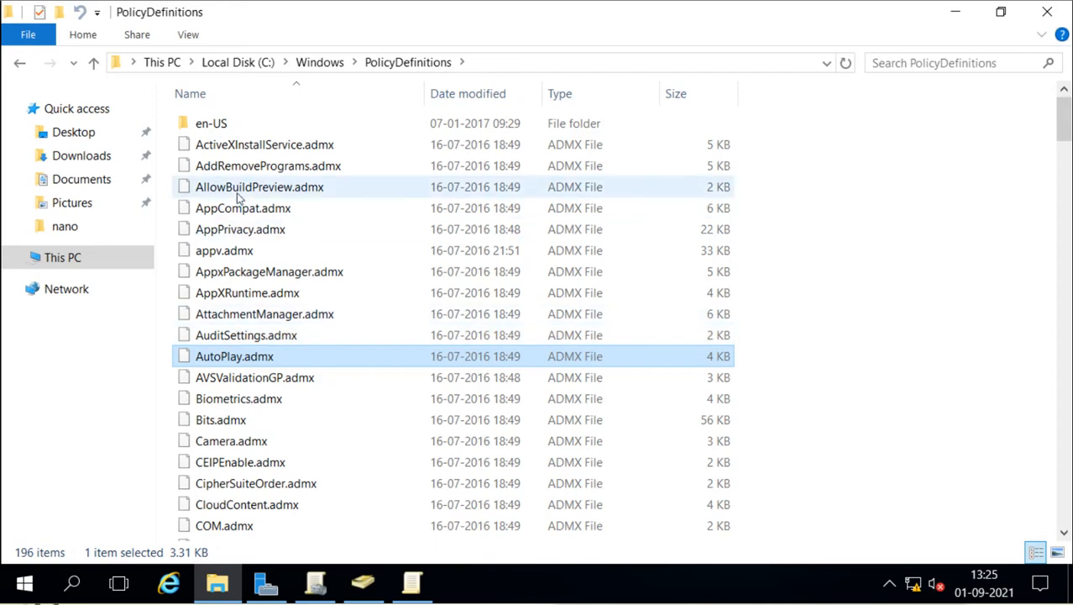
{"action": "left_click_drag", "start_coordinate": [319, 339], "coordinate": [390, 272]}
{"action": "scroll", "coordinate": [459, 196], "scroll_direction": "down", "scroll_amount": 16}
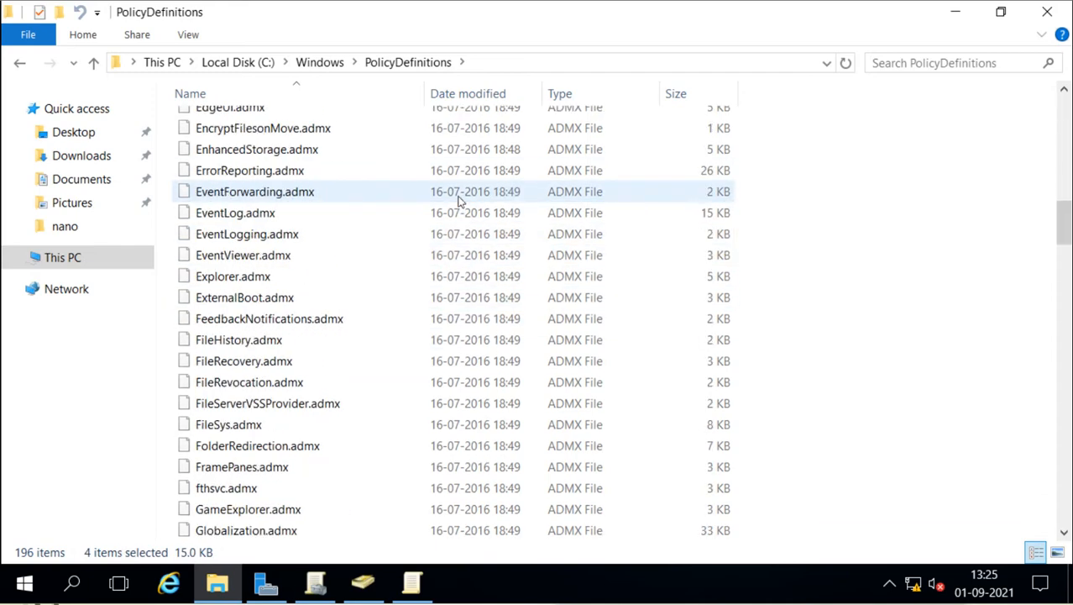
{"action": "scroll", "coordinate": [292, 405], "scroll_direction": "down", "scroll_amount": 20}
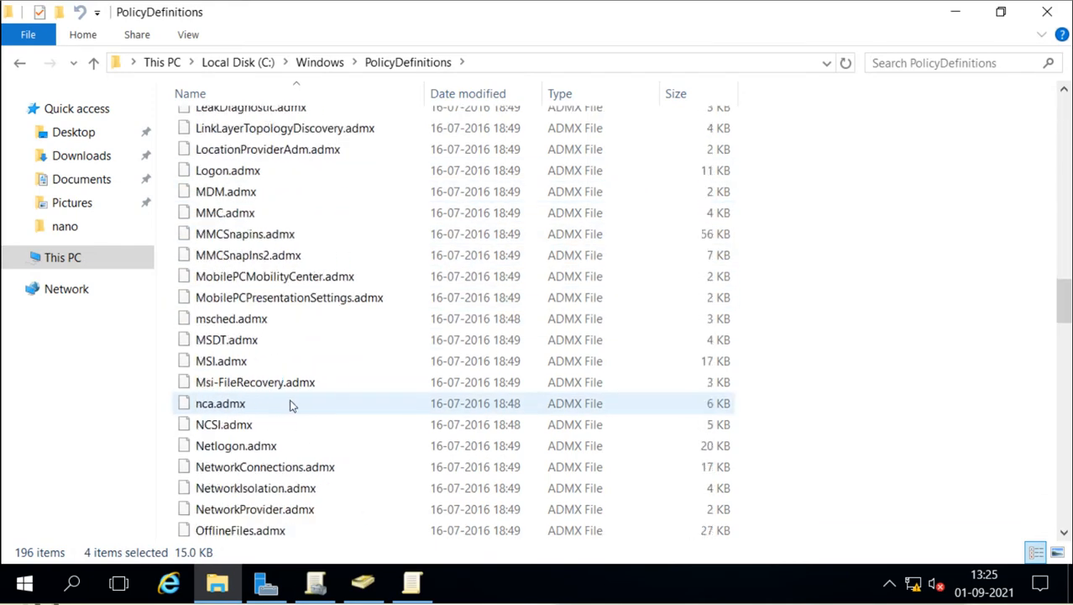
{"action": "scroll", "coordinate": [291, 405], "scroll_direction": "down", "scroll_amount": 13}
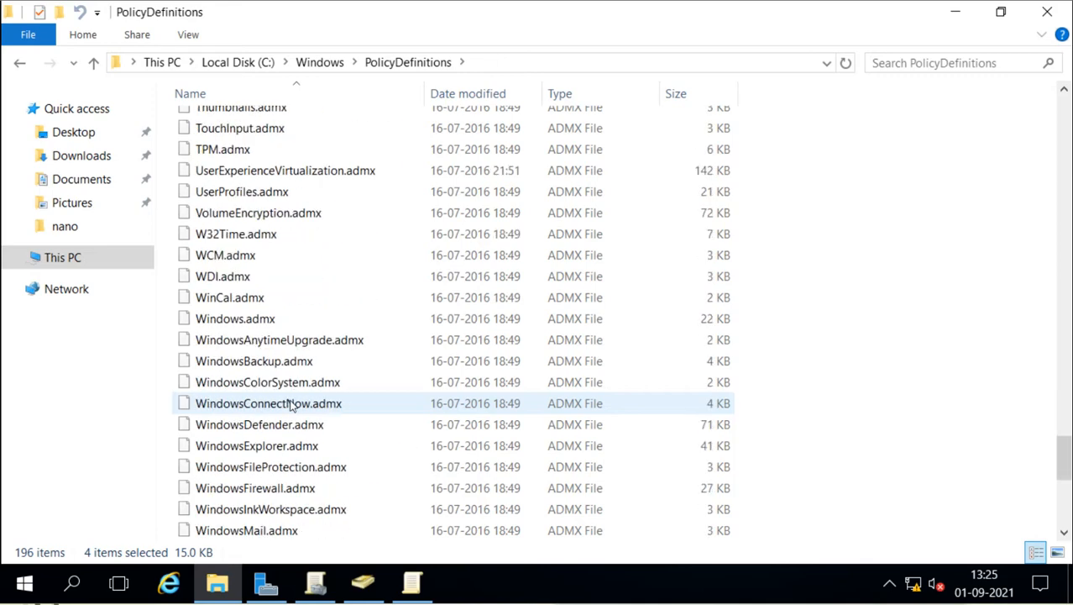
{"action": "scroll", "coordinate": [291, 404], "scroll_direction": "up", "scroll_amount": 20}
{"action": "scroll", "coordinate": [291, 405], "scroll_direction": "up", "scroll_amount": 20}
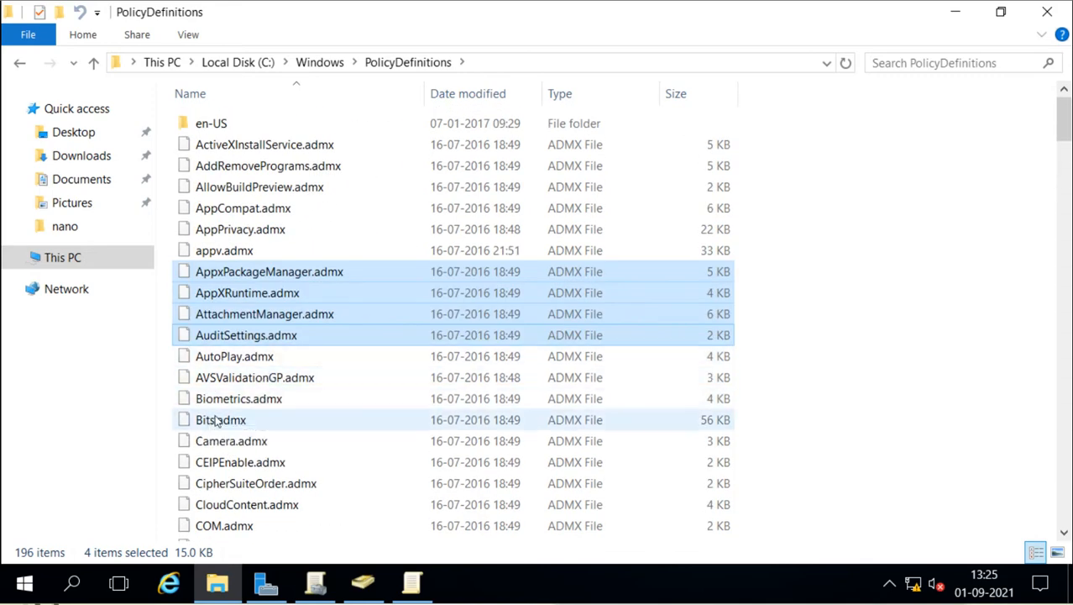
Step: Open Camera.admx in Notepad through Open with > Try an app on this PC
{"action": "left_click", "coordinate": [233, 445]}
{"action": "right_click", "coordinate": [232, 448]}
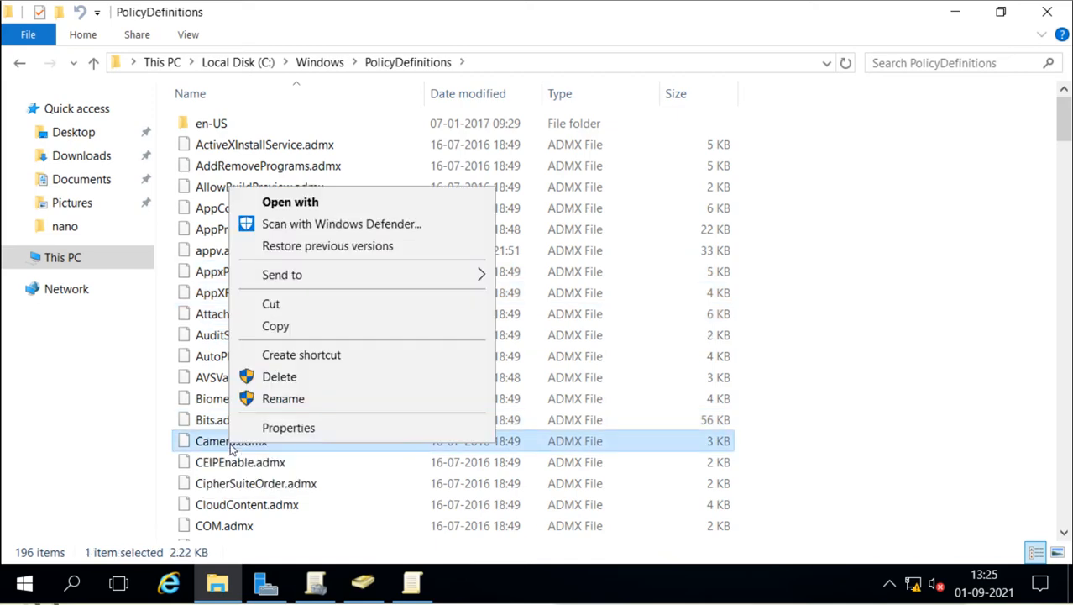
{"action": "left_click", "coordinate": [317, 214]}
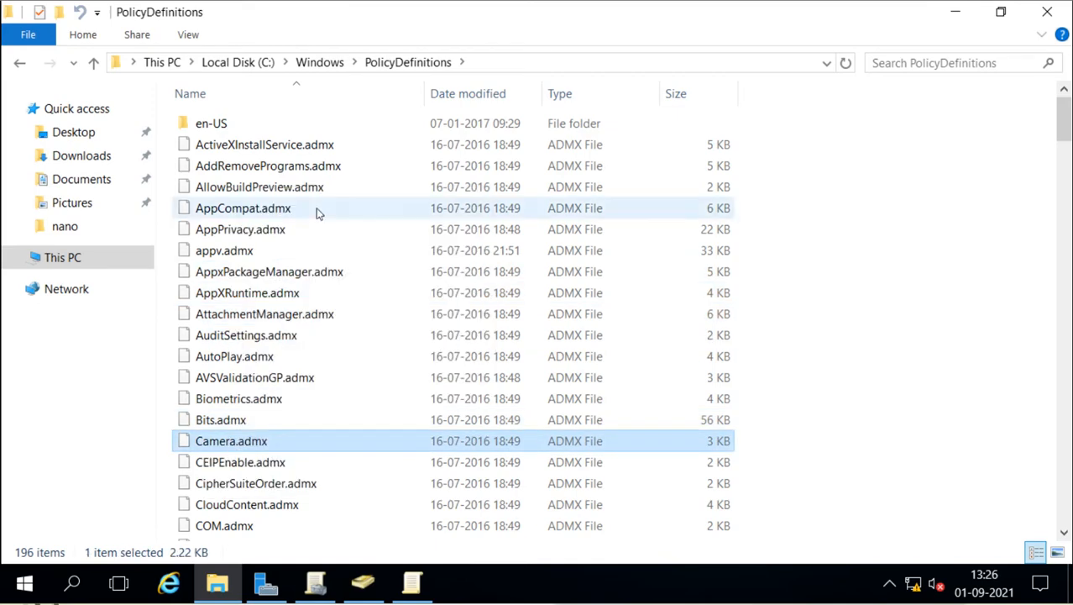
{"action": "left_click", "coordinate": [464, 258]}
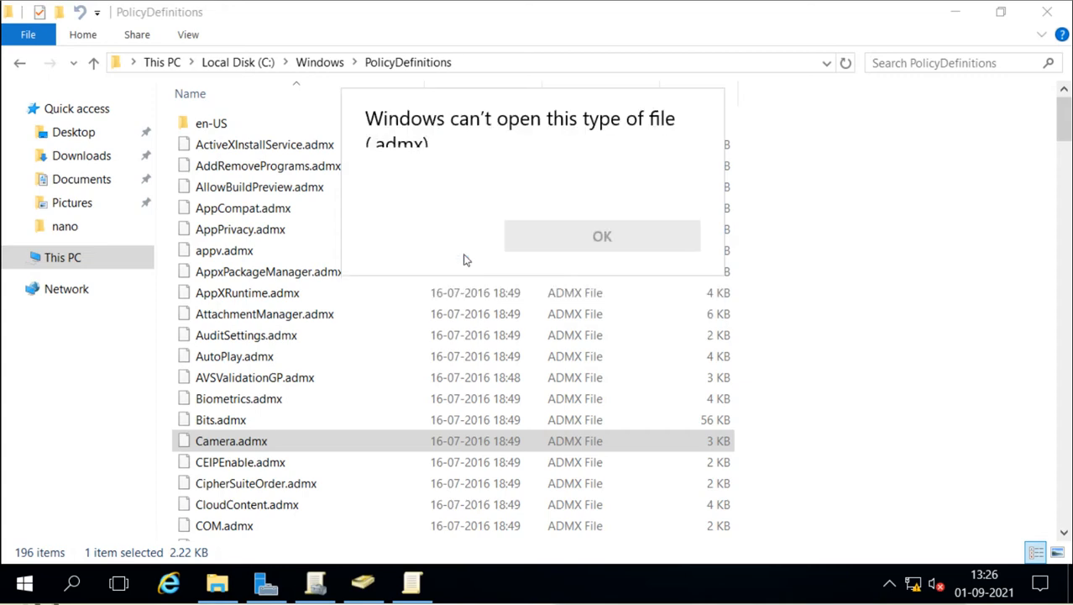
{"action": "double_click", "coordinate": [401, 283]}
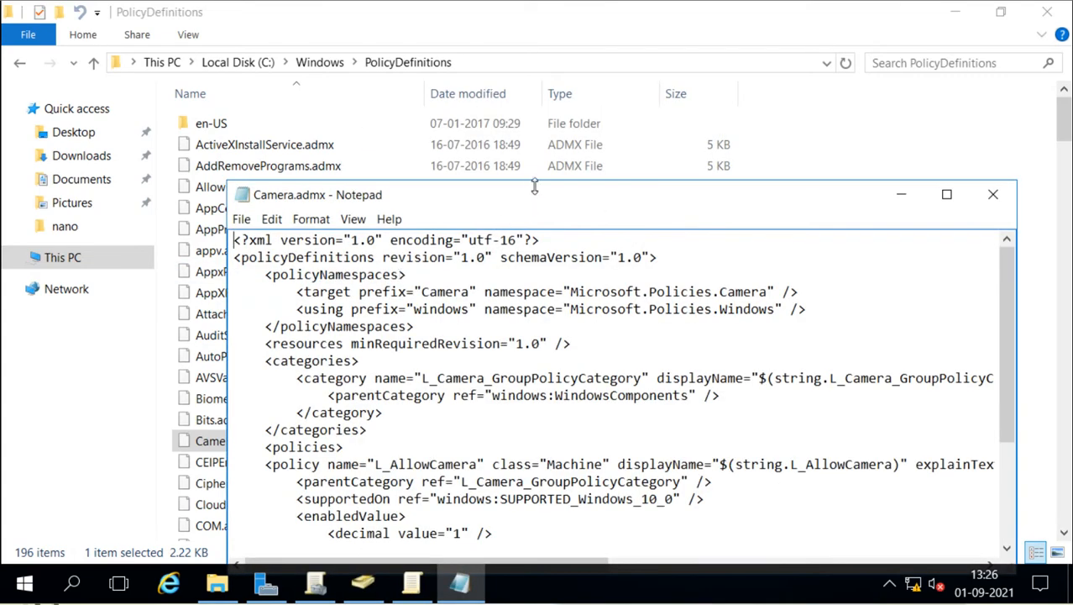
Step: Maximize Notepad, select and review the Camera.admx XML, then close Notepad
{"action": "double_click", "coordinate": [535, 183]}
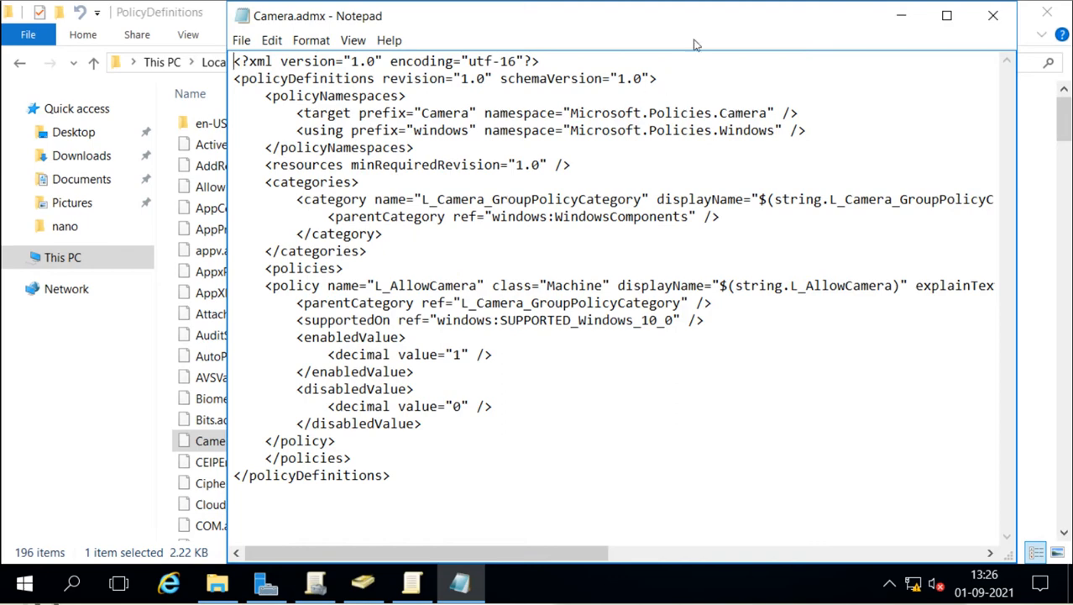
{"action": "double_click", "coordinate": [707, 15]}
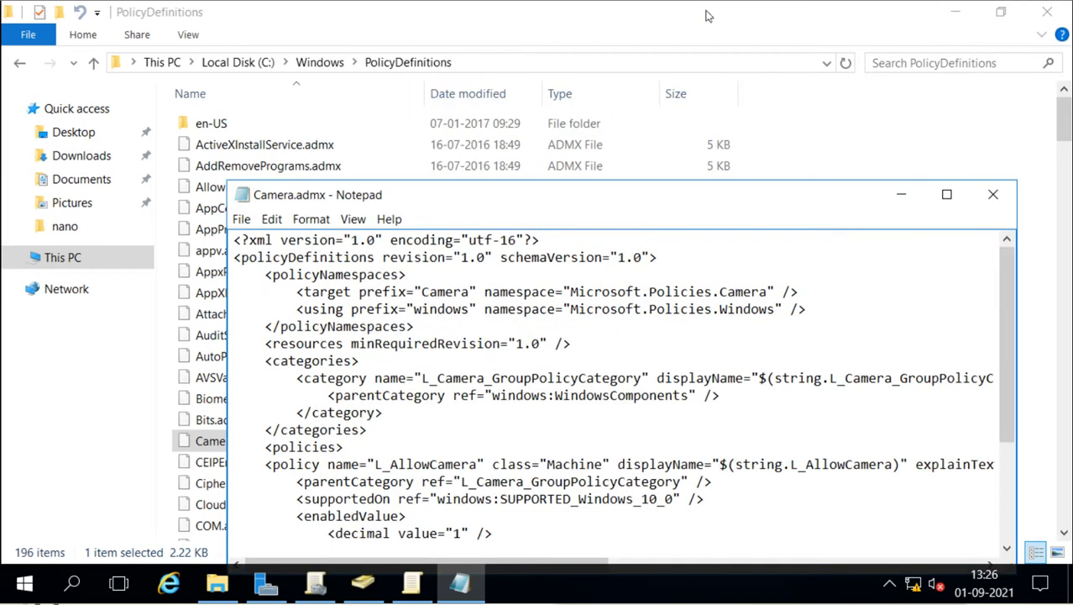
{"action": "double_click", "coordinate": [599, 188]}
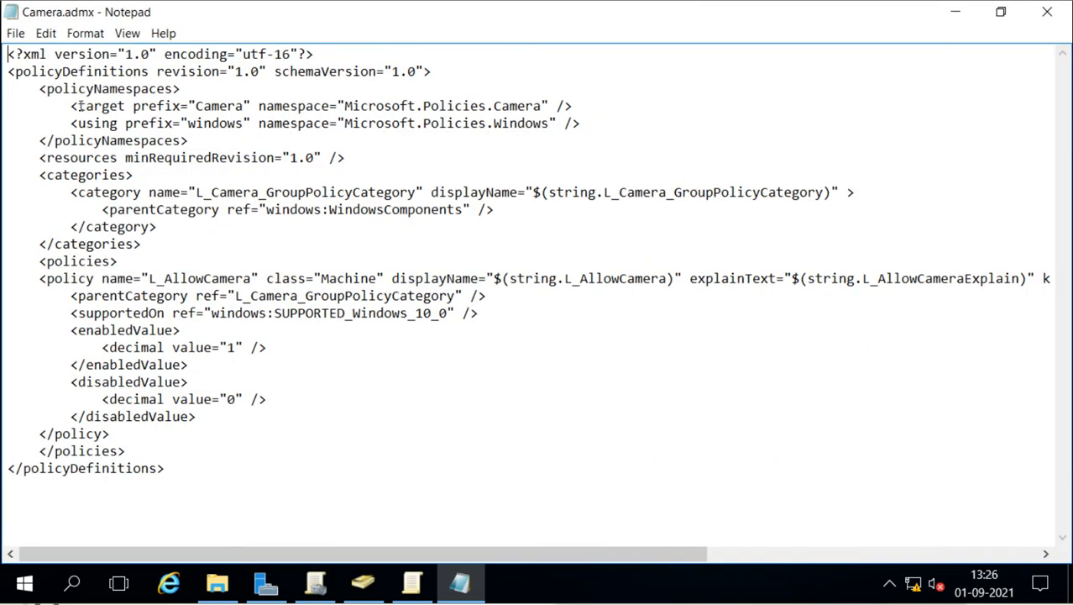
{"action": "left_click_drag", "start_coordinate": [23, 56], "coordinate": [305, 512]}
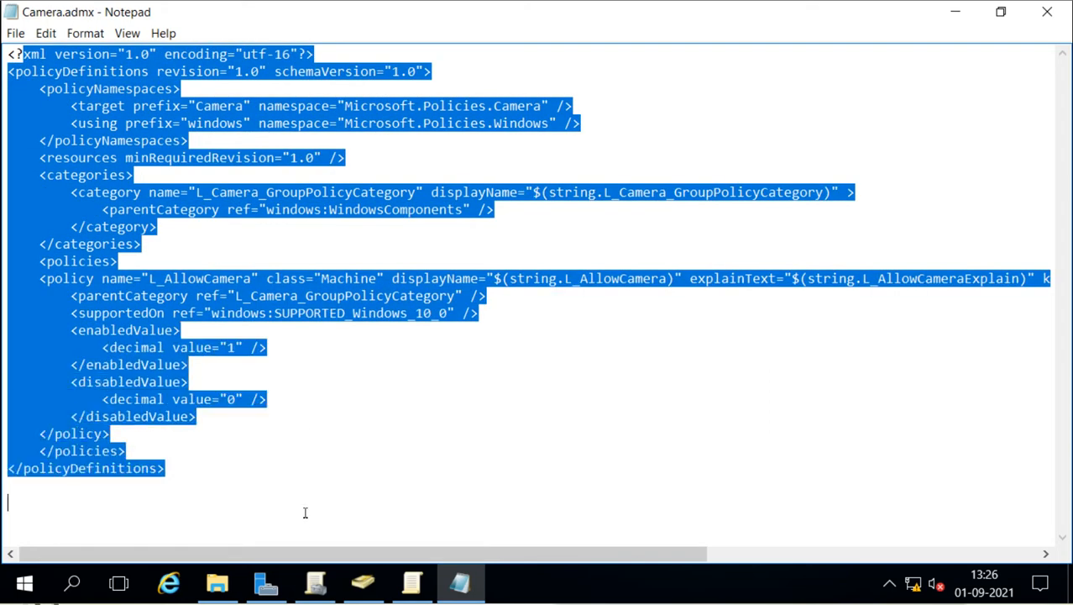
{"action": "left_click", "coordinate": [306, 523]}
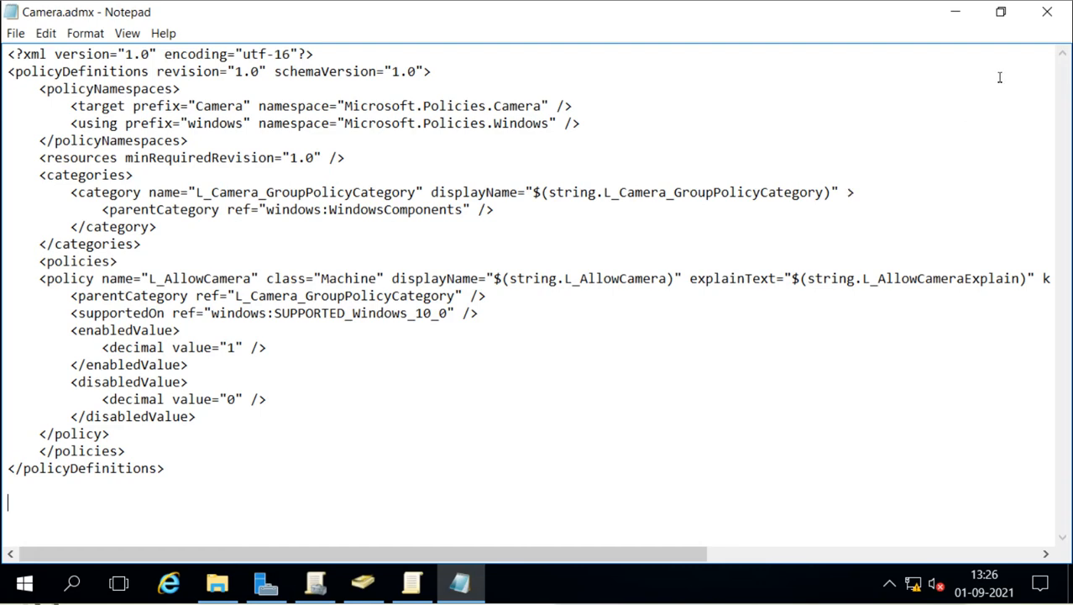
{"action": "left_click", "coordinate": [1047, 12]}
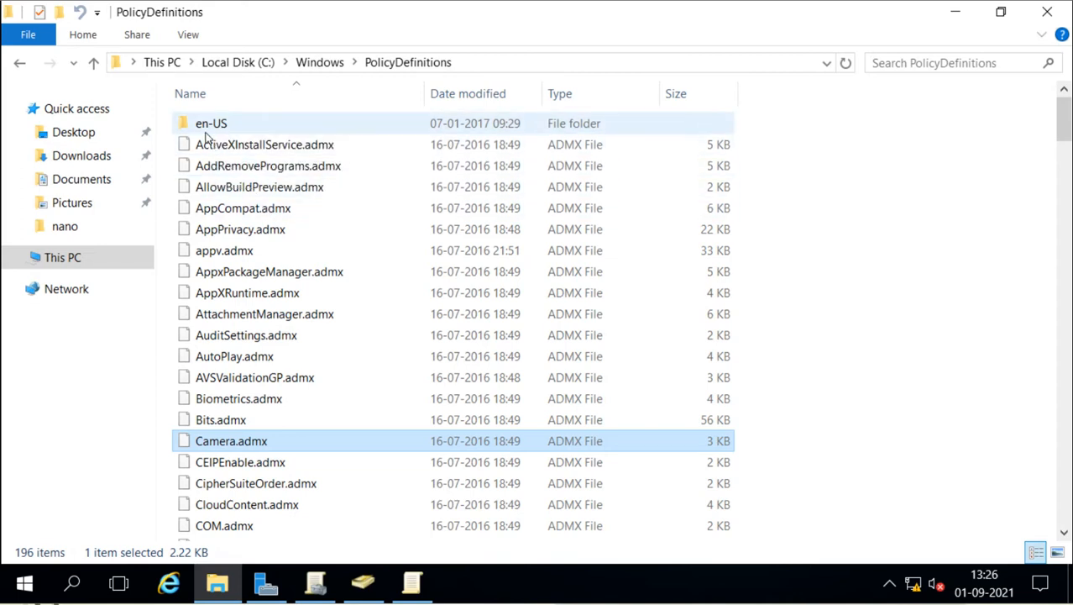
Step: Open en-US, select Camera.adml, return to PolicyDefinitions, then reopen the en-US folder
{"action": "double_click", "coordinate": [223, 125]}
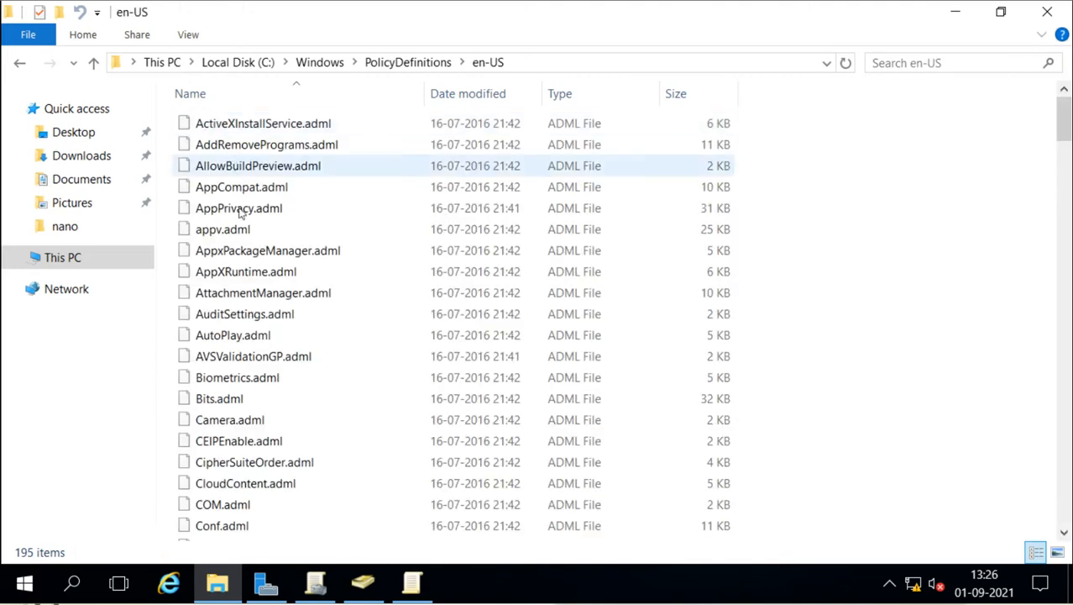
{"action": "left_click", "coordinate": [228, 426]}
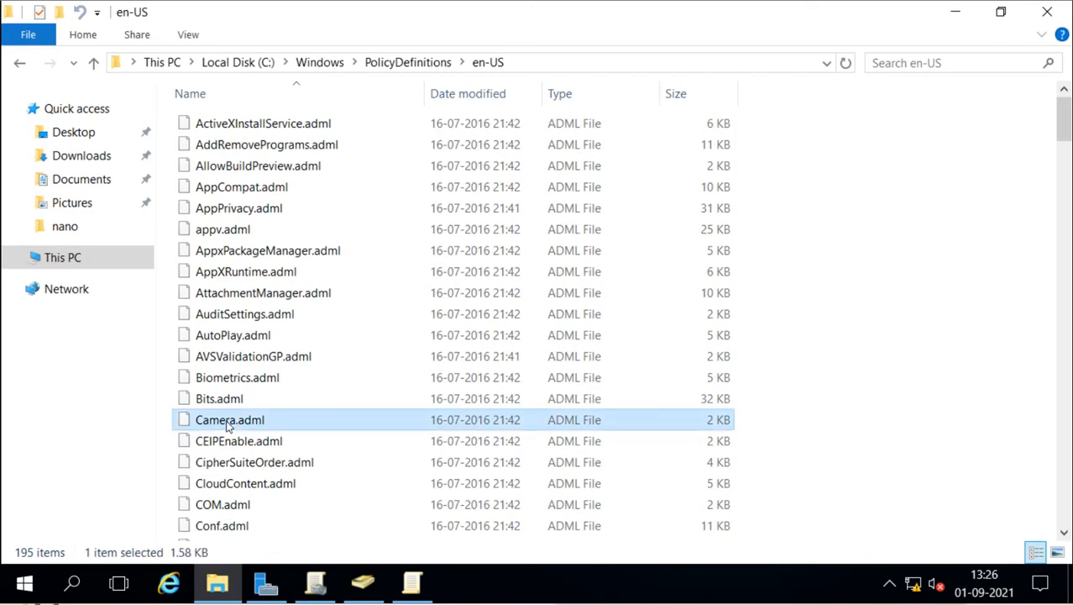
{"action": "left_click", "coordinate": [411, 65]}
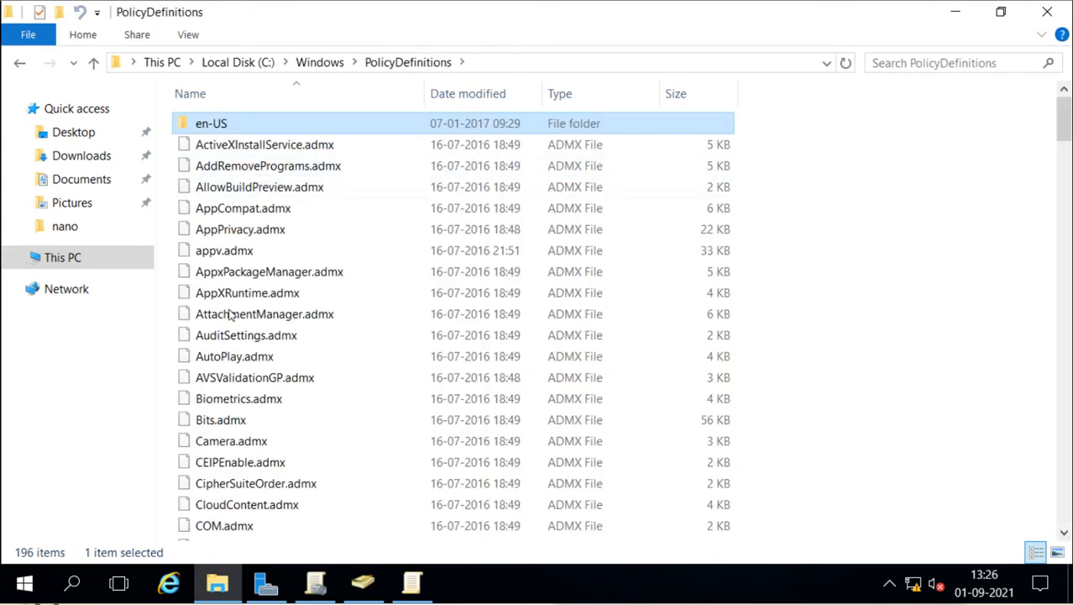
{"action": "left_click", "coordinate": [647, 322]}
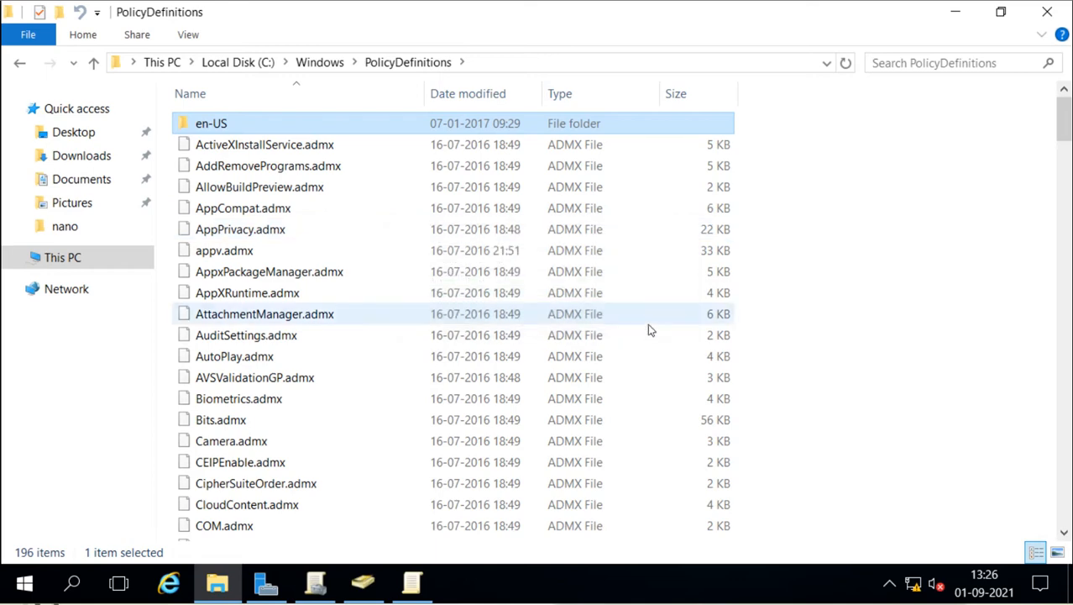
{"action": "left_click", "coordinate": [223, 128]}
{"action": "double_click", "coordinate": [220, 126]}
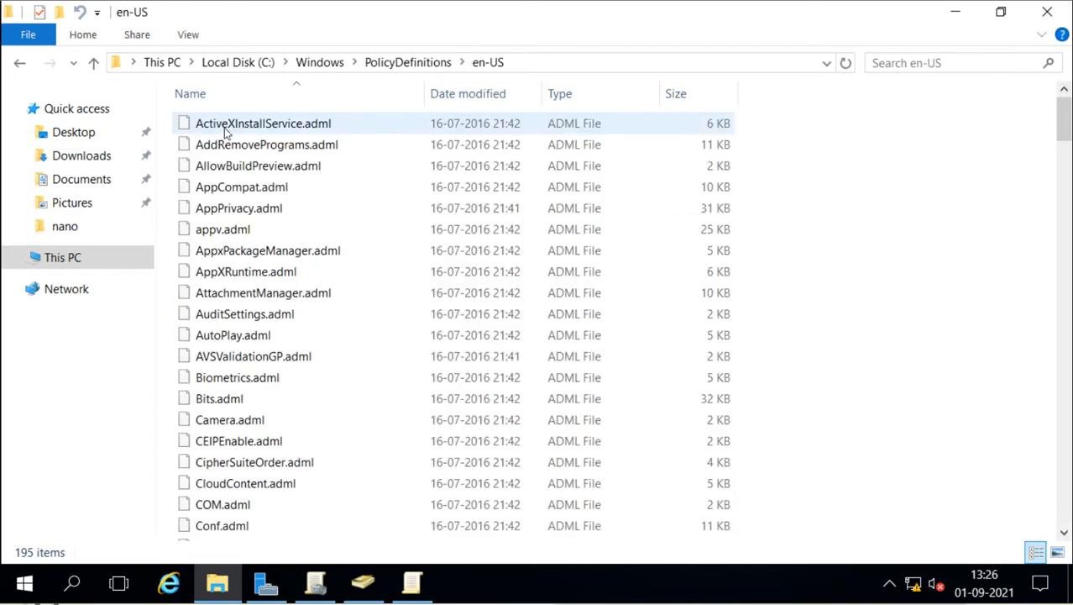
Step: Open Camera.adml in Notepad via Open with, maximize it to read the strings, then close it
{"action": "right_click", "coordinate": [225, 427]}
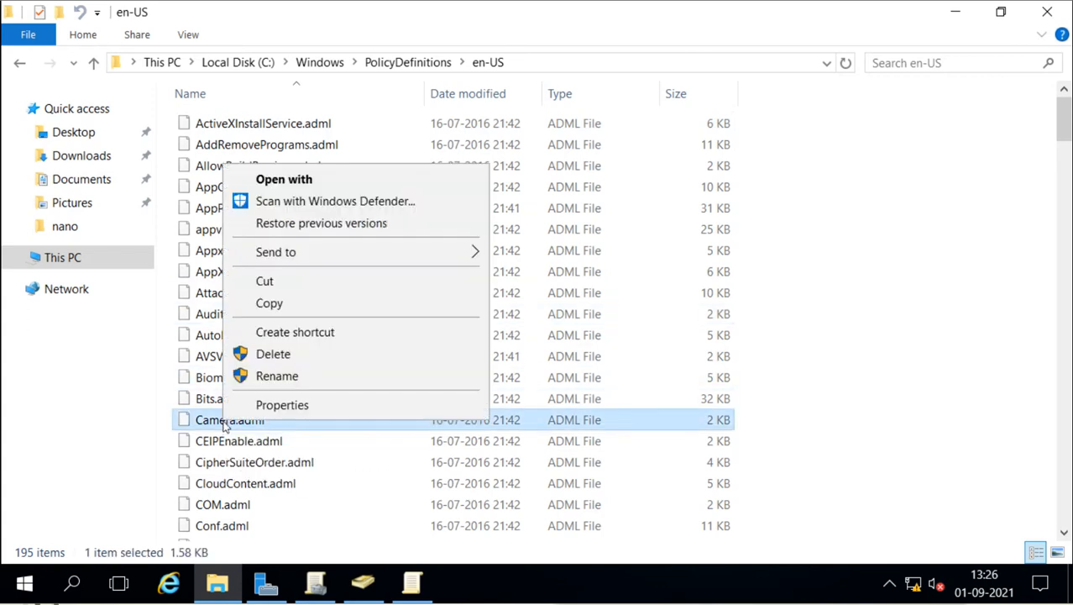
{"action": "left_click", "coordinate": [342, 183]}
{"action": "left_click", "coordinate": [447, 255]}
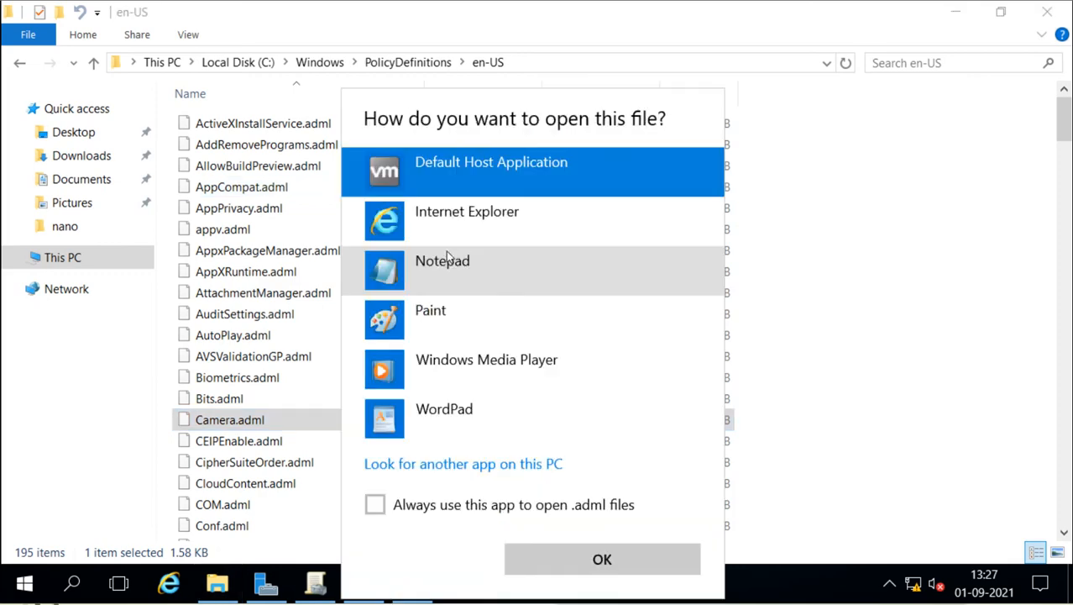
{"action": "double_click", "coordinate": [427, 264]}
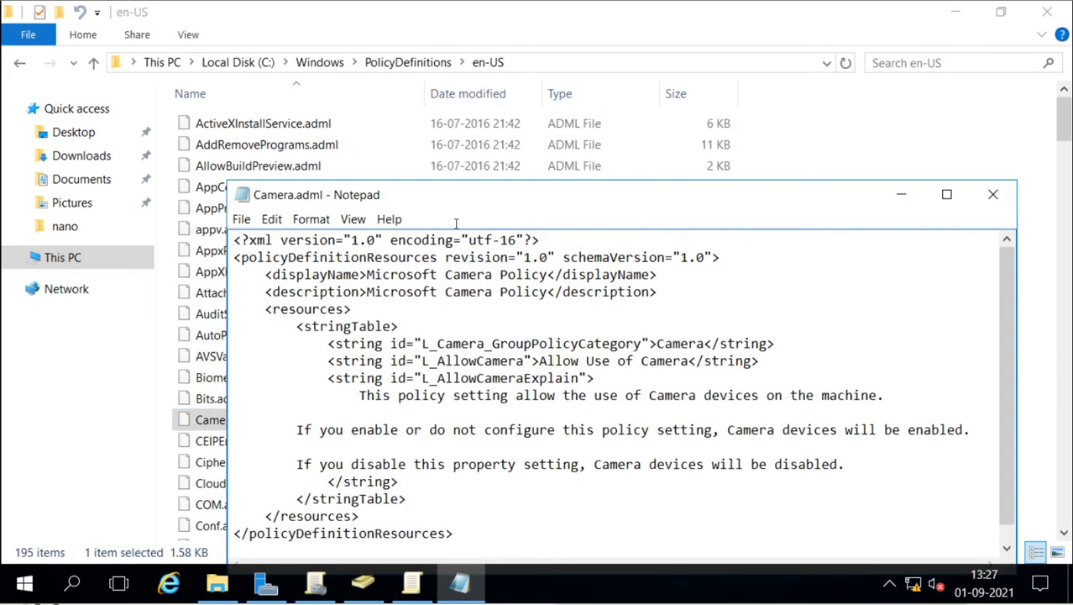
{"action": "double_click", "coordinate": [505, 195]}
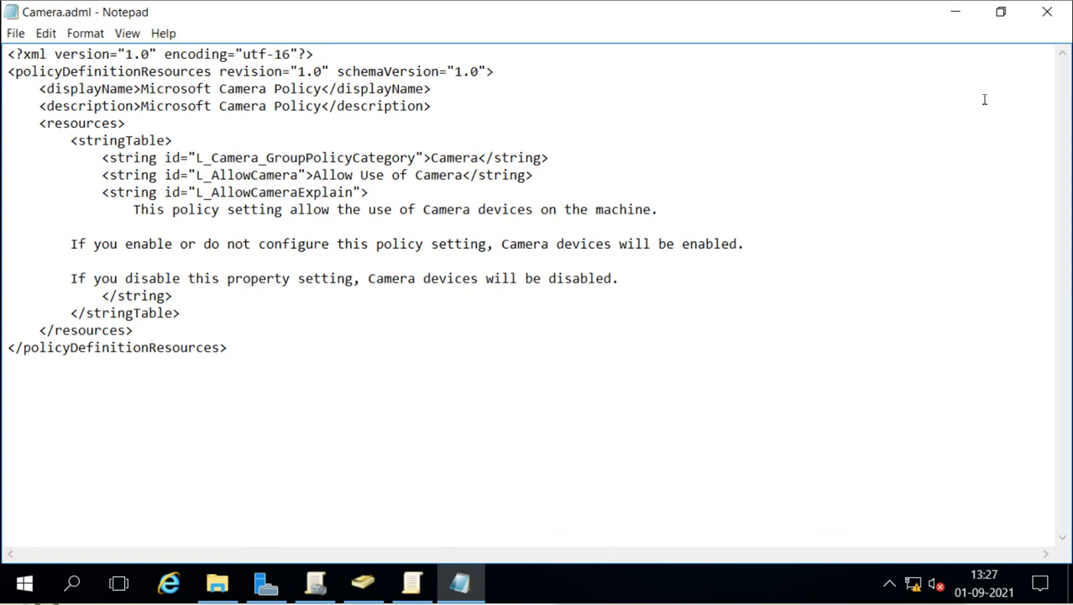
{"action": "left_click", "coordinate": [1046, 12]}
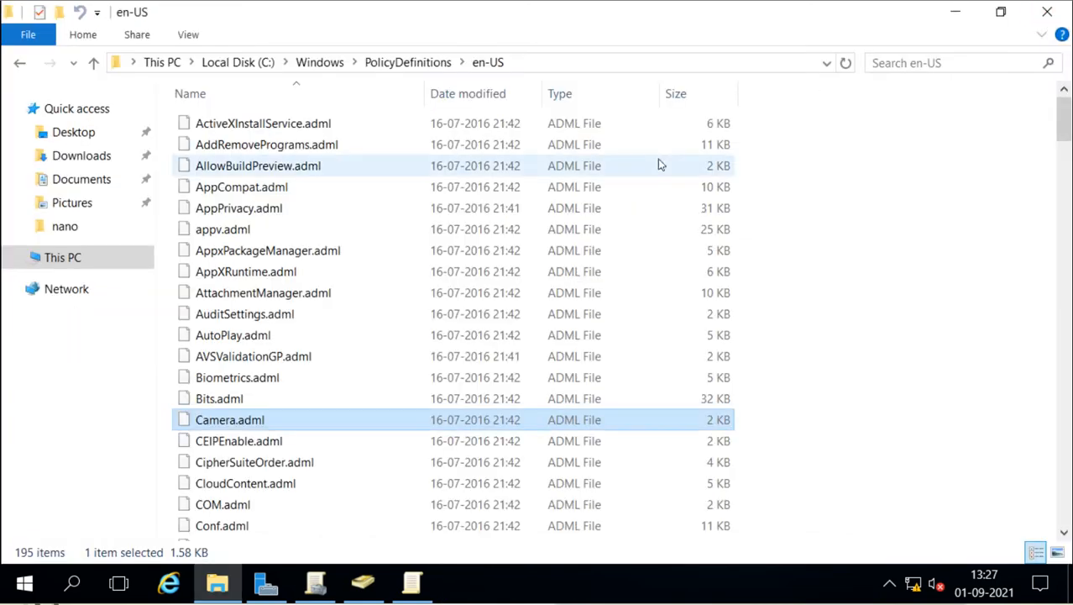
Step: Return Explorer to PolicyDefinitions and bring Group Policy Management Editor back to the front
{"action": "left_click", "coordinate": [396, 67]}
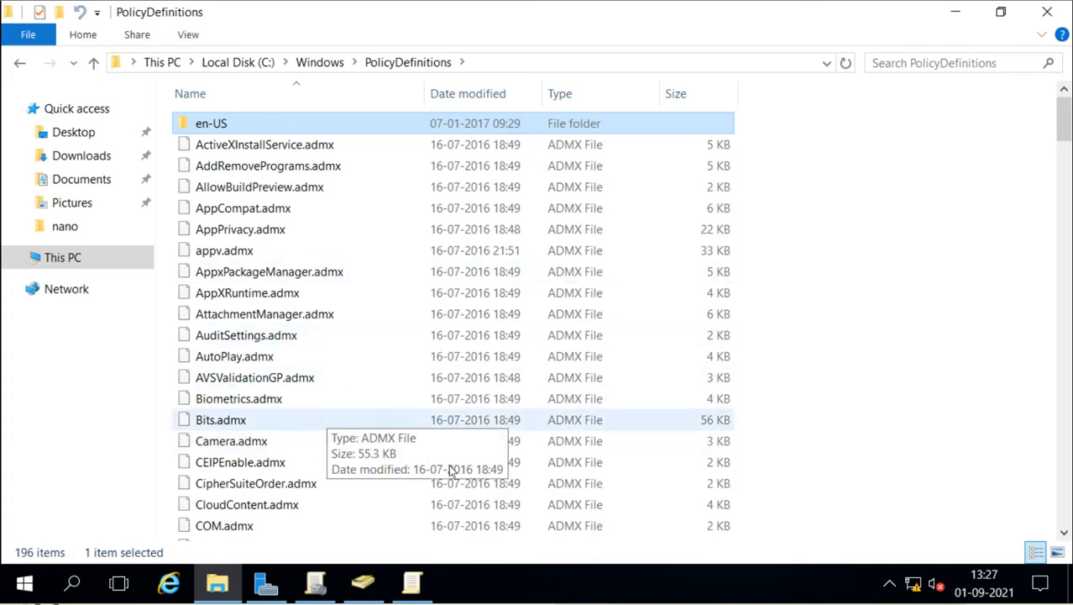
{"action": "left_click", "coordinate": [412, 582]}
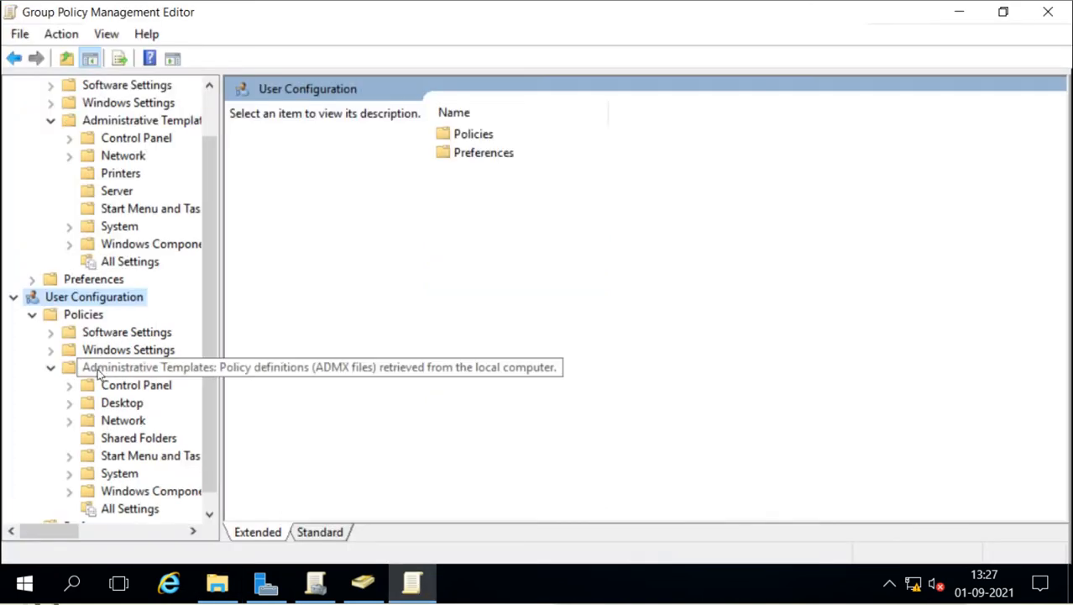
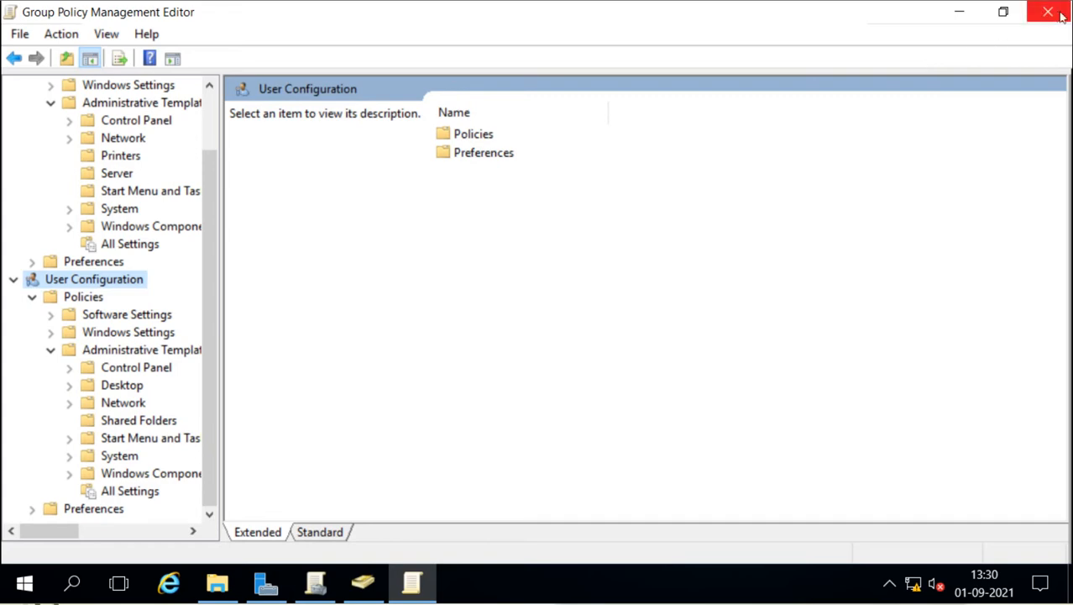
Step: Close the open editor, minimize Explorer, and open the Mumbai Users GPO for editing
{"action": "left_click", "coordinate": [1048, 12]}
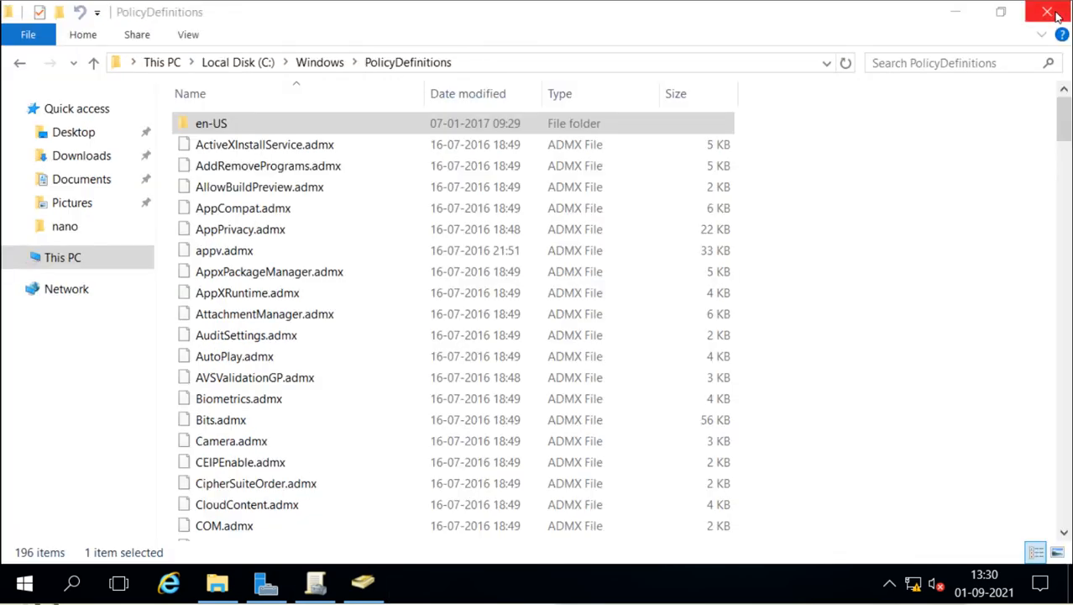
{"action": "left_click", "coordinate": [957, 13]}
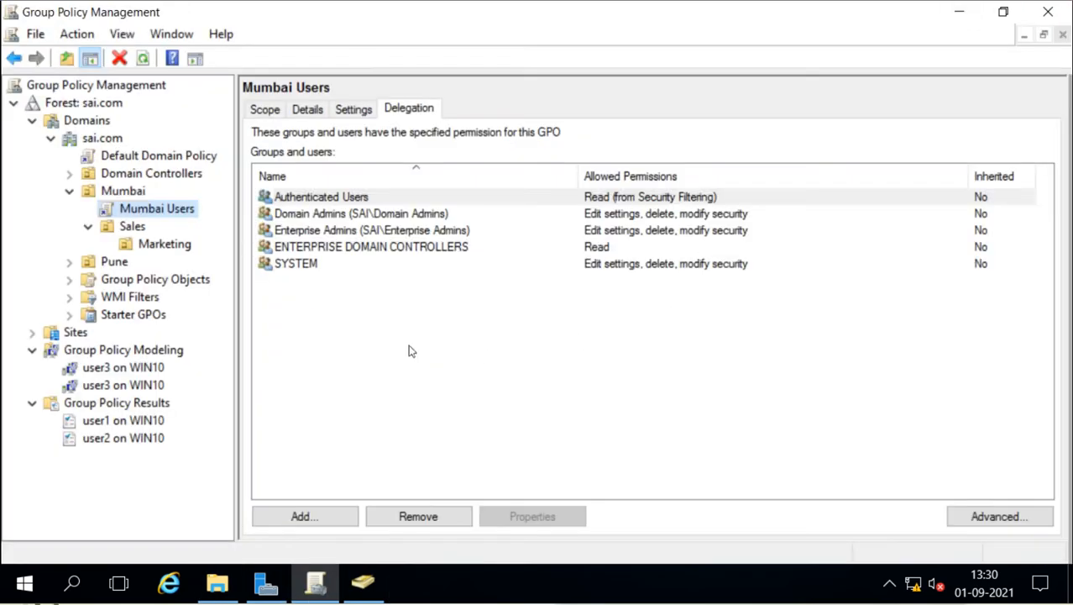
{"action": "right_click", "coordinate": [144, 213]}
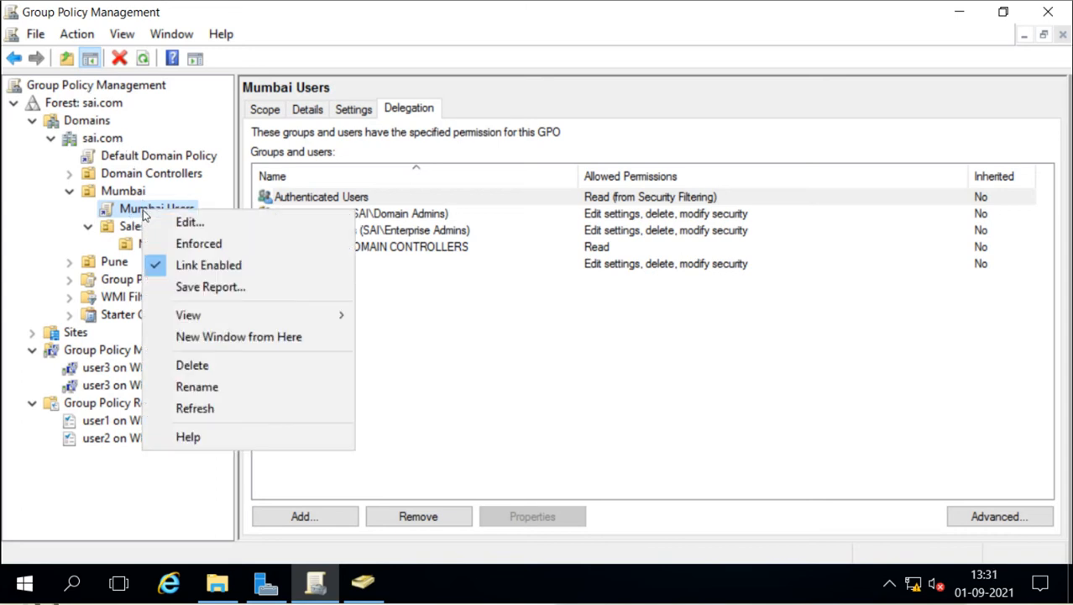
{"action": "left_click", "coordinate": [166, 222]}
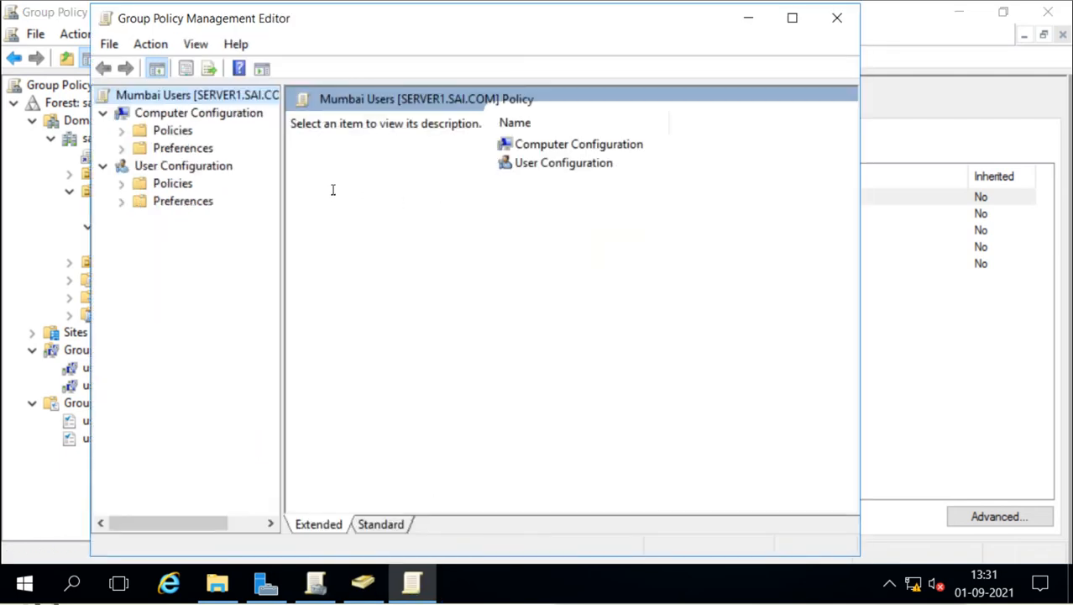
Step: Expand Computer Configuration > Policies > Administrative Templates, widen the tree pane, then close the editor
{"action": "left_click", "coordinate": [122, 132]}
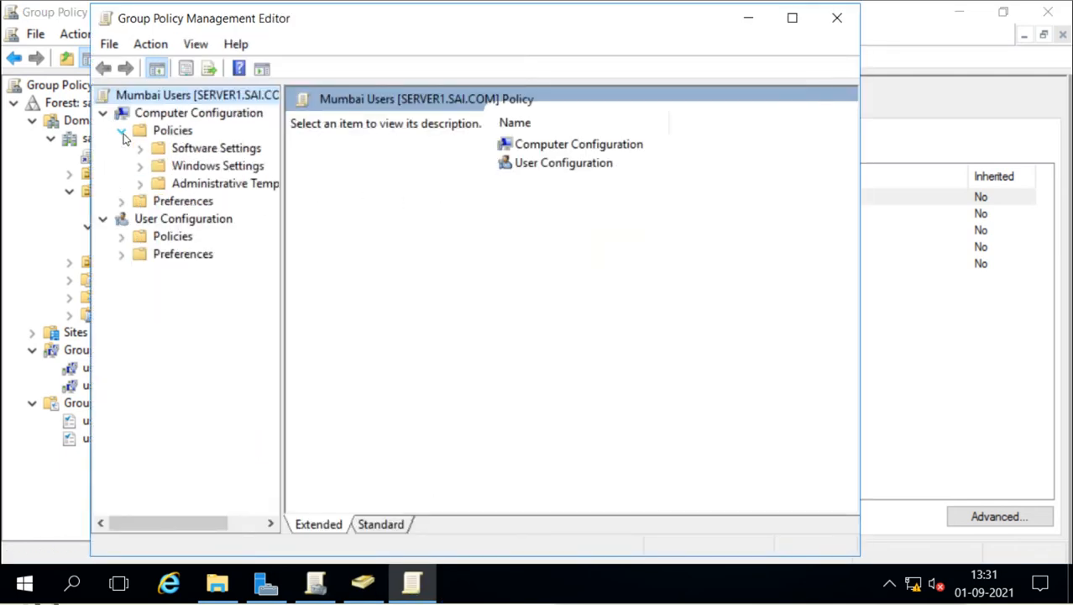
{"action": "left_click", "coordinate": [140, 183]}
{"action": "left_click_drag", "start_coordinate": [282, 260], "coordinate": [350, 260]}
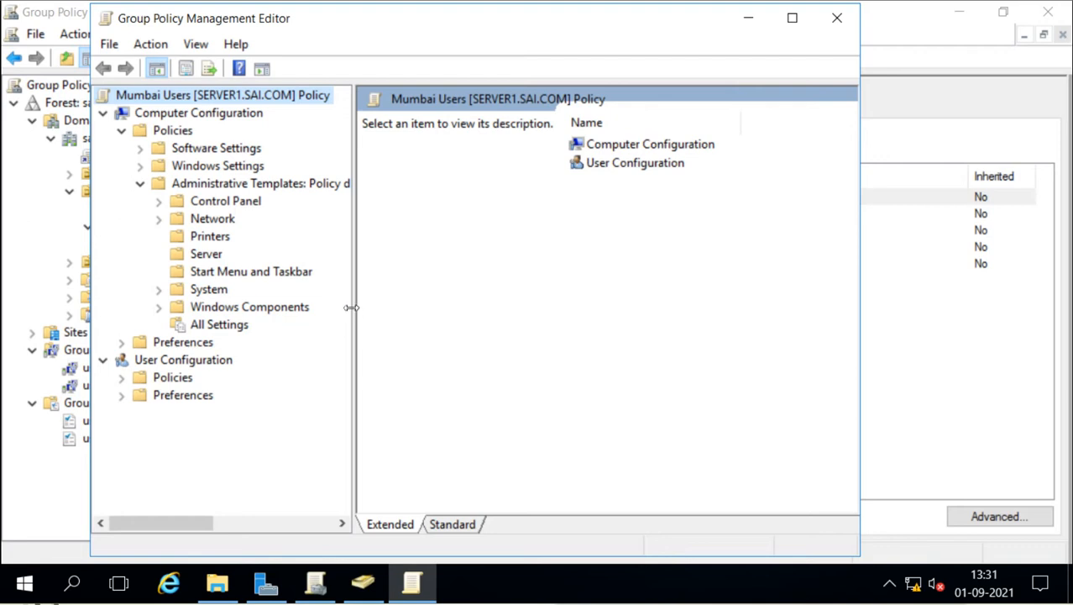
{"action": "left_click", "coordinate": [826, 30]}
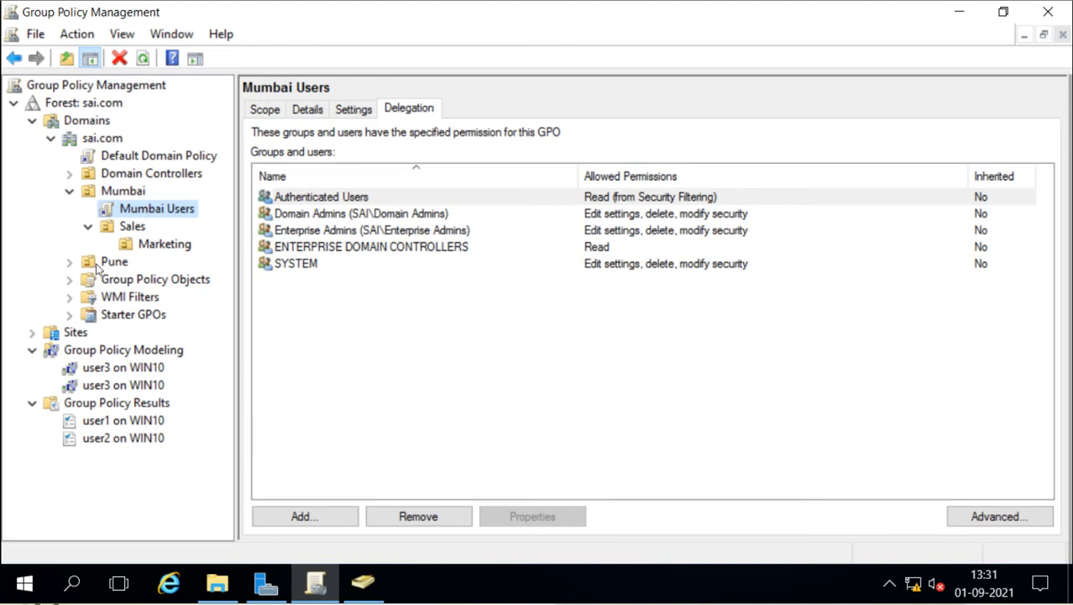
Step: Copy the Mumbai Users GPO from sai.com's Group Policy Objects
{"action": "left_click", "coordinate": [123, 282]}
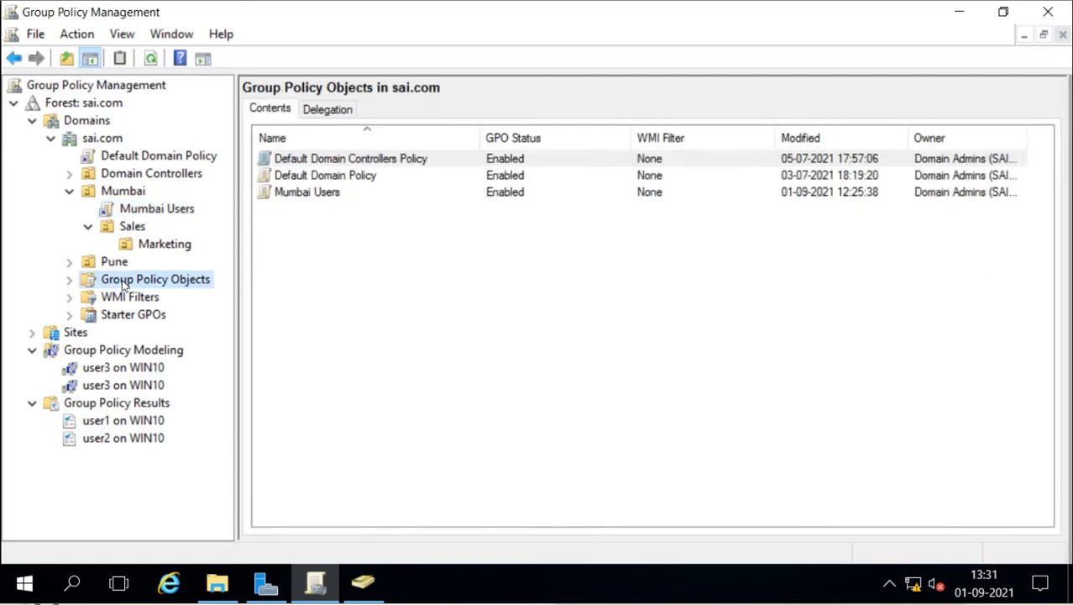
{"action": "left_click", "coordinate": [307, 192]}
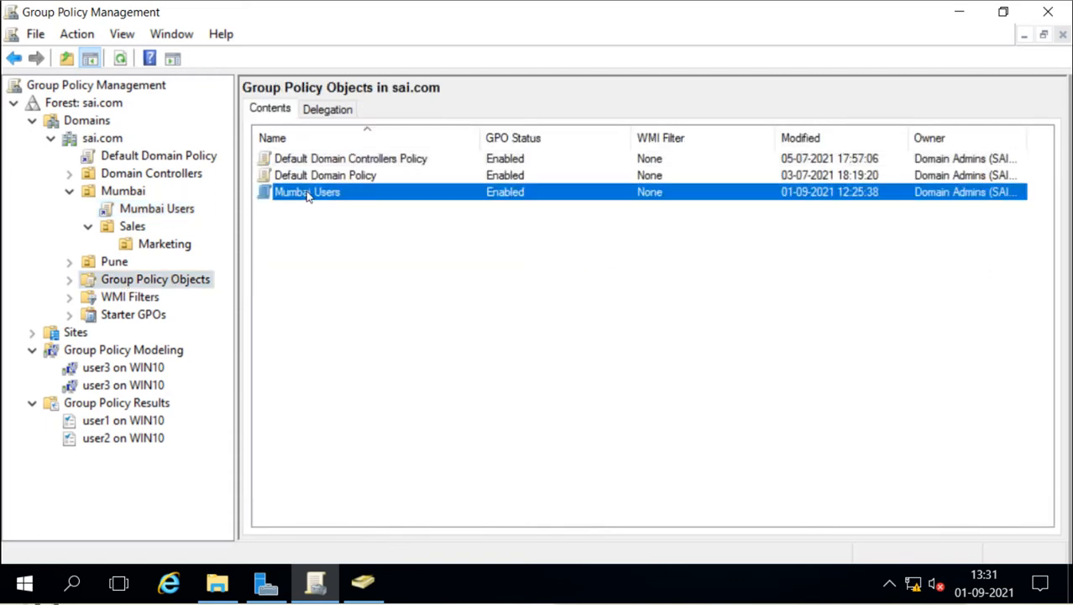
{"action": "left_click", "coordinate": [72, 281]}
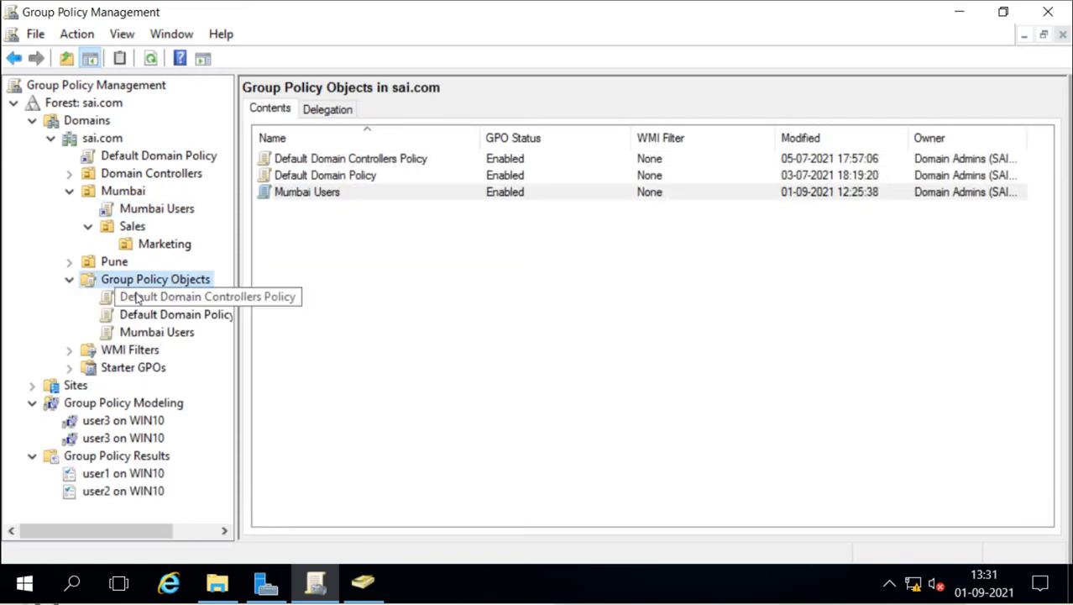
{"action": "left_click", "coordinate": [146, 333]}
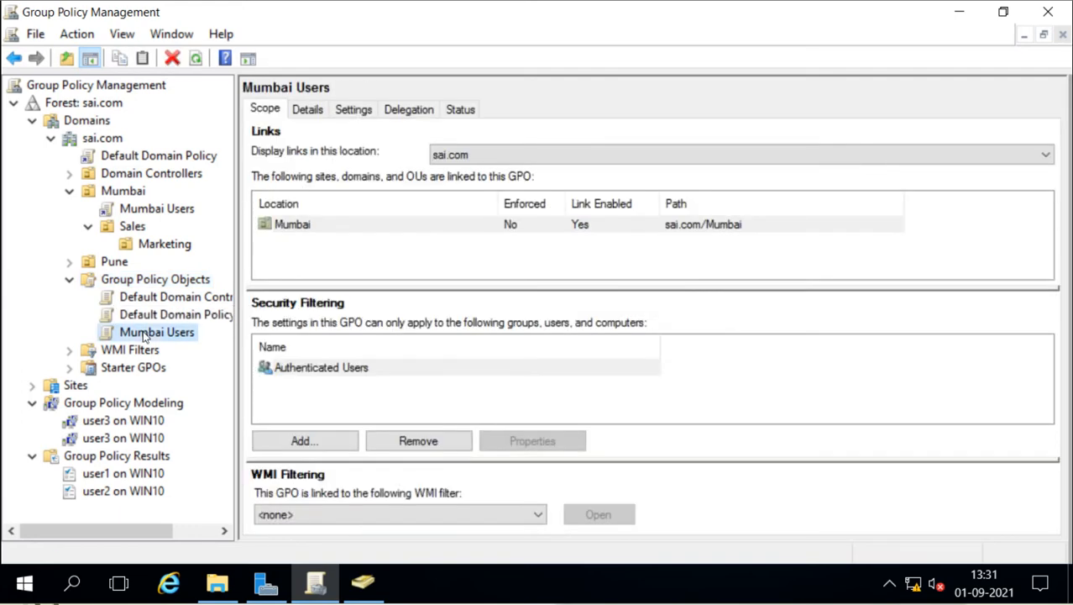
{"action": "right_click", "coordinate": [144, 334]}
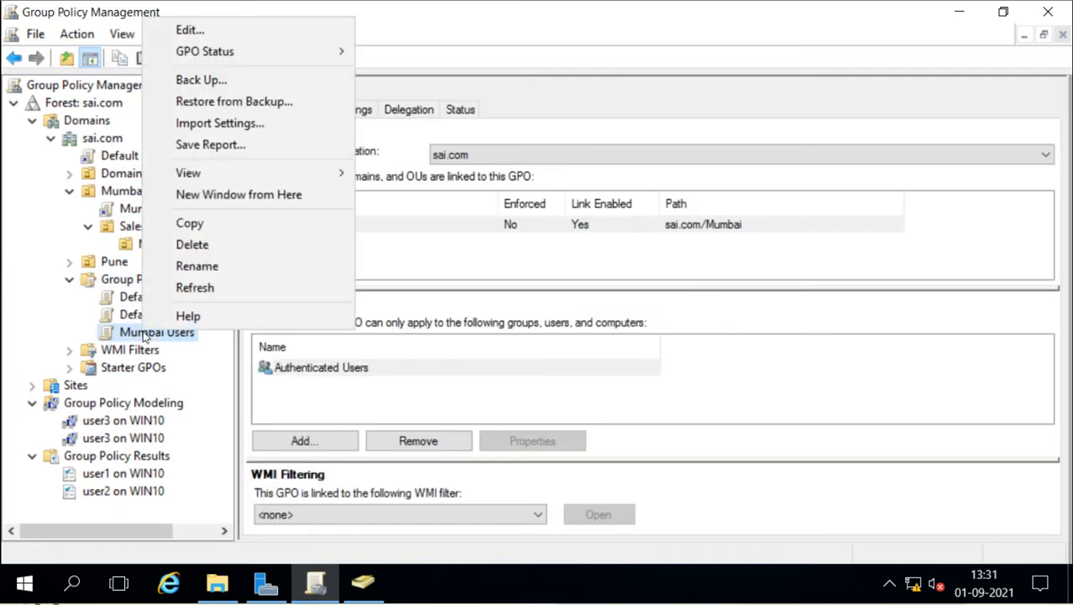
{"action": "left_click", "coordinate": [219, 225]}
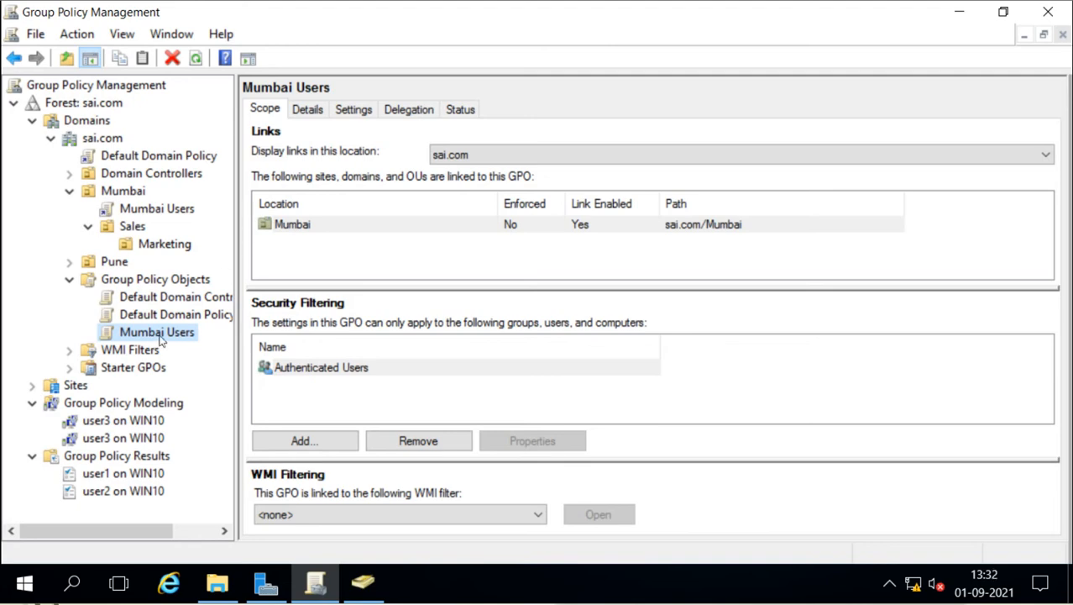
Step: Paste it into Group Policy Objects, keeping default permissions for the new GPO
{"action": "right_click", "coordinate": [119, 287]}
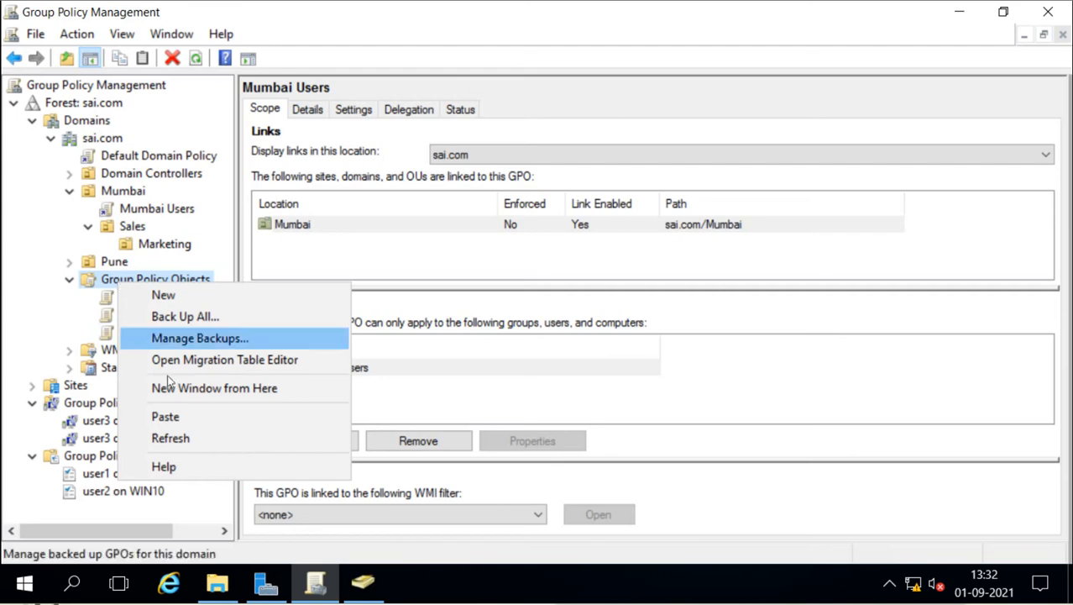
{"action": "left_click", "coordinate": [188, 418]}
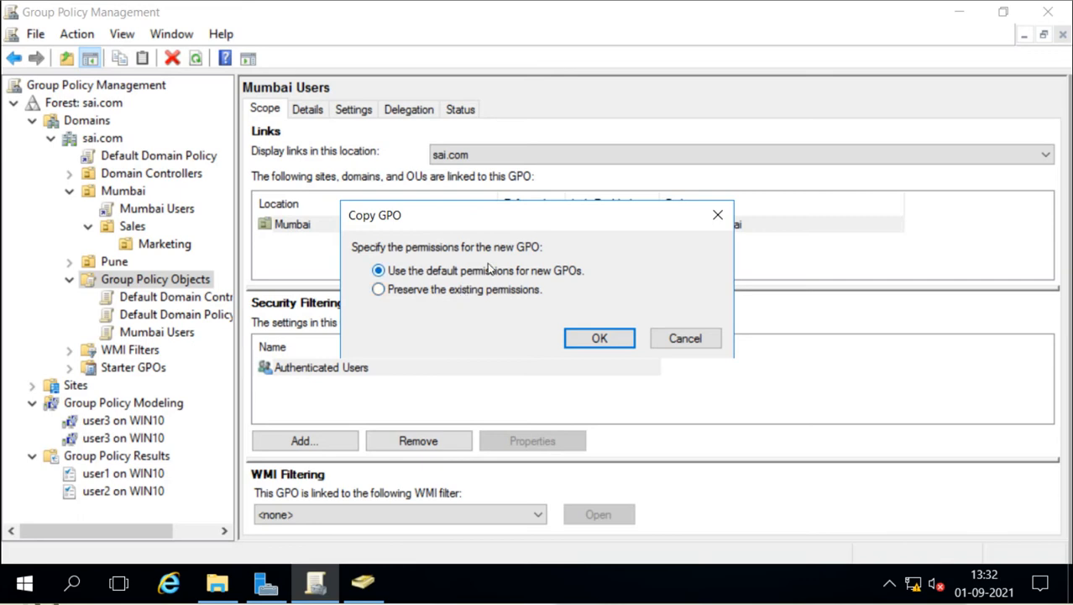
{"action": "left_click", "coordinate": [597, 337]}
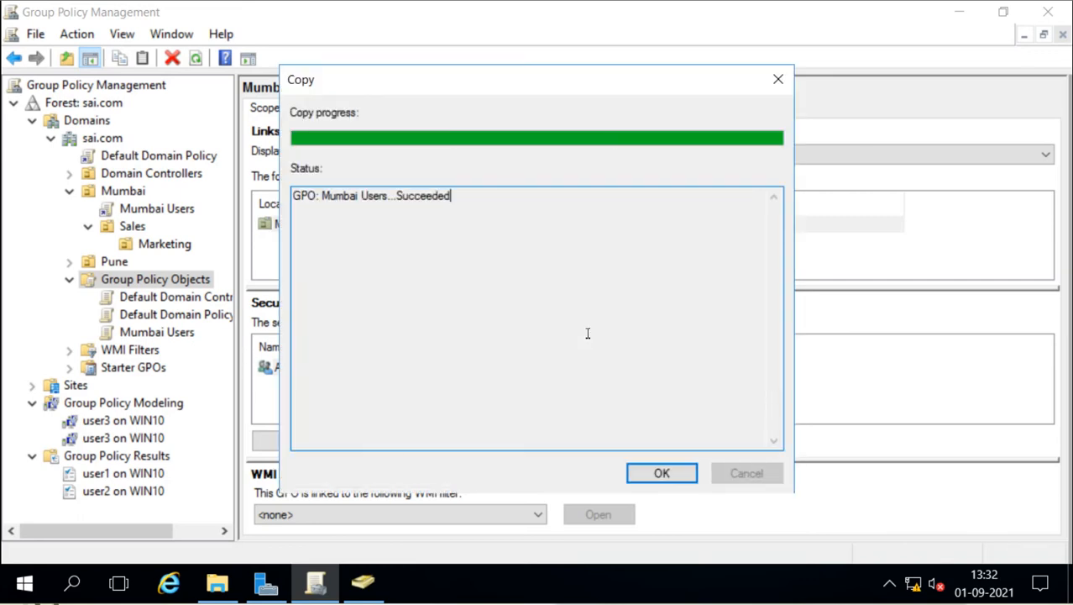
Step: Rename 'Copy of Mumbai Users' to 'Pune', then compare its scope with Mumbai Users'
{"action": "left_click", "coordinate": [660, 472]}
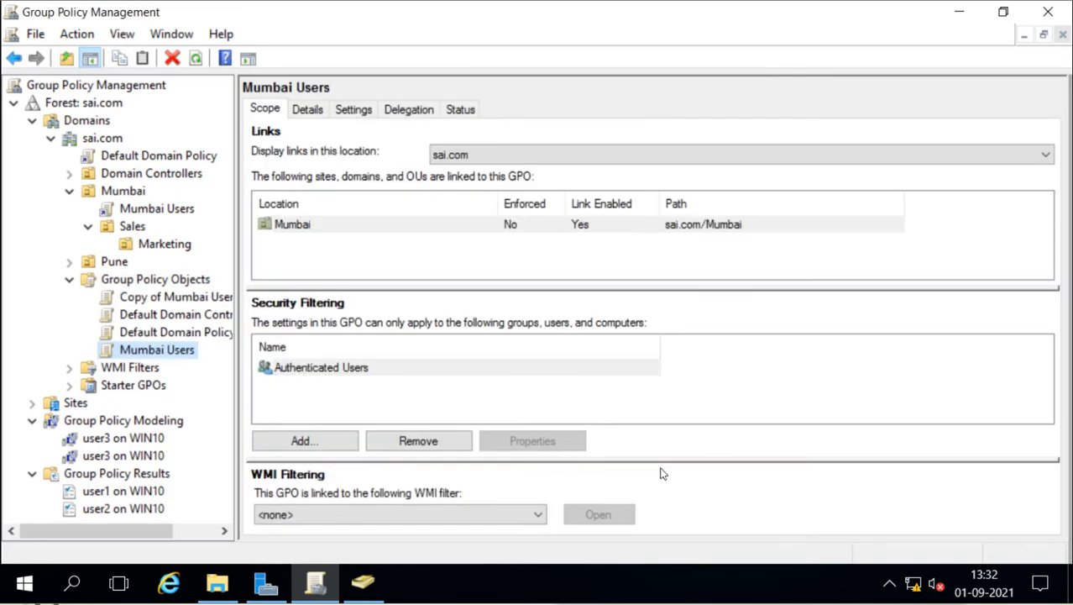
{"action": "left_click", "coordinate": [164, 300]}
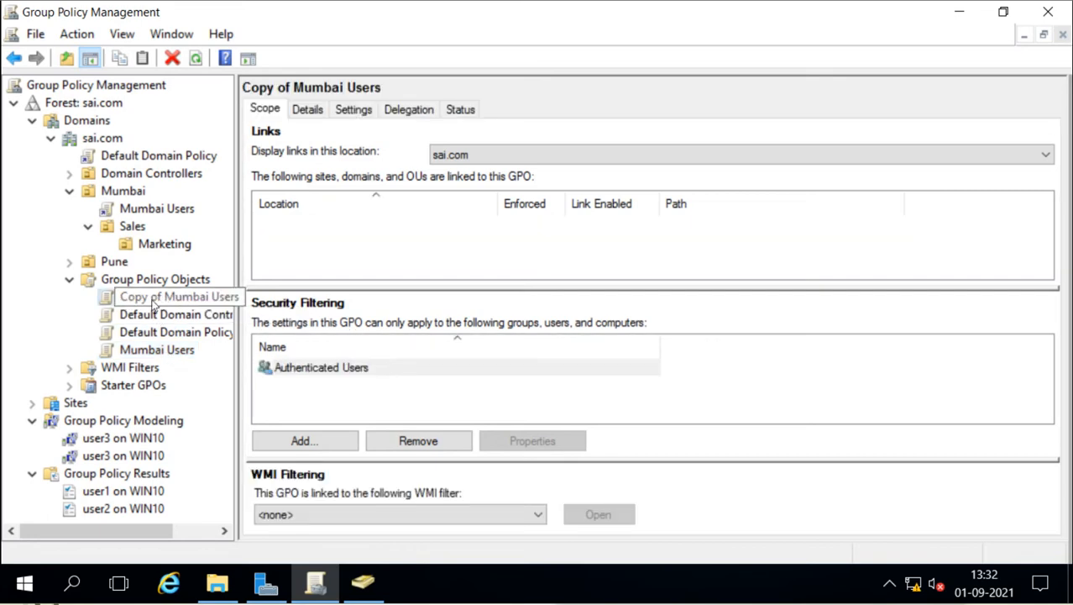
{"action": "right_click", "coordinate": [154, 306]}
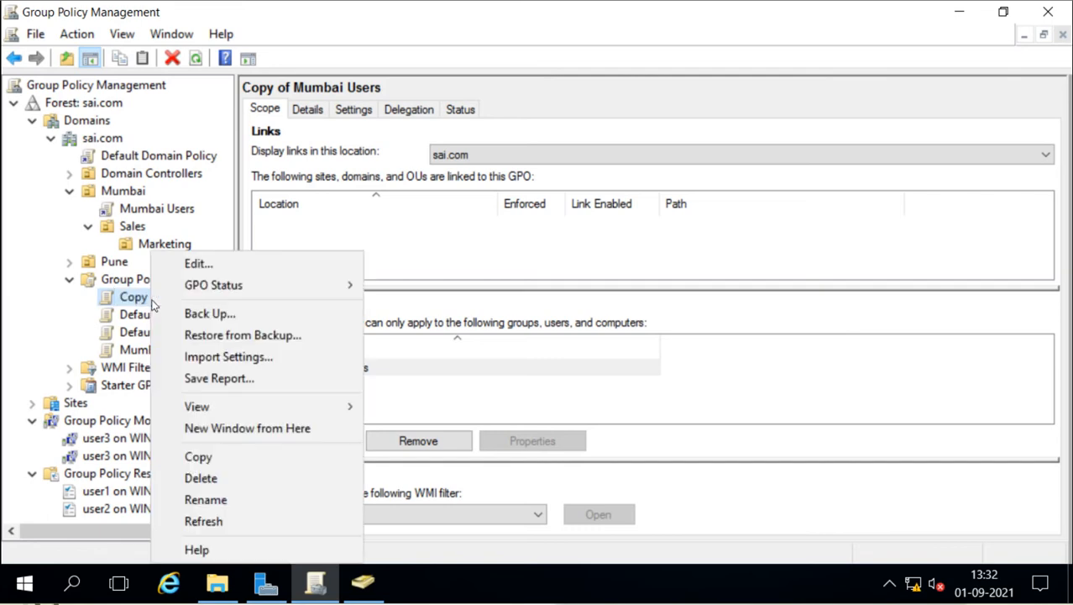
{"action": "left_click", "coordinate": [205, 501]}
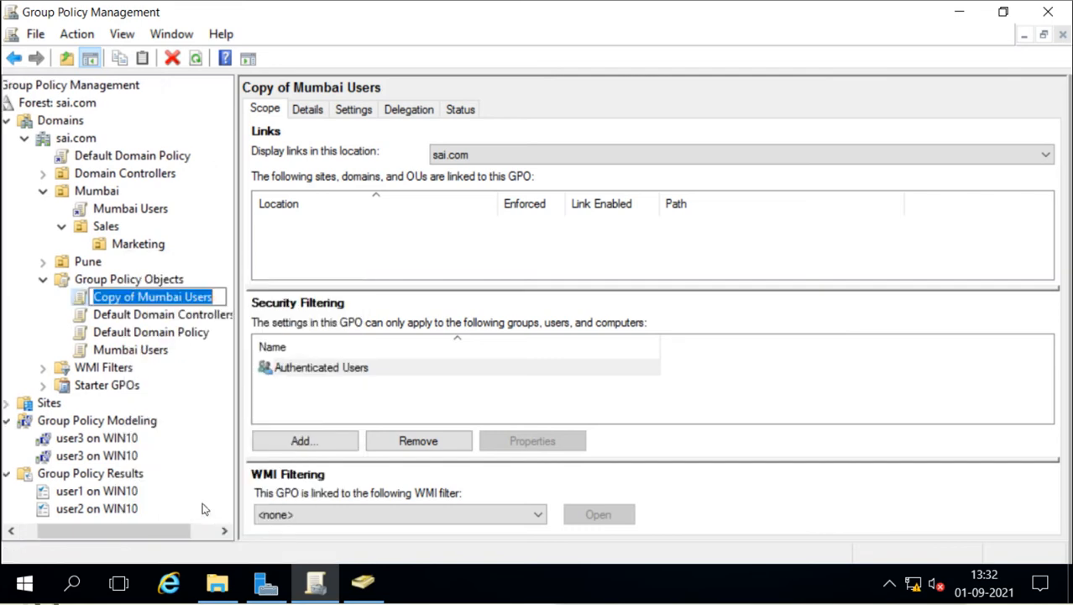
{"action": "type", "text": "Pune"}
{"action": "key", "text": "Return"}
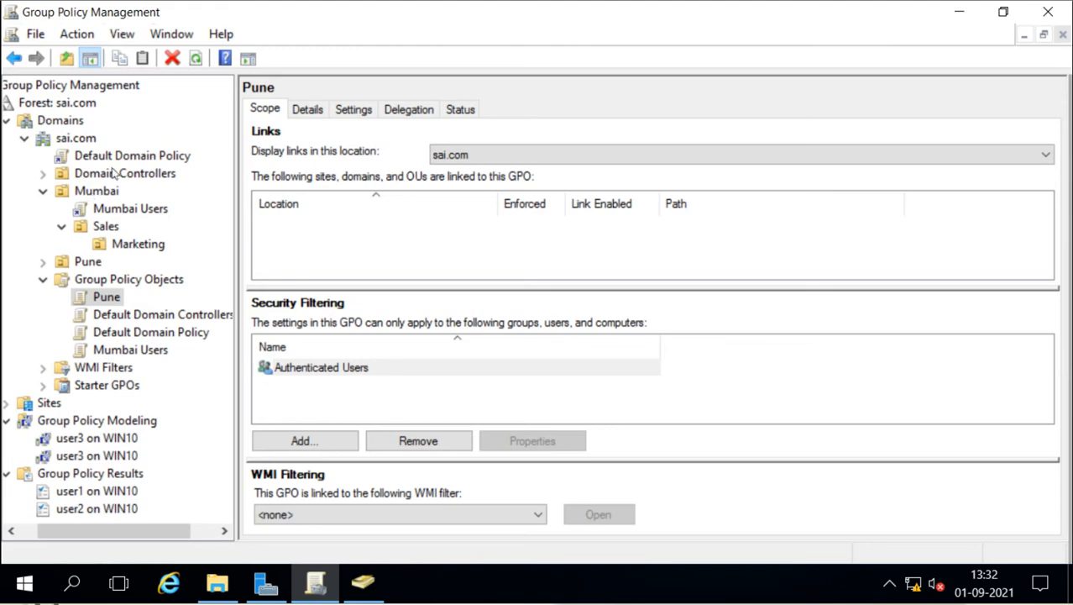
{"action": "left_click", "coordinate": [101, 350]}
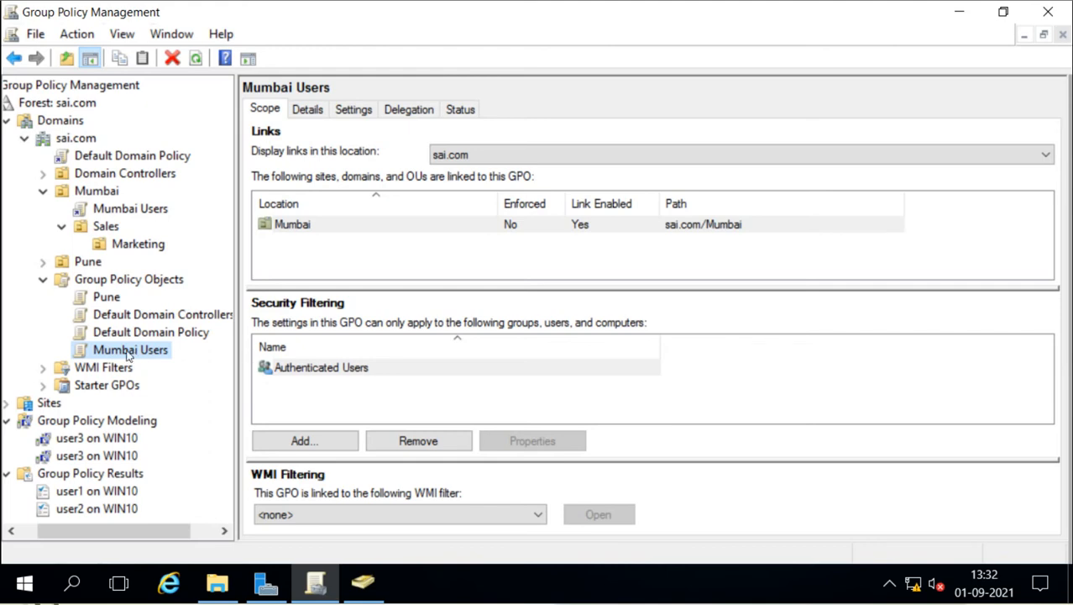
{"action": "left_click", "coordinate": [106, 298]}
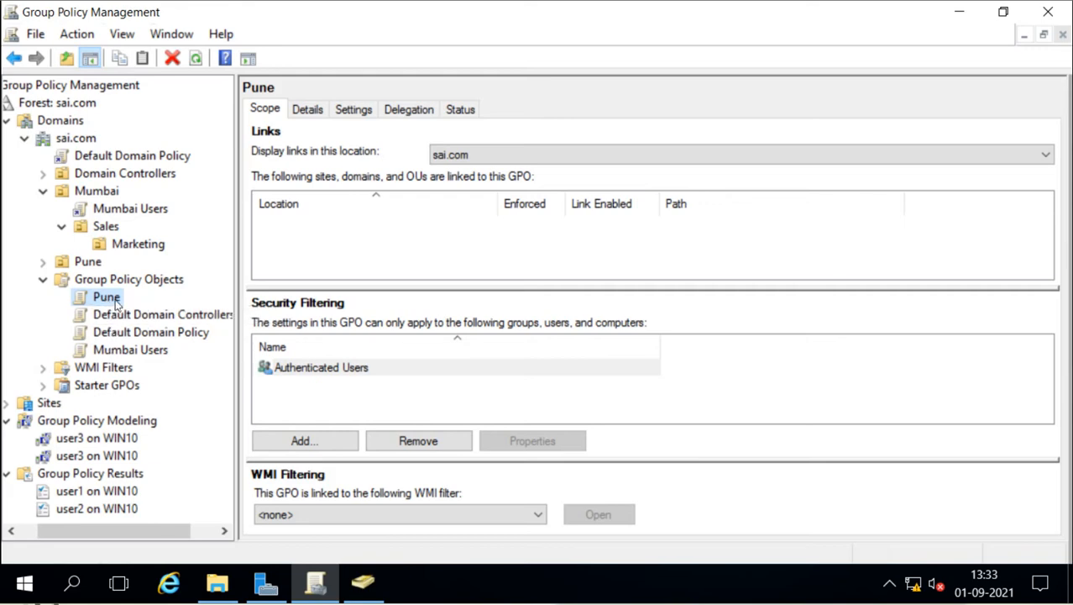
Step: Inspect the Mumbai Users GPO and Group Policy Objects context menus without changing anything
{"action": "left_click", "coordinate": [121, 351]}
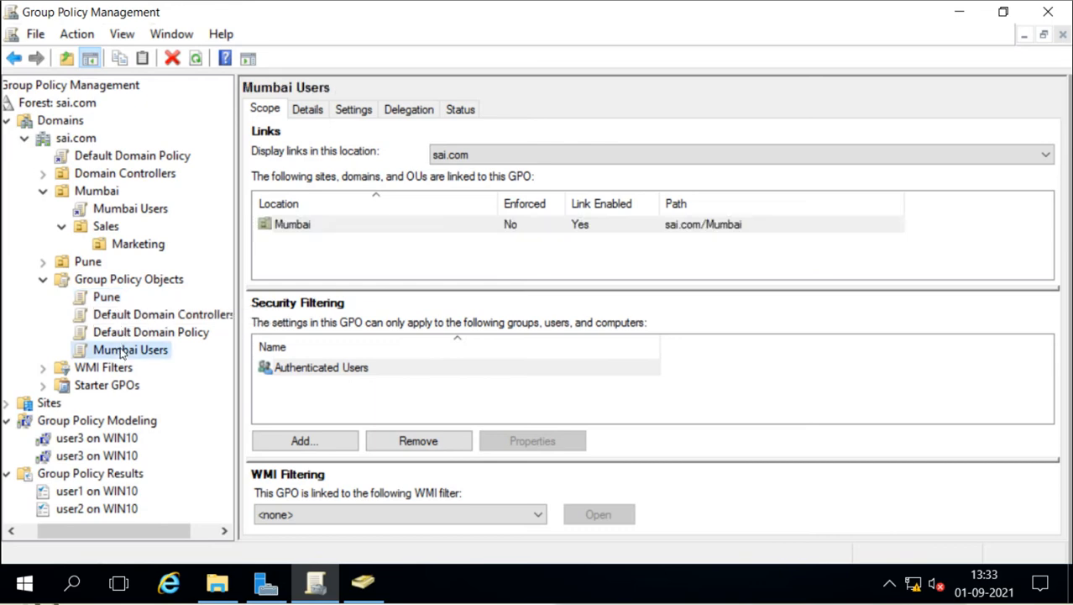
{"action": "right_click", "coordinate": [122, 354]}
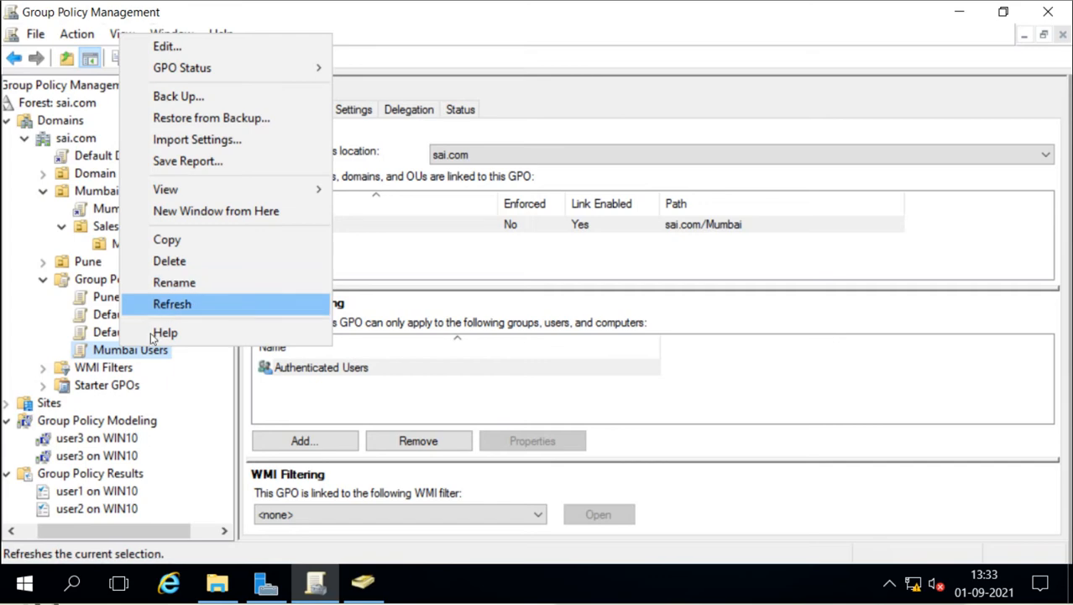
{"action": "left_click", "coordinate": [99, 356]}
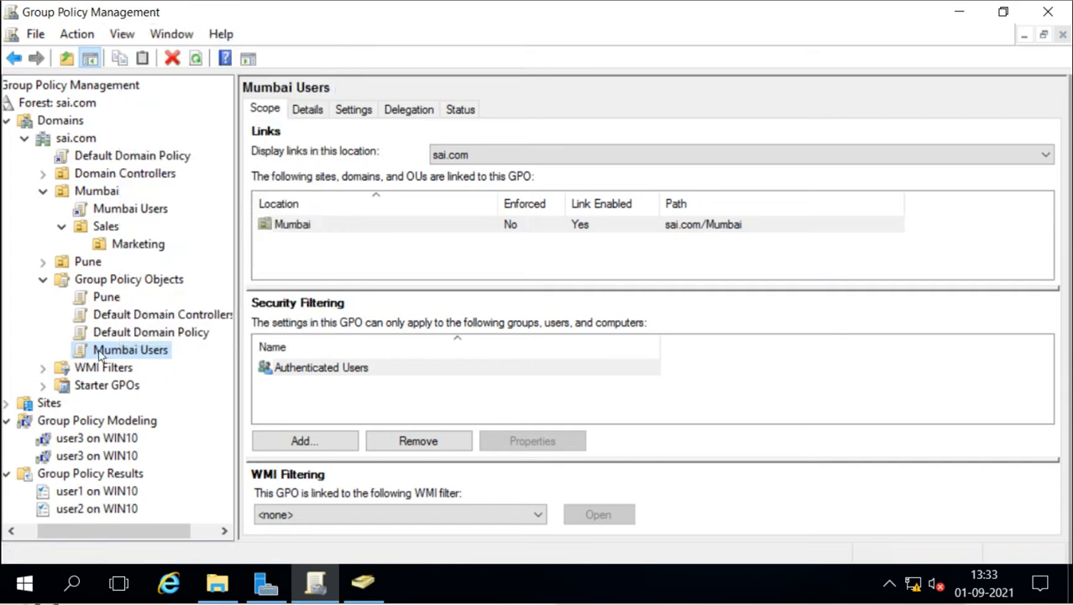
{"action": "key", "text": "Escape"}
{"action": "right_click", "coordinate": [134, 286]}
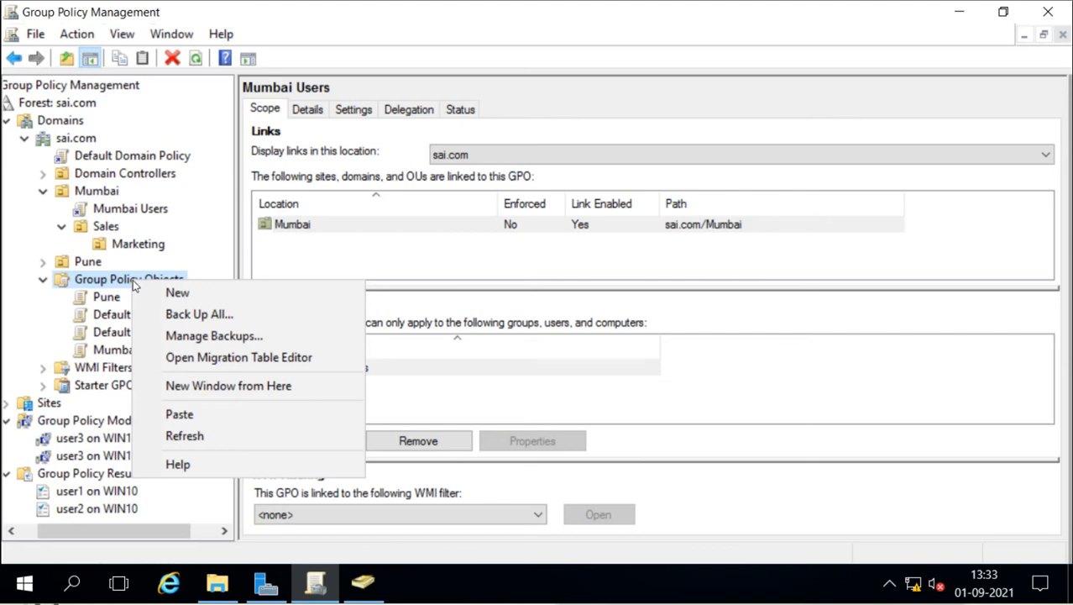
{"action": "left_click", "coordinate": [108, 319]}
Step: View Default Domain Policy and Mumbai Users details, reviewing Mumbai Users' actions without choosing one
{"action": "left_click", "coordinate": [114, 332]}
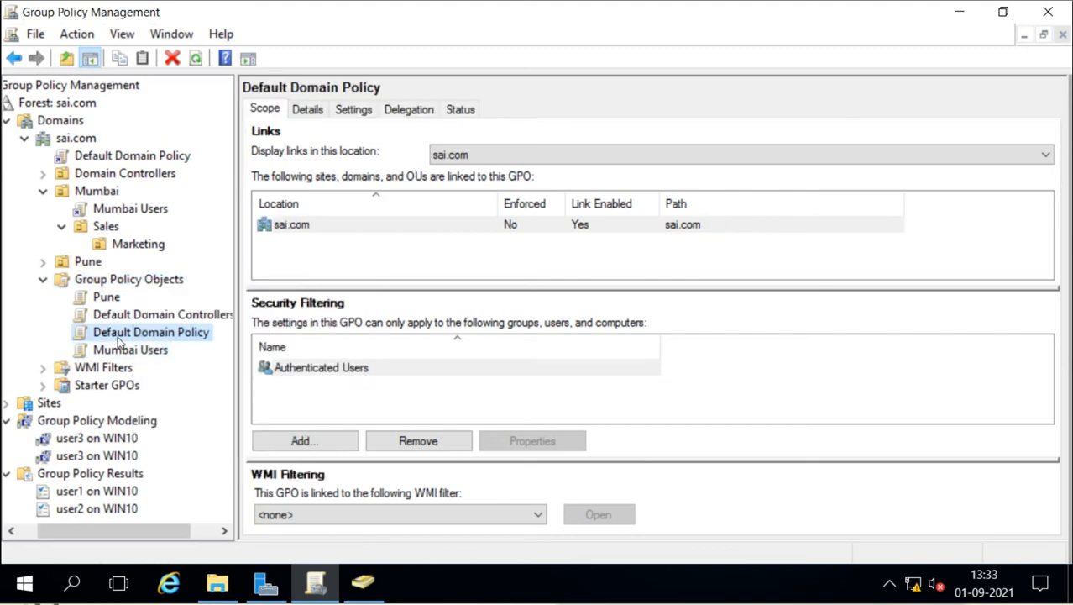
{"action": "left_click", "coordinate": [121, 351]}
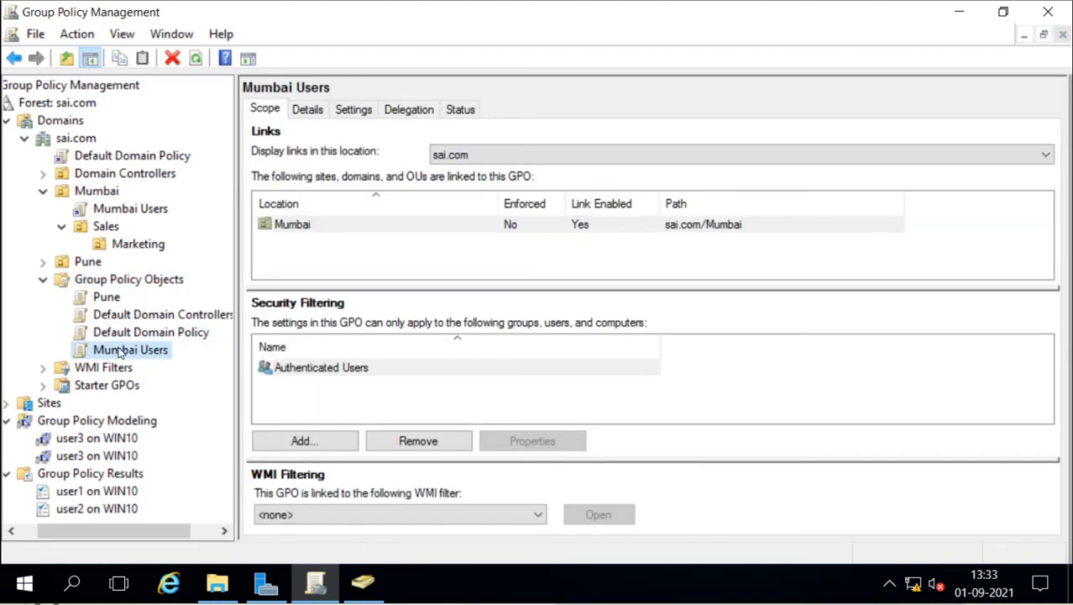
{"action": "right_click", "coordinate": [120, 352]}
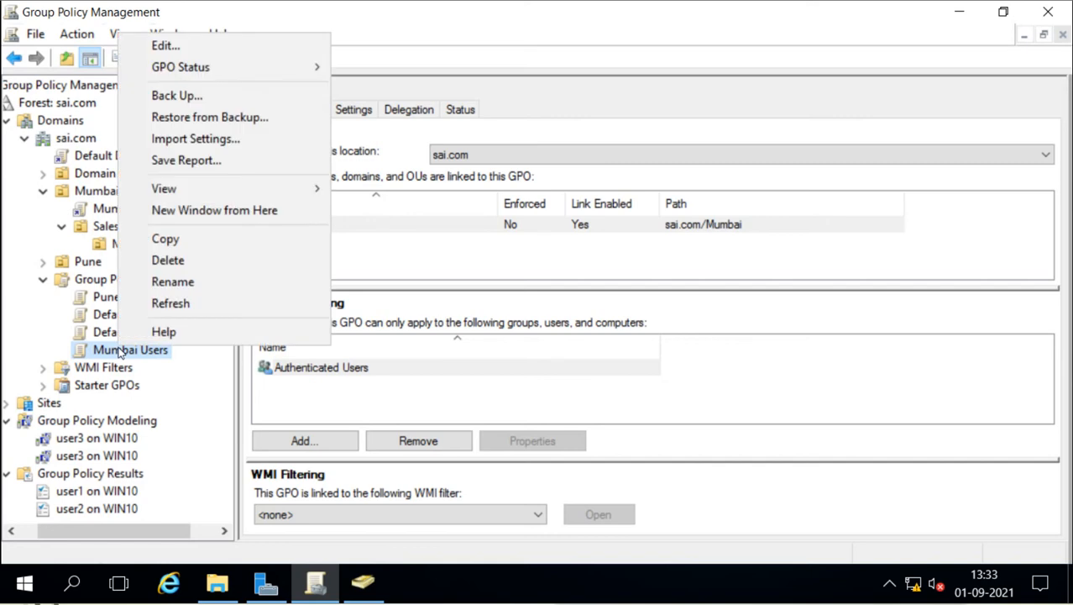
{"action": "mouse_move", "coordinate": [278, 194]}
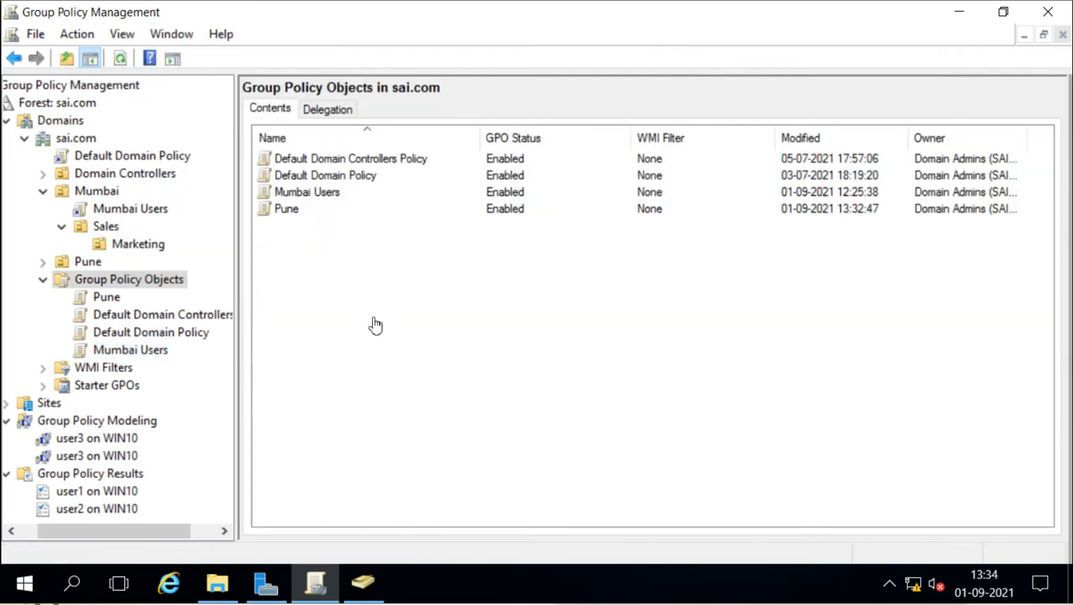
{"action": "right_click", "coordinate": [116, 351]}
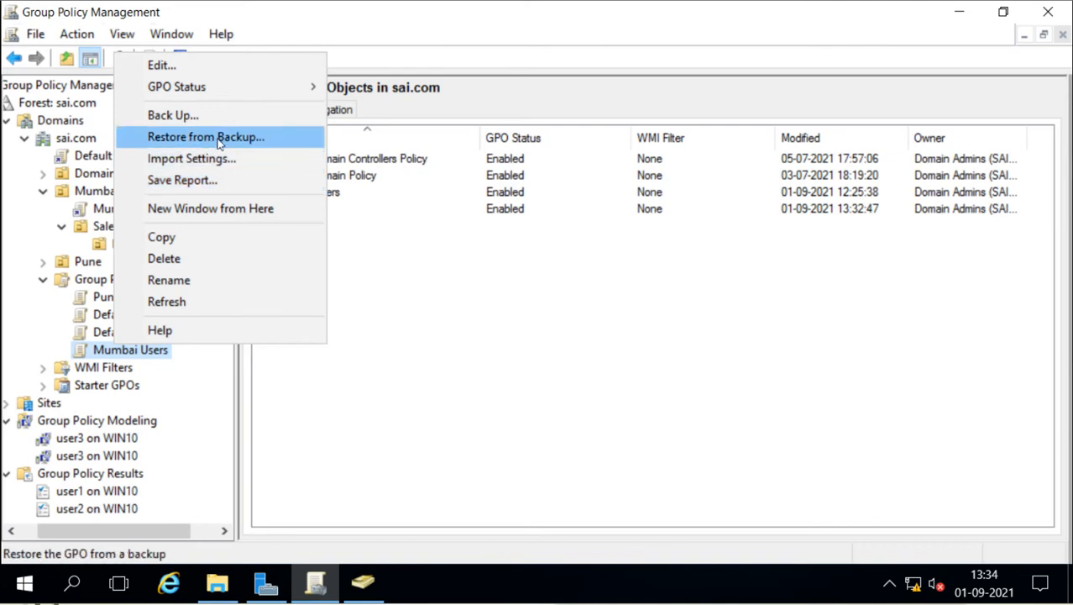
{"action": "left_click", "coordinate": [432, 371]}
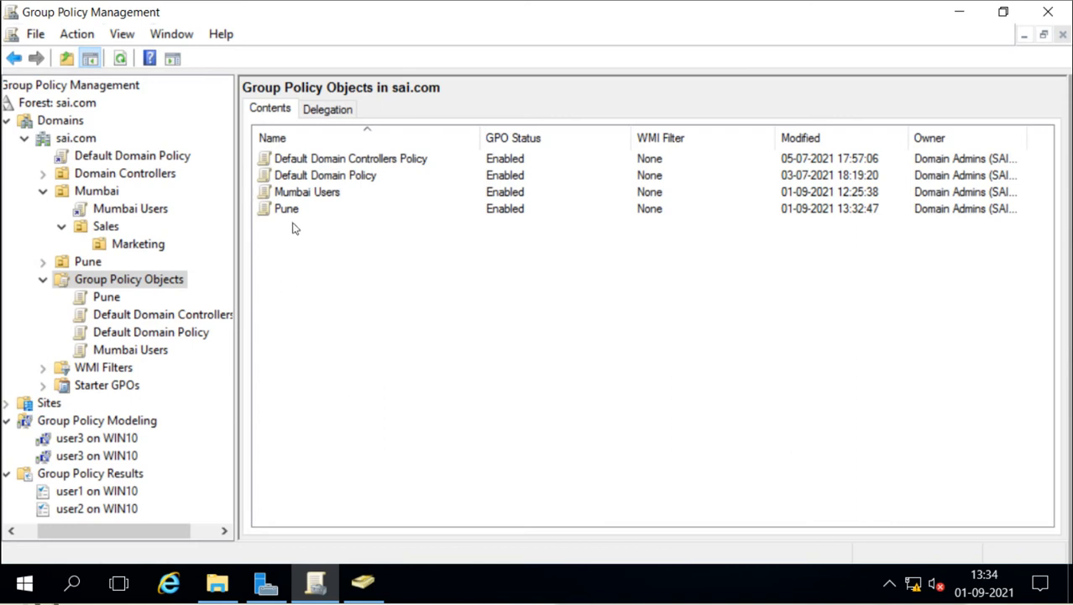
{"action": "right_click", "coordinate": [139, 209]}
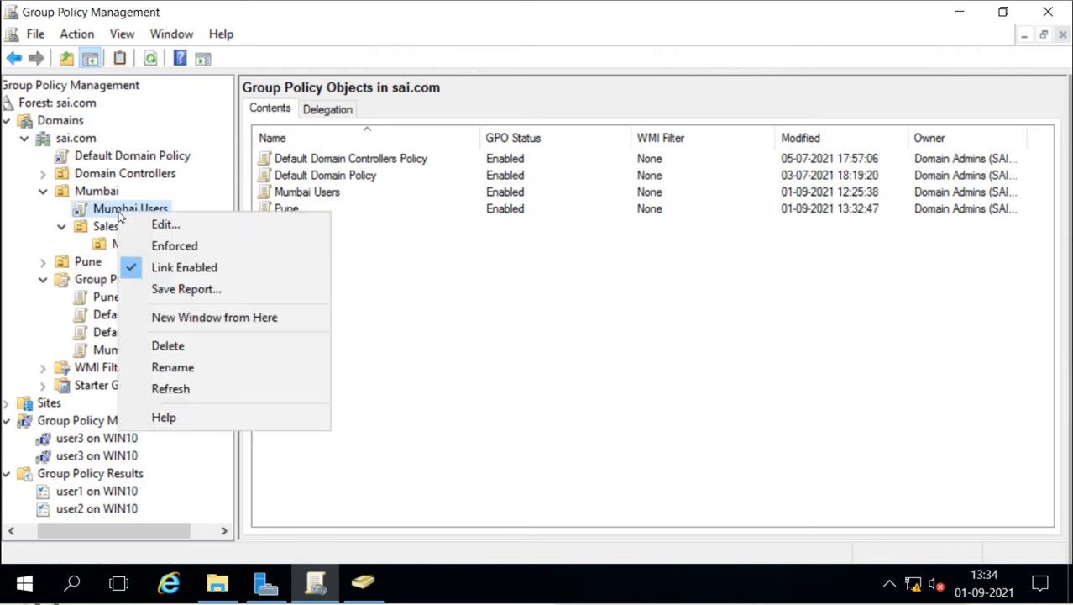
{"action": "left_click", "coordinate": [163, 223]}
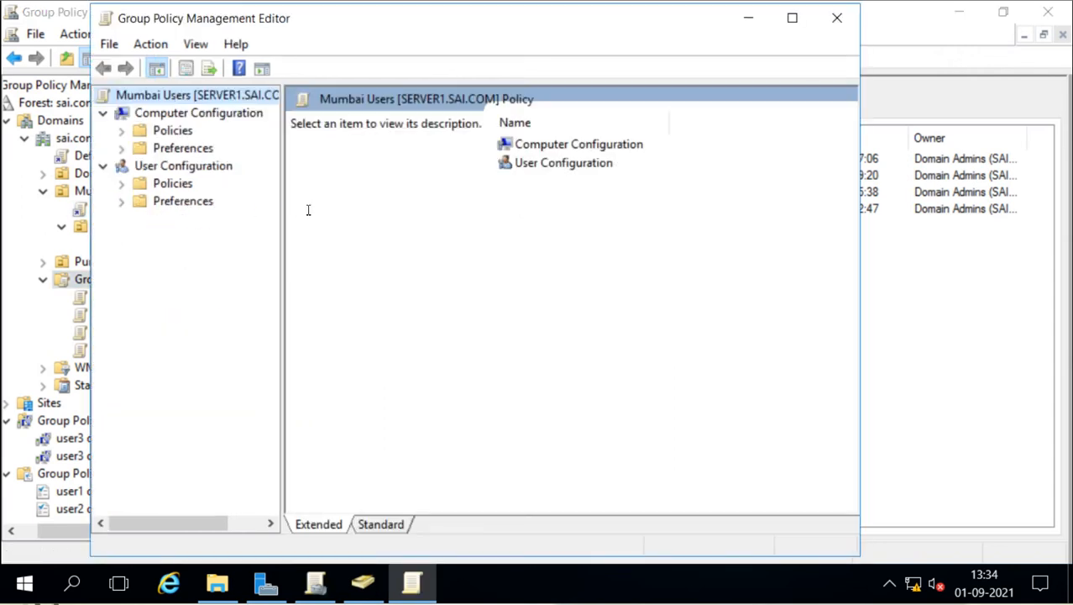
{"action": "left_click", "coordinate": [122, 130]}
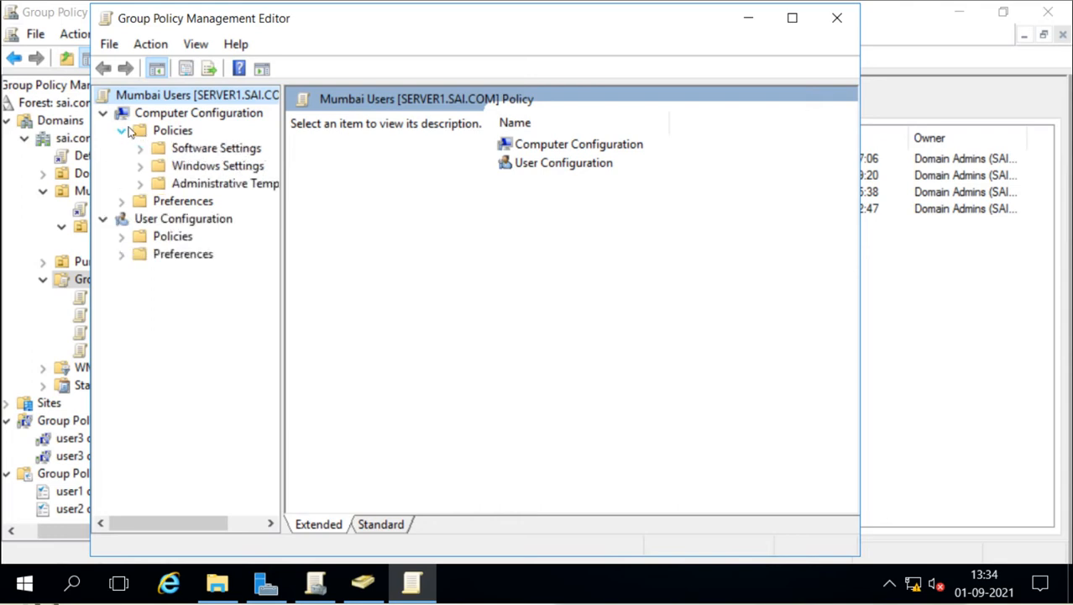
{"action": "left_click", "coordinate": [140, 184]}
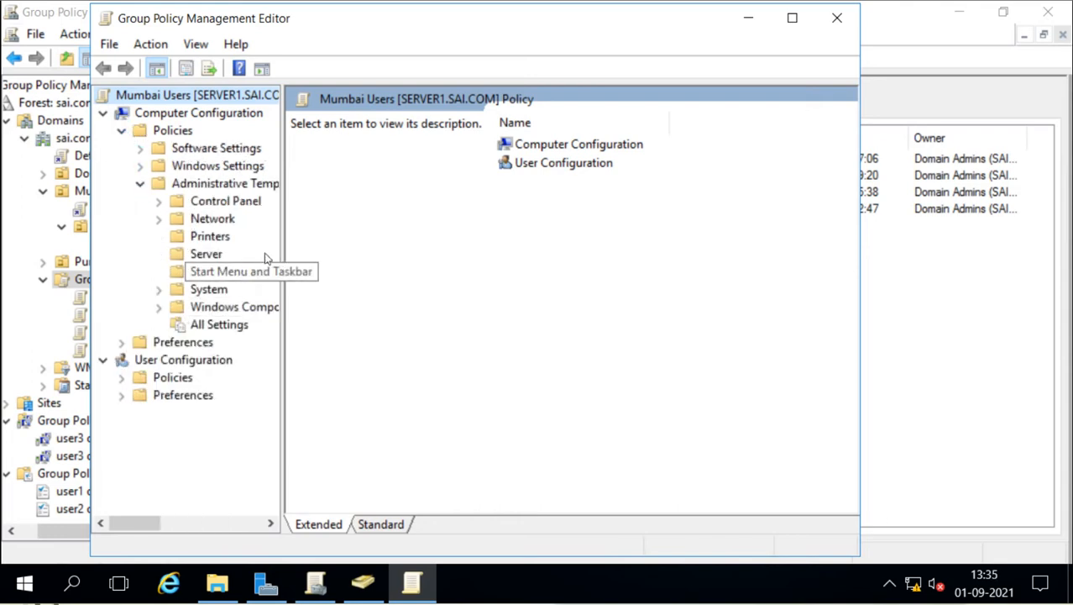
{"action": "left_click_drag", "start_coordinate": [280, 243], "coordinate": [307, 242]}
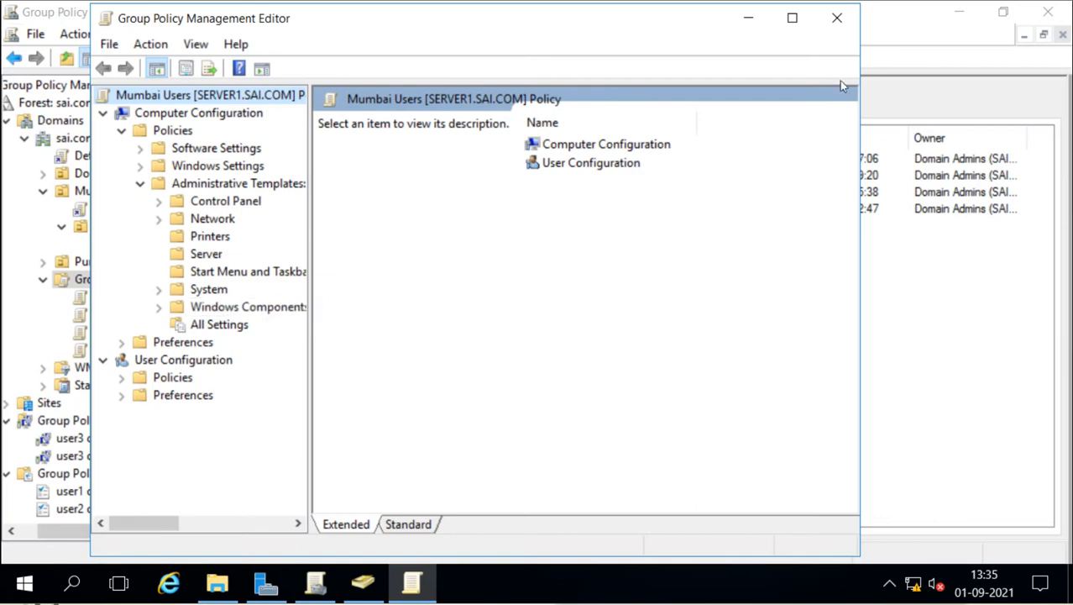
{"action": "left_click", "coordinate": [836, 18]}
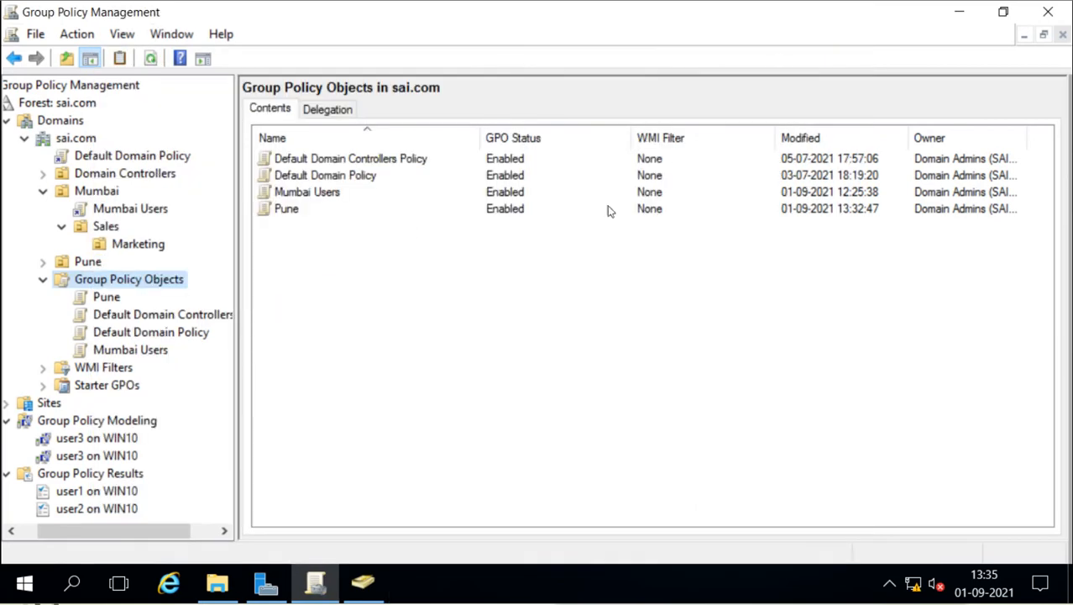
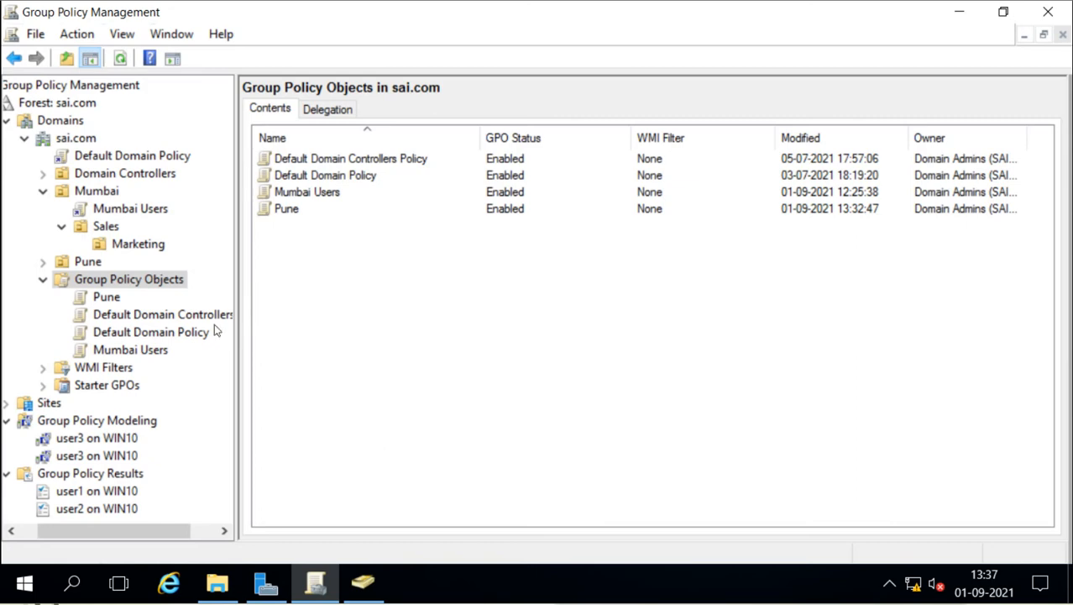
Step: Open the Mumbai Users GPO in Group Policy Management Editor
{"action": "left_click", "coordinate": [118, 215]}
{"action": "right_click", "coordinate": [118, 215]}
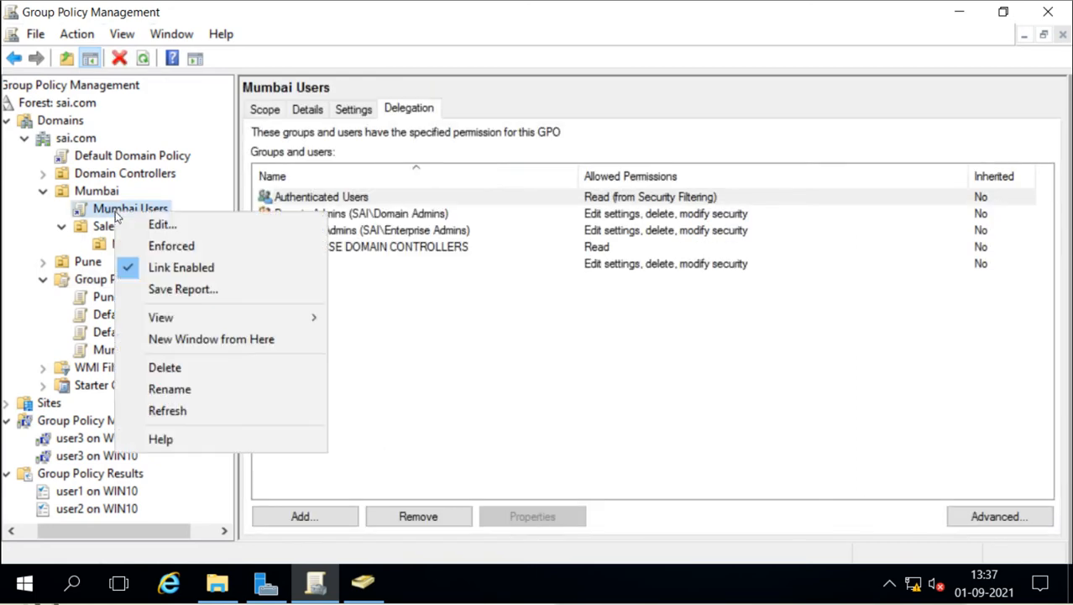
{"action": "left_click", "coordinate": [163, 224]}
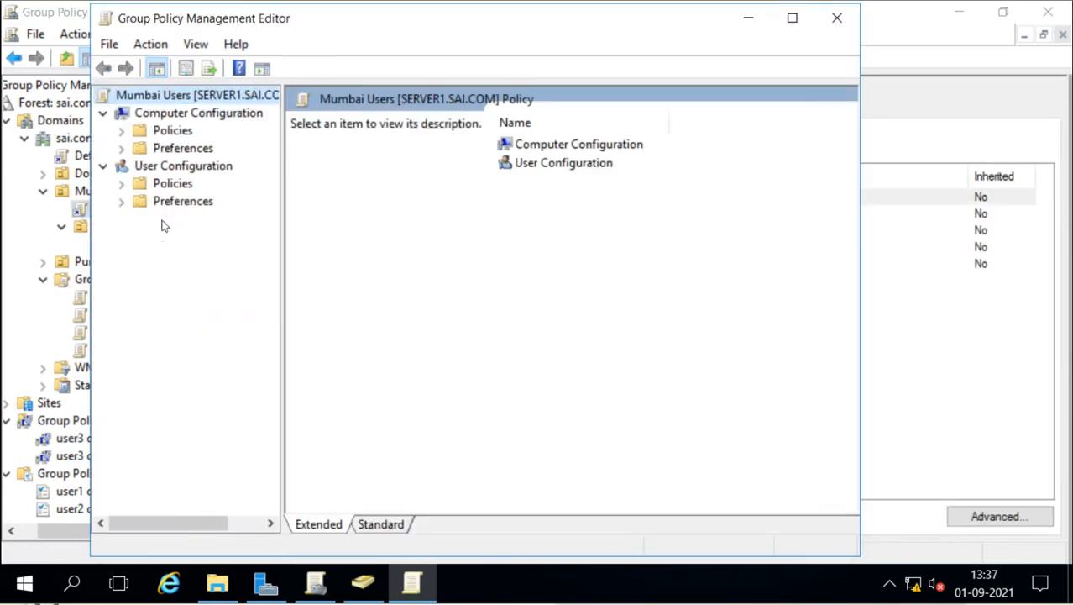
Step: Expand Computer Configuration > Policies > Windows Settings > Security Settings
{"action": "double_click", "coordinate": [522, 144]}
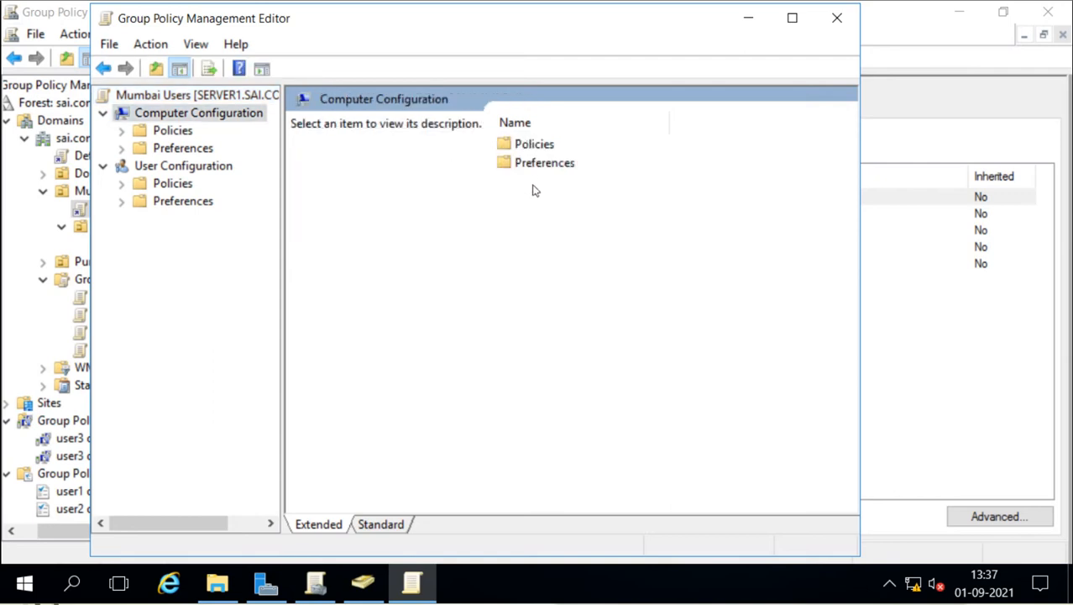
{"action": "double_click", "coordinate": [532, 144]}
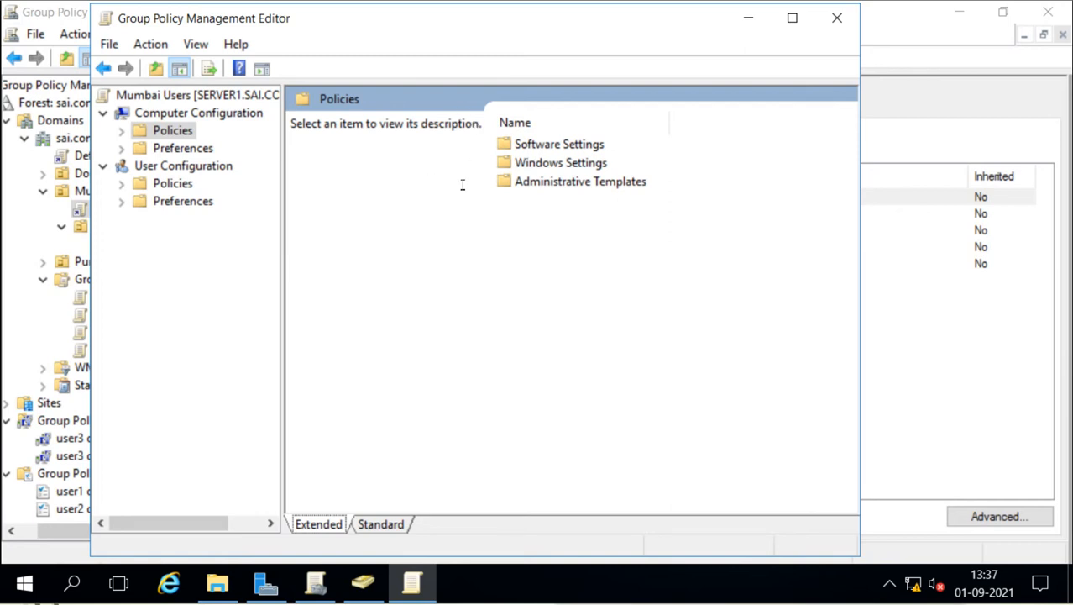
{"action": "double_click", "coordinate": [552, 164]}
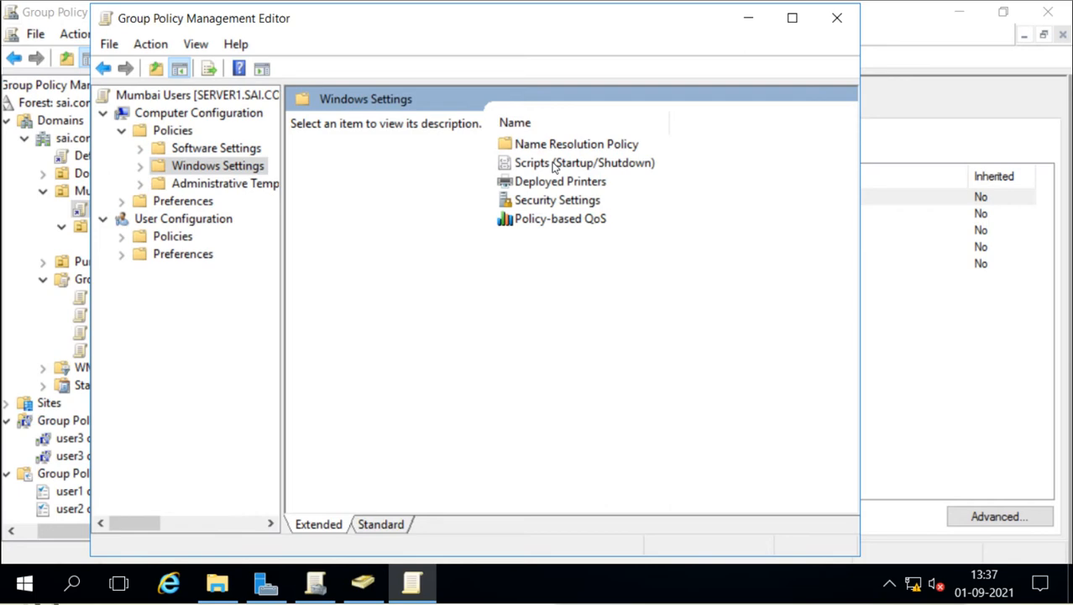
{"action": "double_click", "coordinate": [550, 202]}
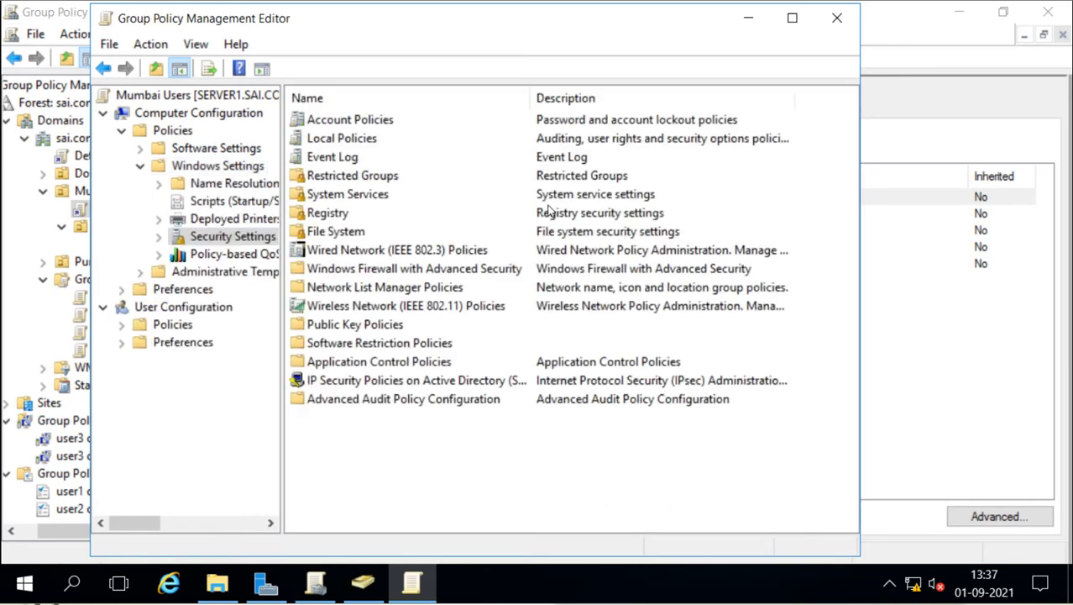
Step: Maximize the editor and browse the categories from Account Policies through File System
{"action": "left_click", "coordinate": [792, 18]}
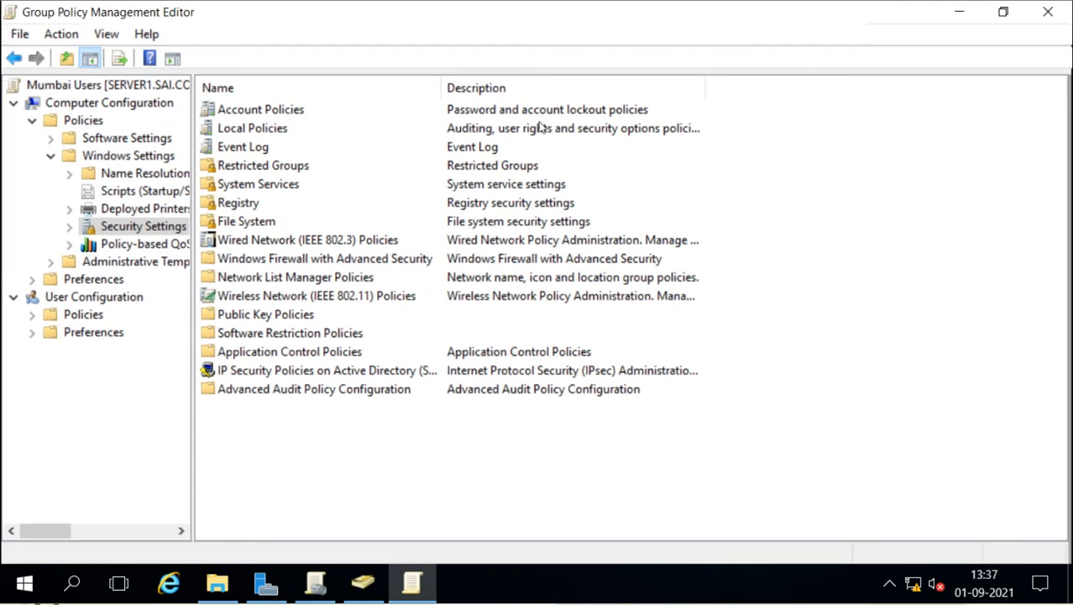
{"action": "left_click", "coordinate": [267, 115]}
{"action": "left_click", "coordinate": [269, 131]}
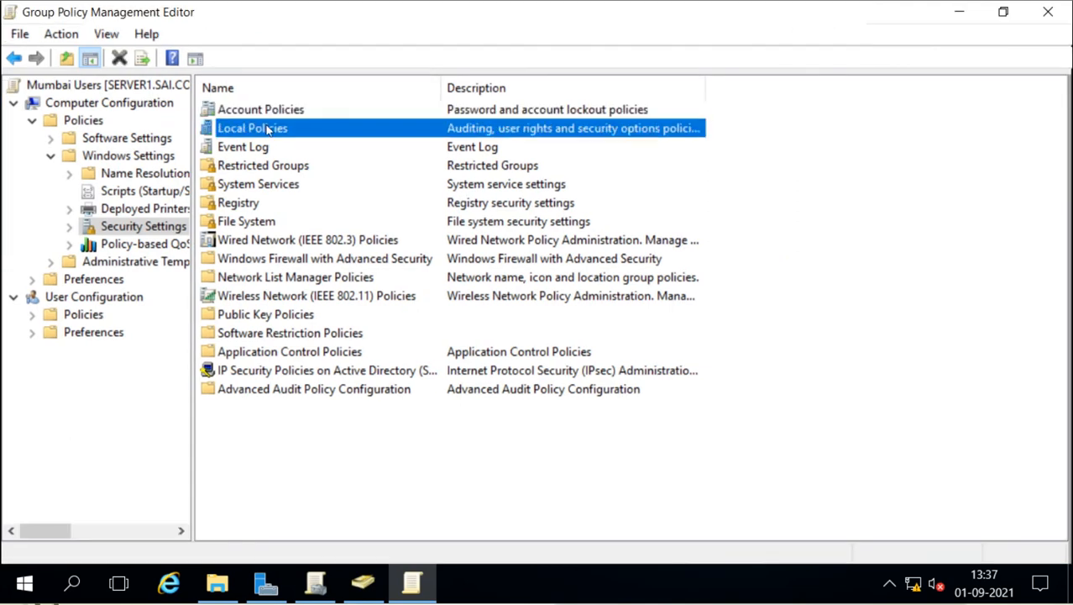
{"action": "left_click", "coordinate": [261, 149]}
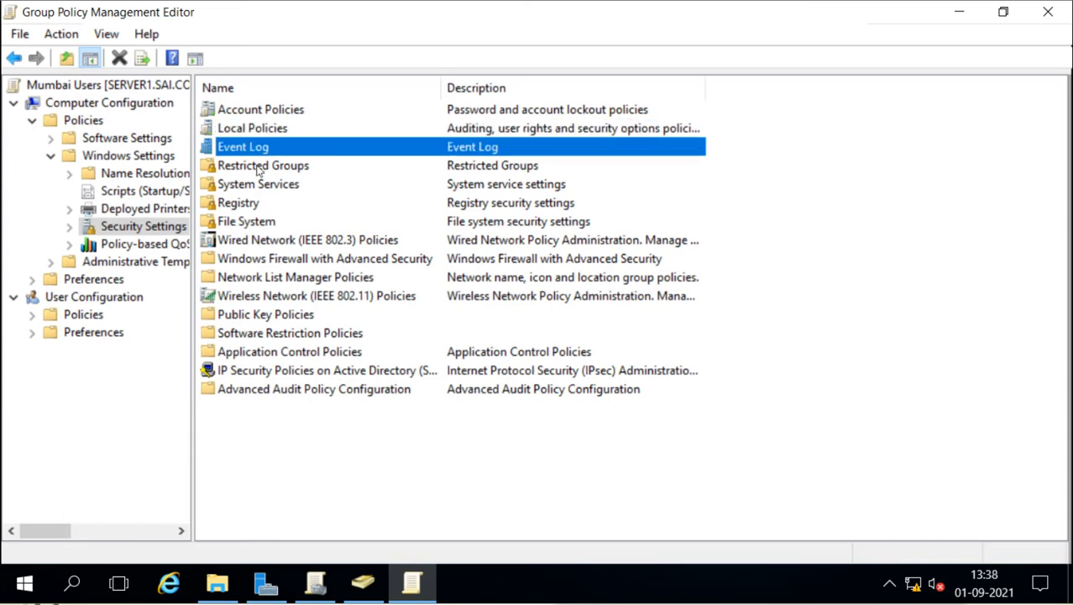
{"action": "left_click", "coordinate": [259, 167]}
{"action": "left_click", "coordinate": [256, 183]}
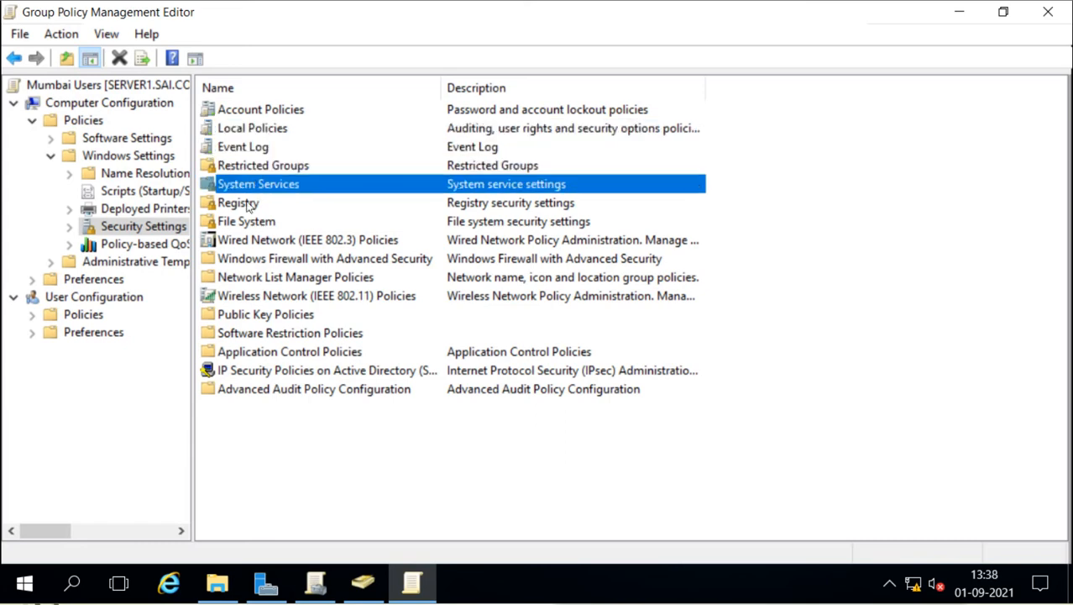
{"action": "left_click", "coordinate": [249, 204]}
{"action": "left_click", "coordinate": [247, 222]}
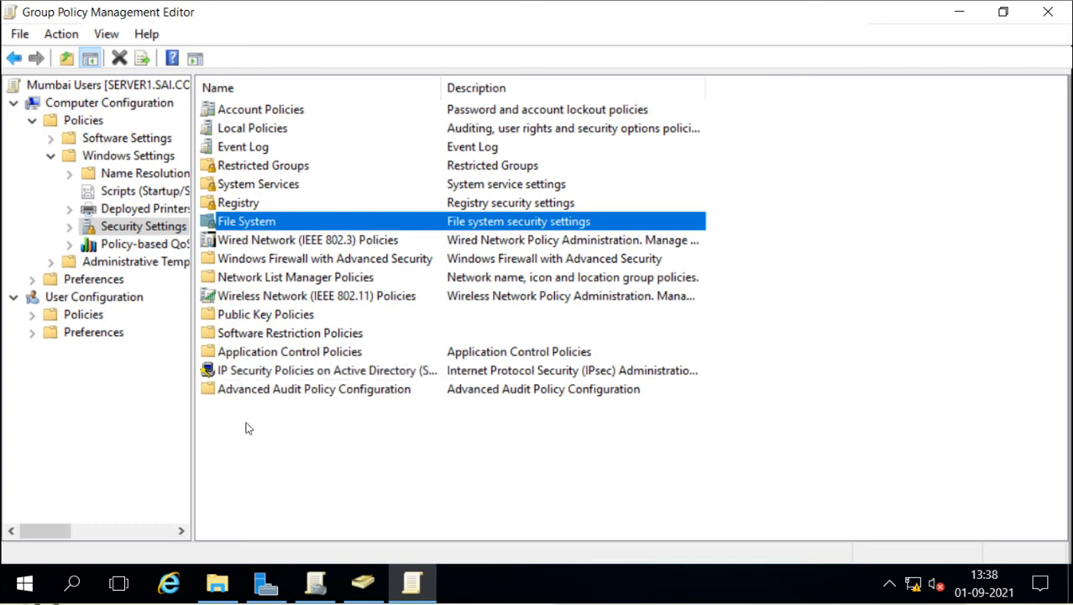
Step: Review the Not Defined Password Policy settings and widen the tree to read Account Lockout Policy
{"action": "double_click", "coordinate": [267, 112]}
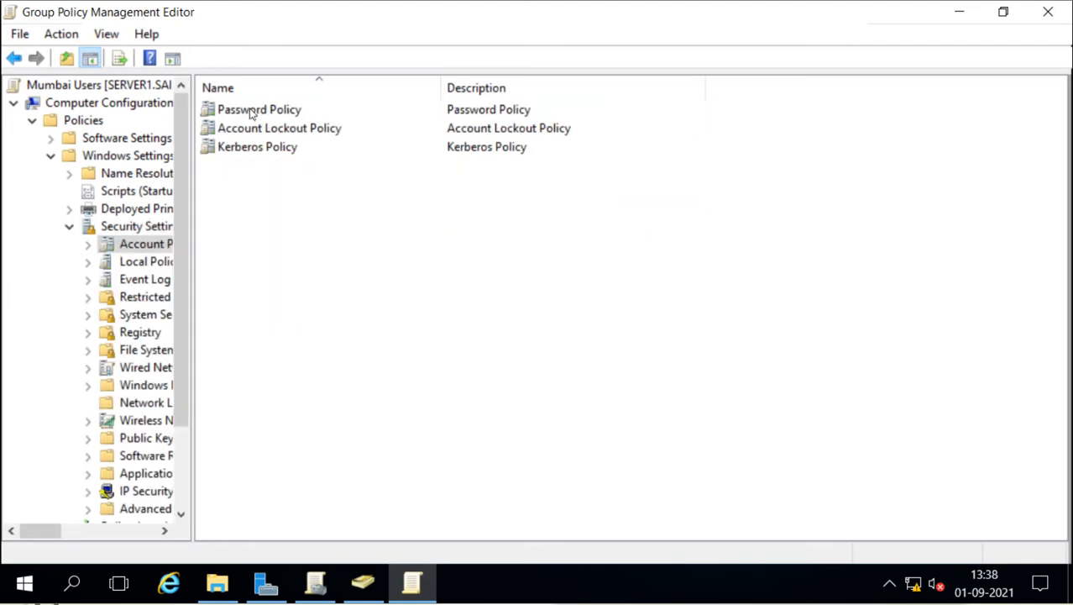
{"action": "double_click", "coordinate": [264, 112]}
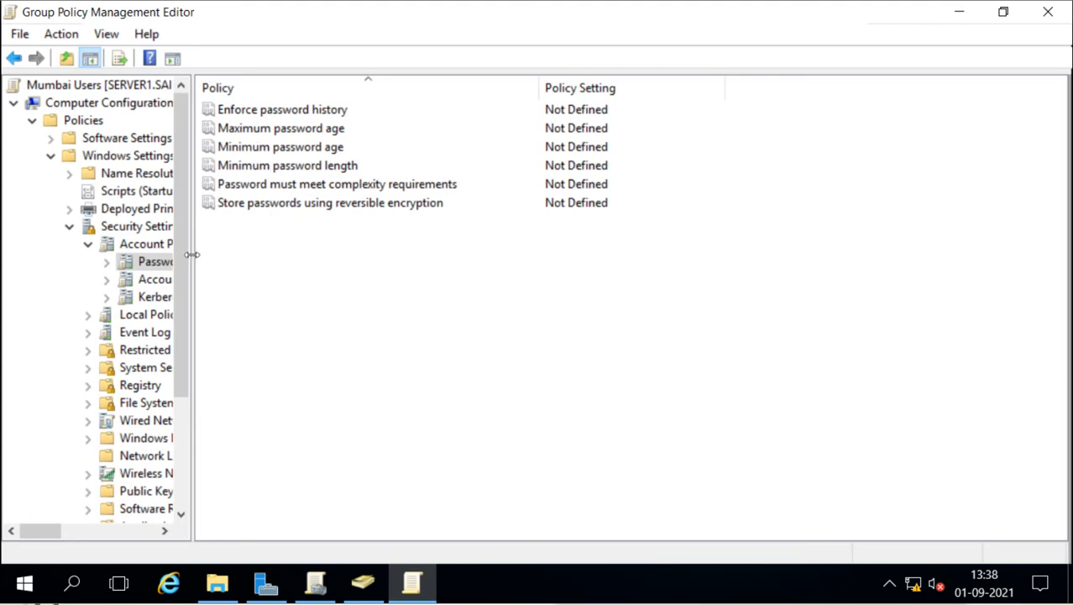
{"action": "left_click_drag", "start_coordinate": [193, 261], "coordinate": [290, 258]}
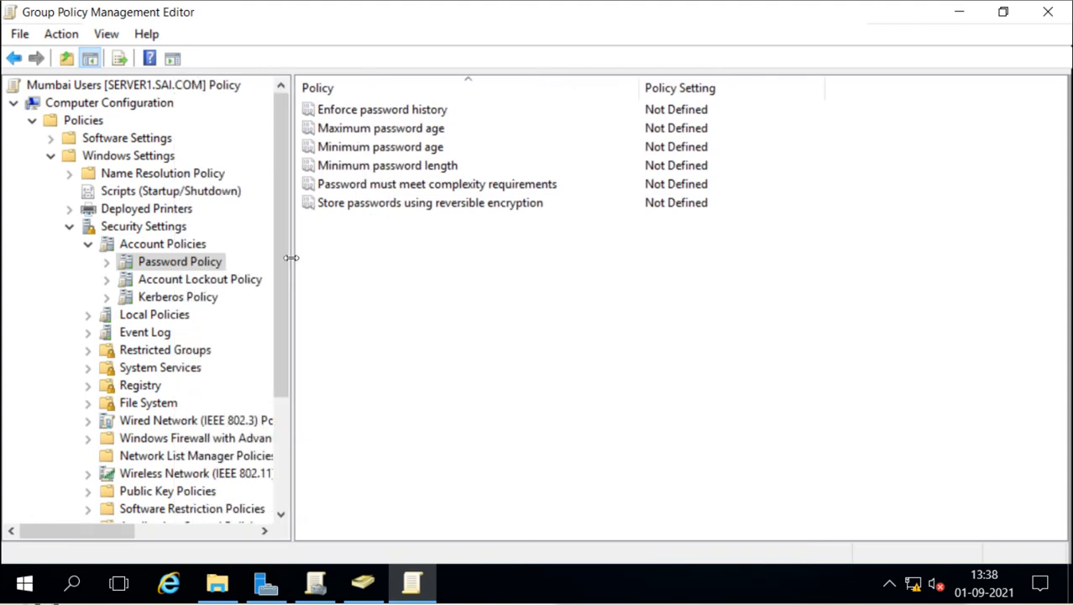
{"action": "left_click", "coordinate": [109, 267]}
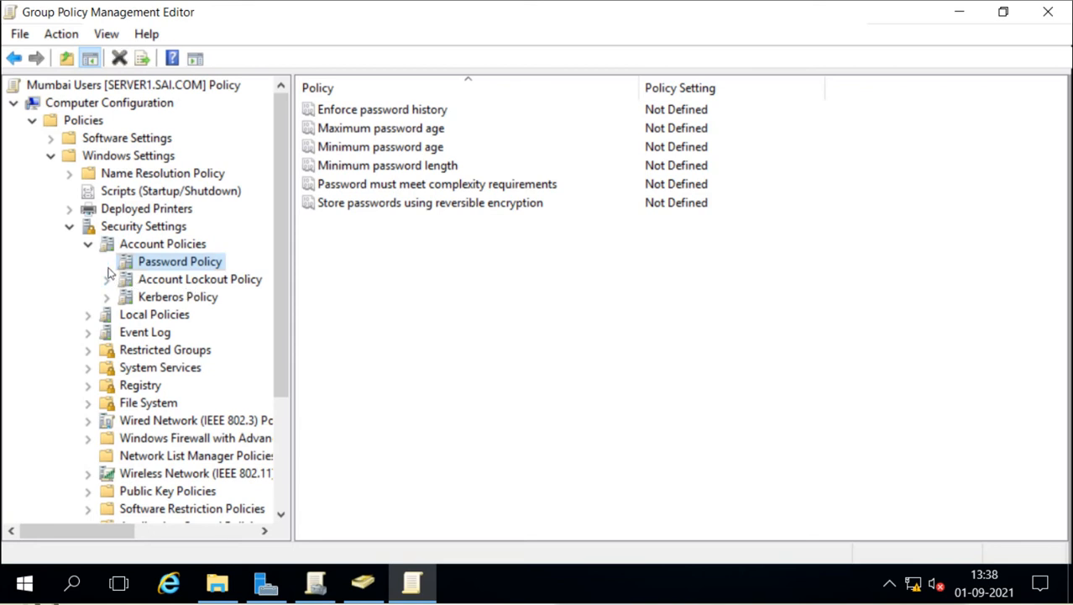
{"action": "left_click", "coordinate": [107, 280]}
Step: Browse Audit Policy, User Rights Assignment and Security Options, then collapse Local Policies and Account Policies
{"action": "left_click", "coordinate": [170, 314]}
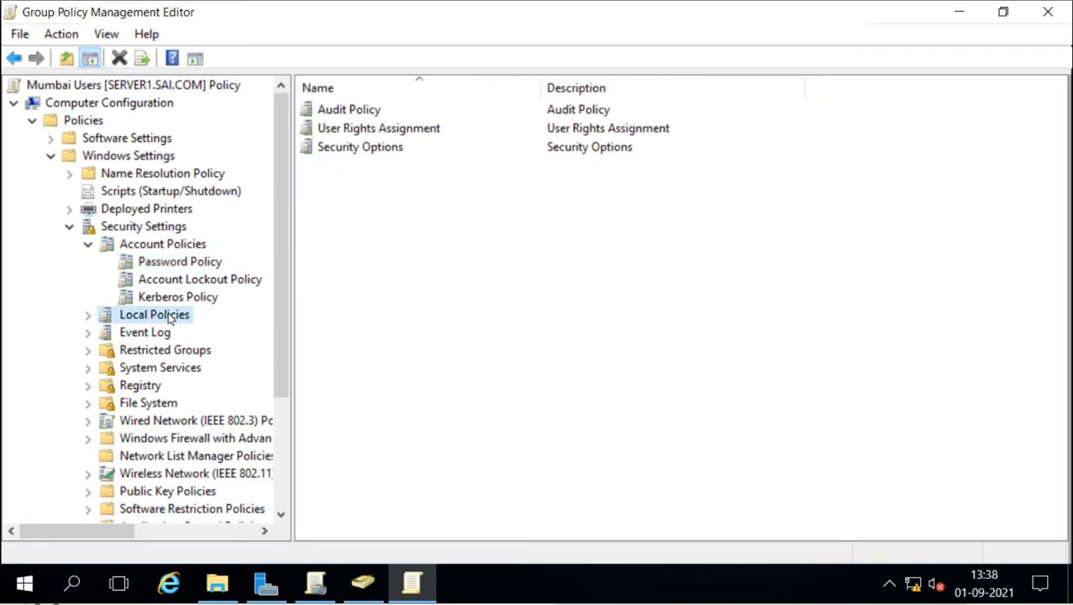
{"action": "left_click", "coordinate": [88, 314]}
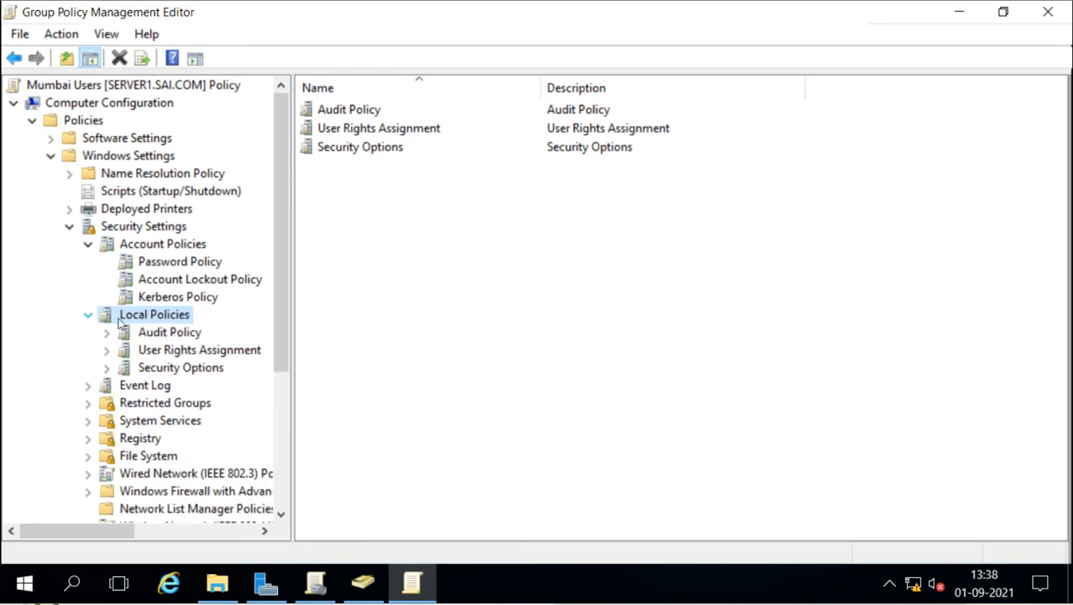
{"action": "left_click", "coordinate": [150, 334]}
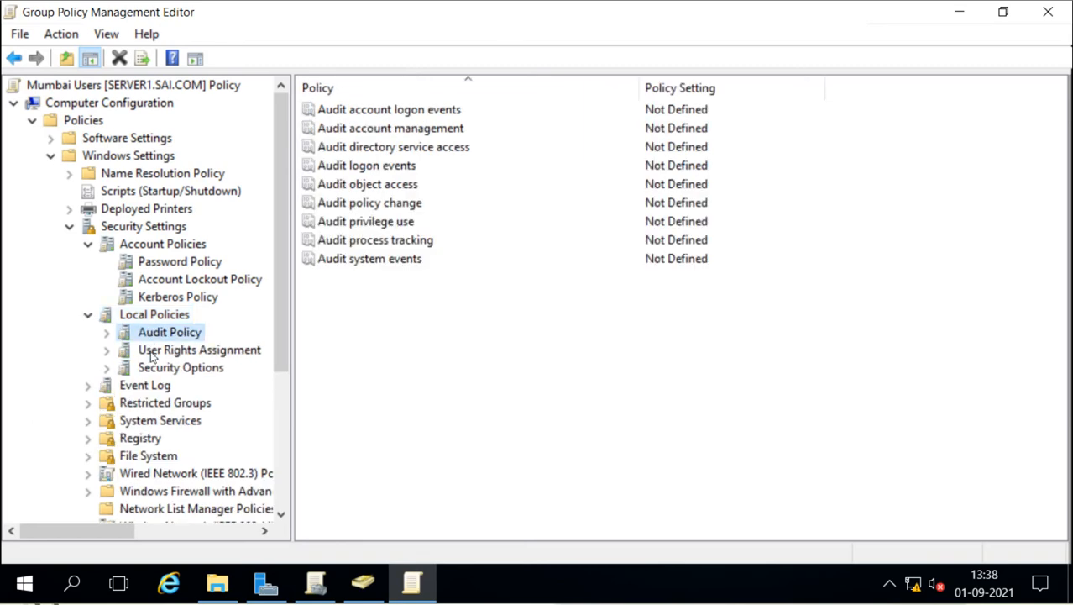
{"action": "left_click", "coordinate": [152, 355]}
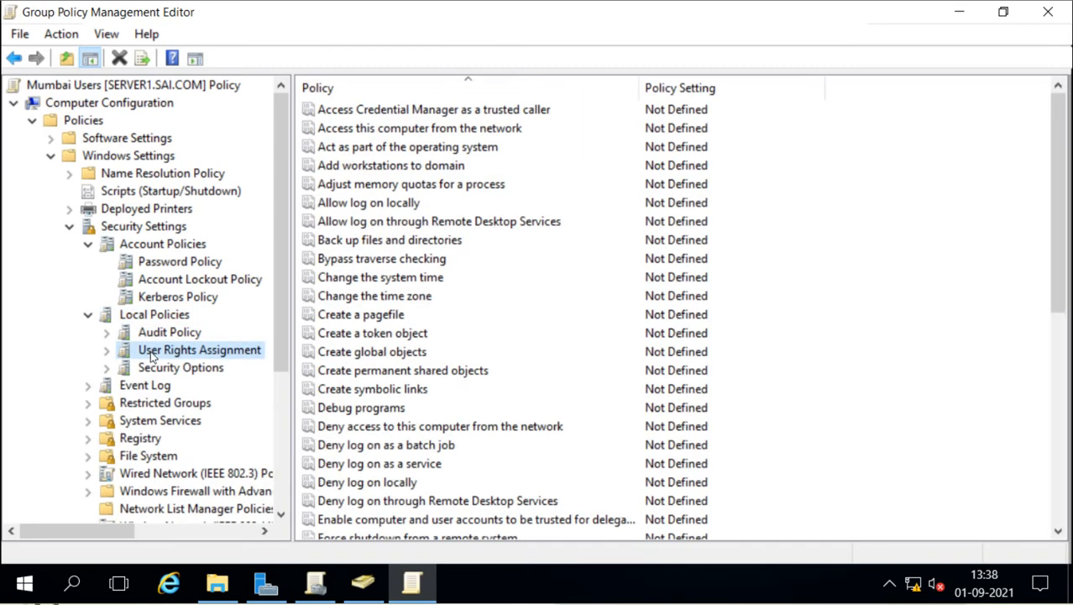
{"action": "left_click", "coordinate": [156, 369]}
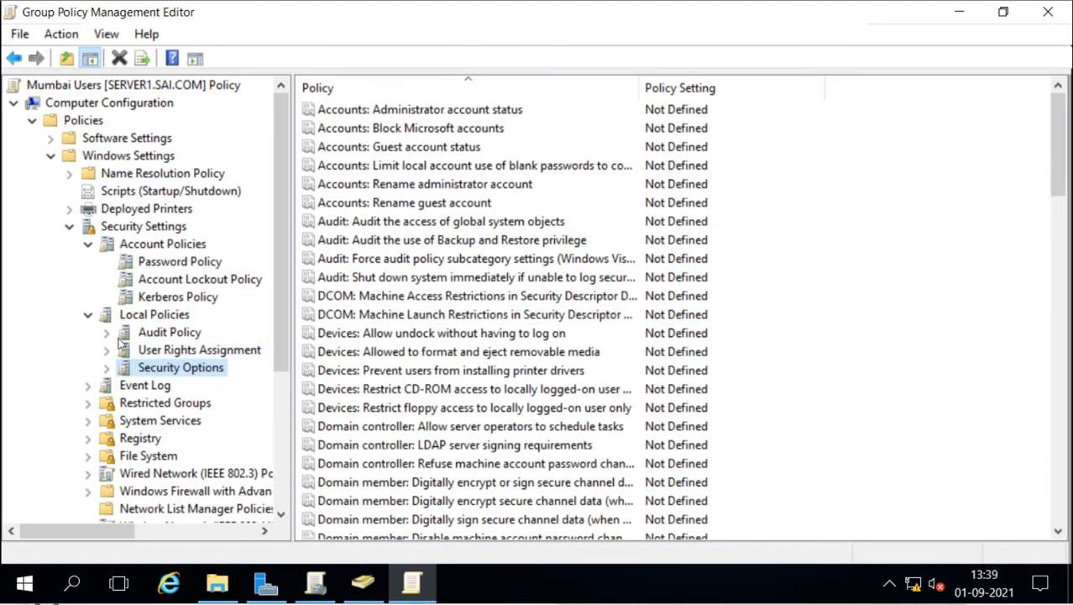
{"action": "left_click", "coordinate": [87, 315]}
{"action": "left_click", "coordinate": [88, 244]}
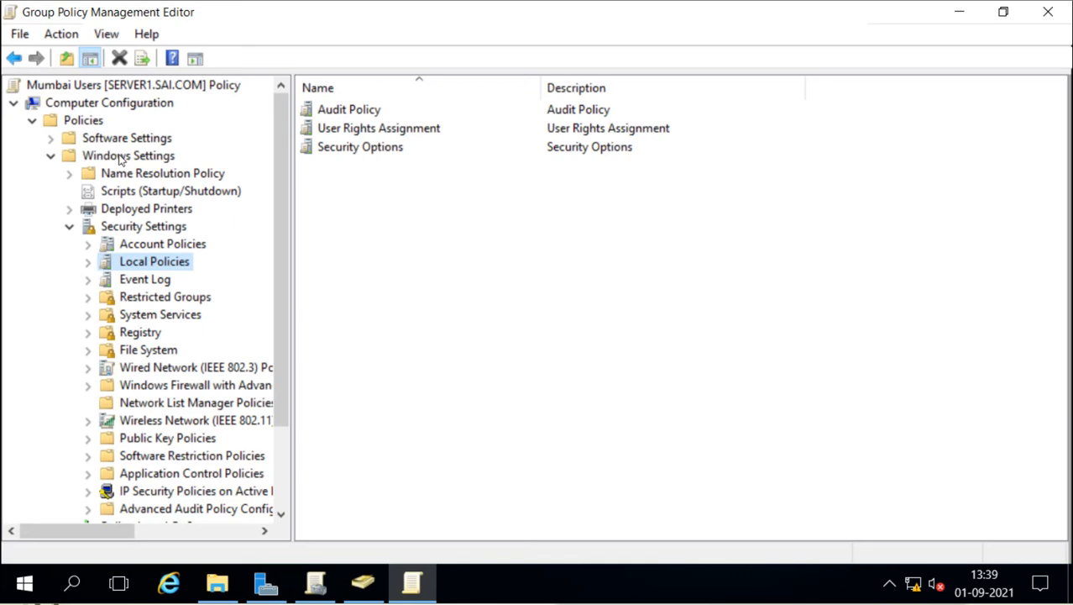
Step: Close the policy editor and launch a maximized empty console with the mmc command
{"action": "left_click", "coordinate": [1041, 22]}
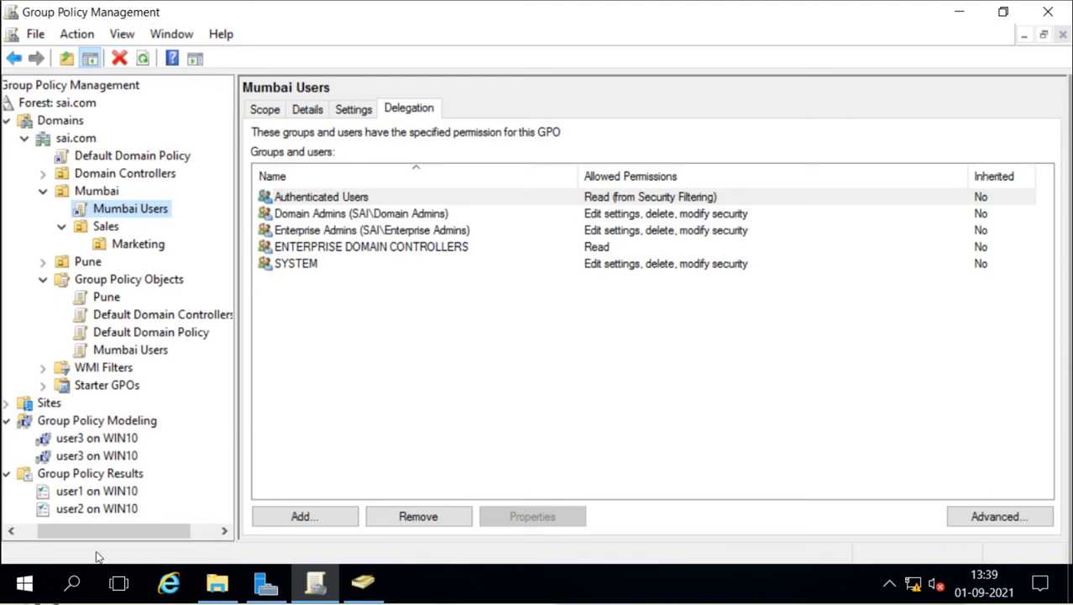
{"action": "key", "text": "super+r"}
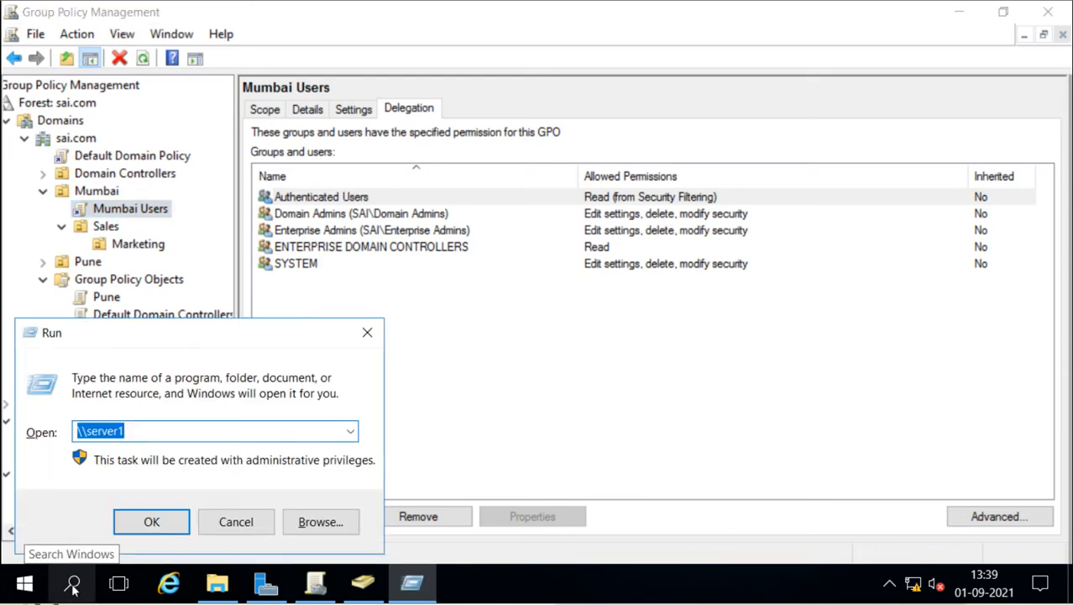
{"action": "type", "text": "mmc"}
{"action": "key", "text": "Return"}
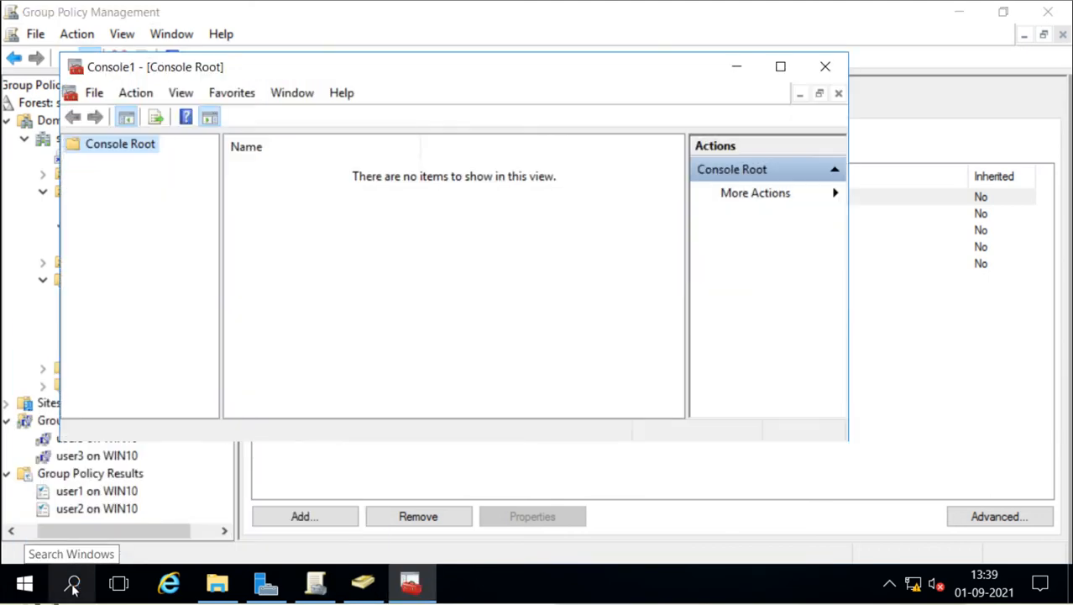
{"action": "left_click", "coordinate": [785, 69]}
Step: Add the Security Templates snap-in to the console
{"action": "left_click", "coordinate": [35, 34]}
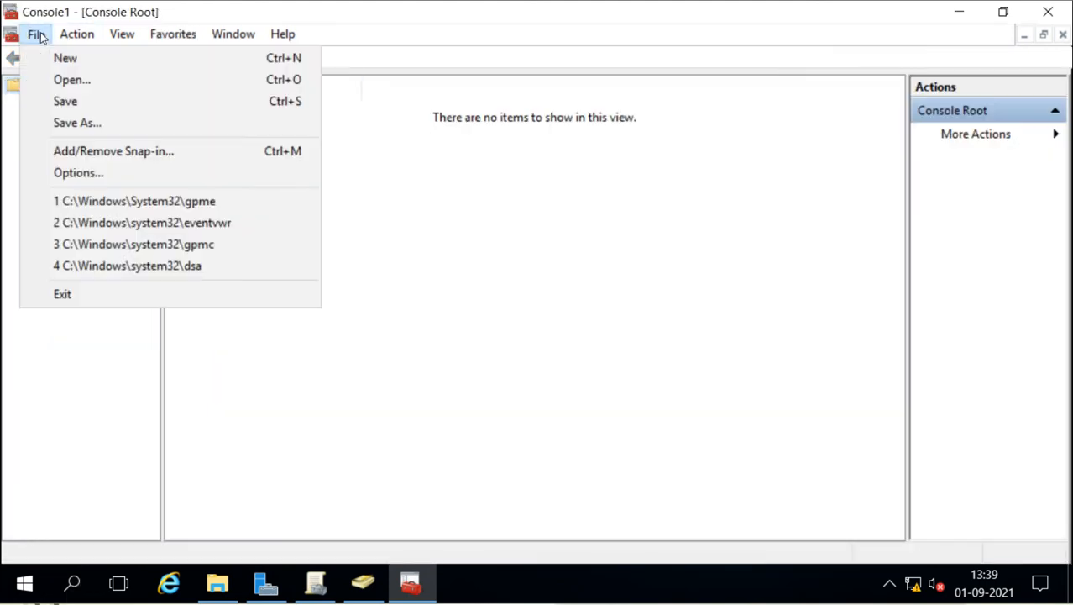
{"action": "left_click", "coordinate": [81, 148]}
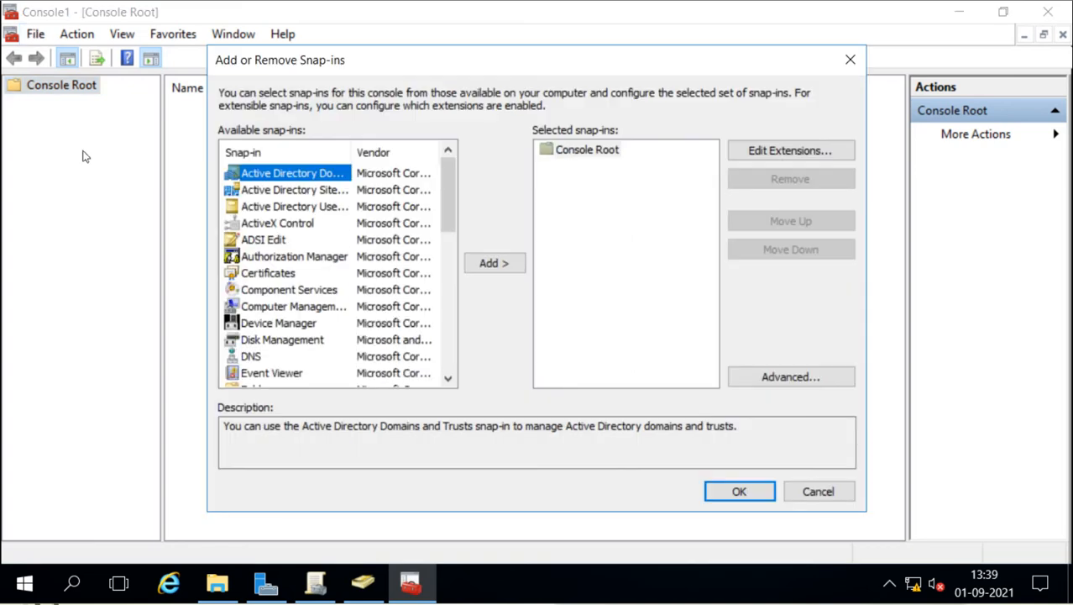
{"action": "scroll", "coordinate": [293, 255], "scroll_direction": "down", "scroll_amount": 6}
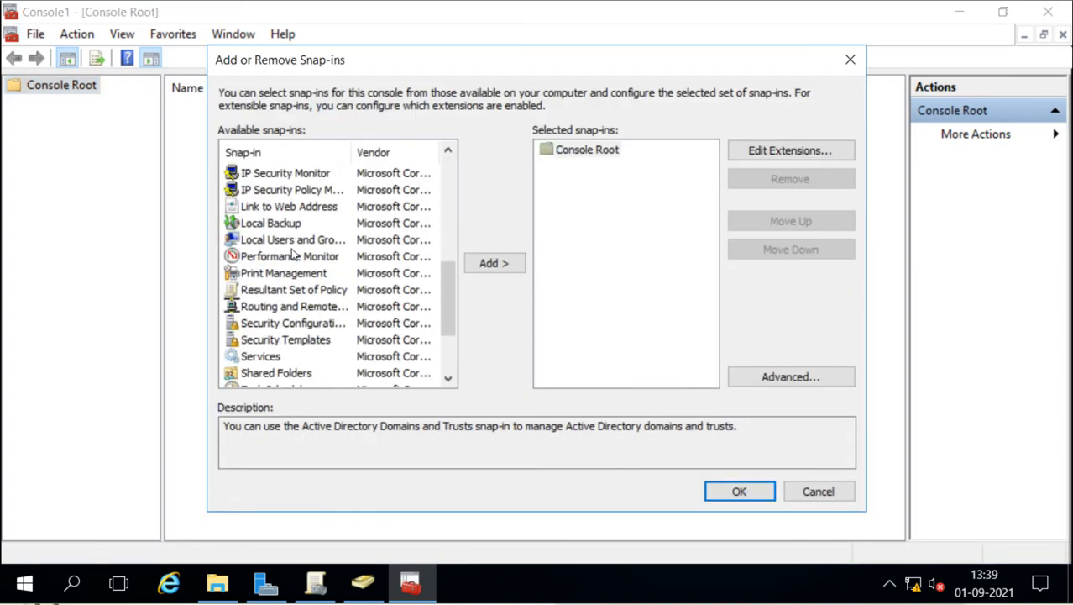
{"action": "left_click", "coordinate": [304, 341]}
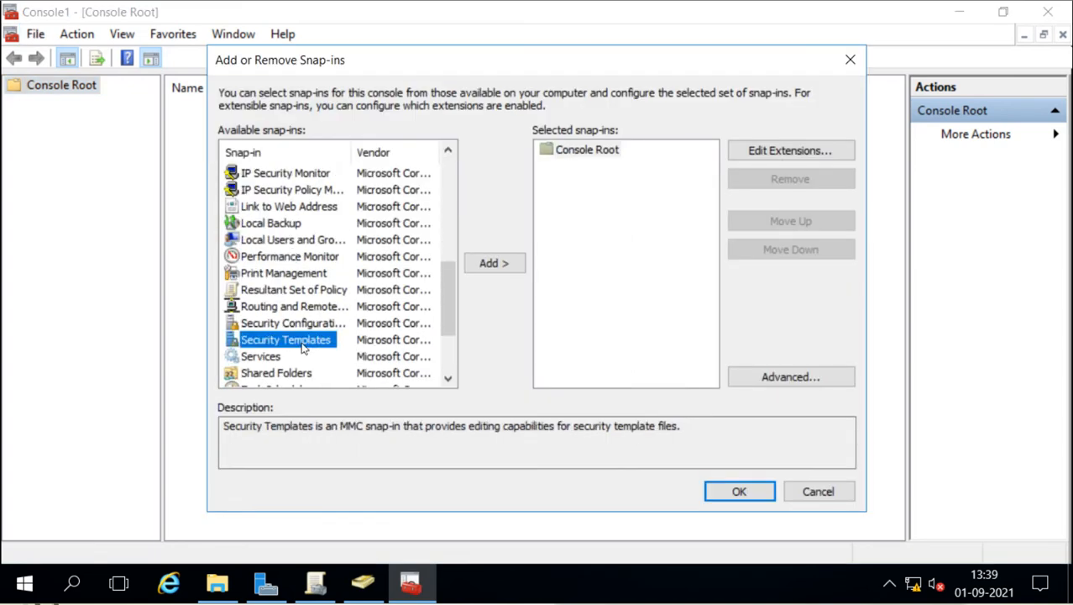
{"action": "left_click", "coordinate": [485, 265]}
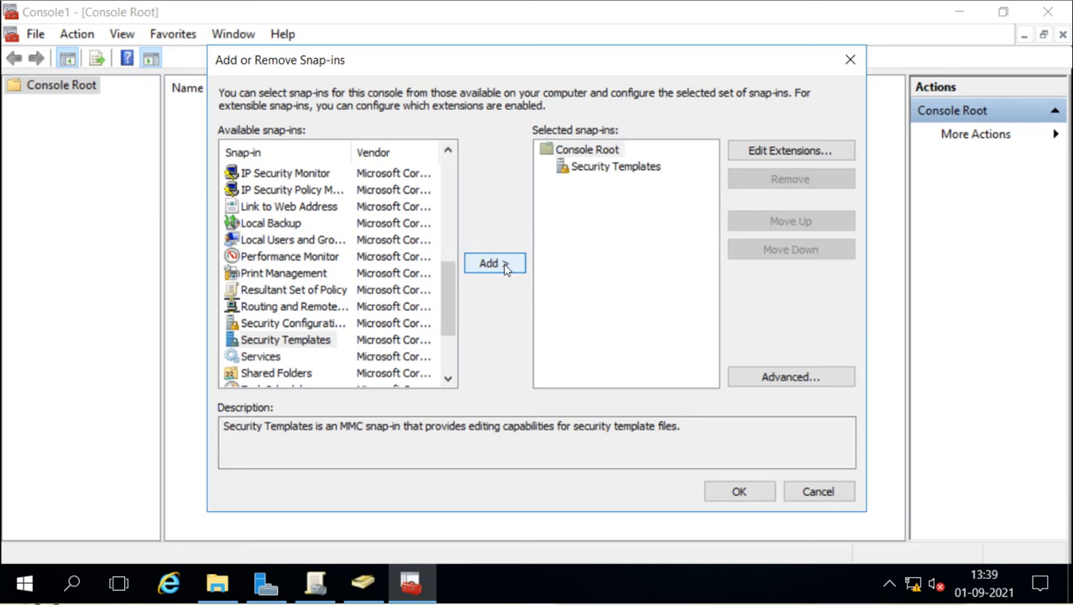
{"action": "left_click", "coordinate": [716, 499]}
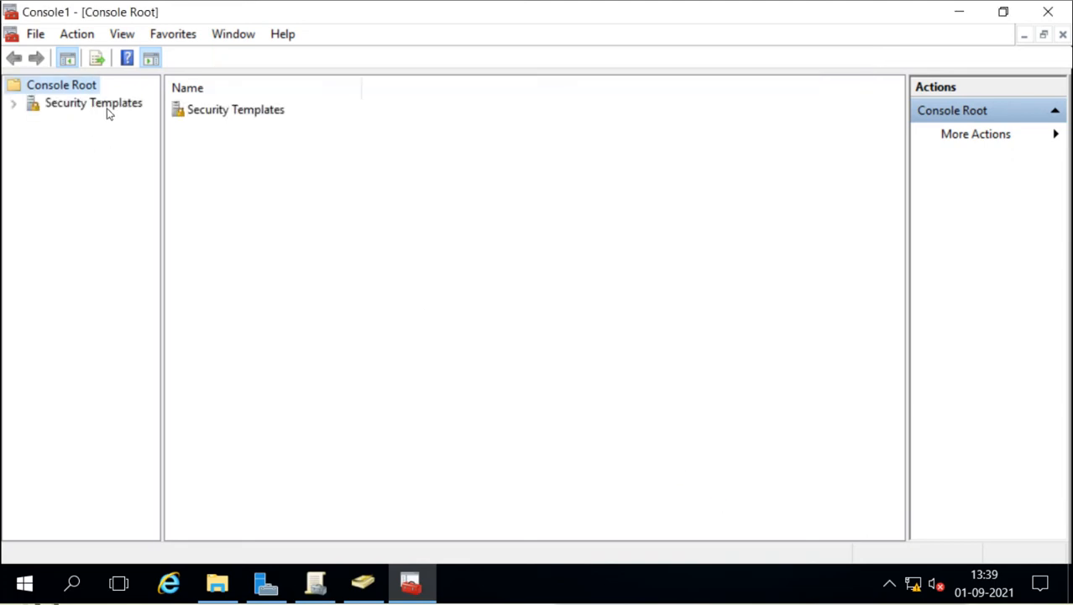
Step: Expand Security Templates and widen the tree to show the full Documents\Security\Templates path
{"action": "left_click", "coordinate": [13, 104]}
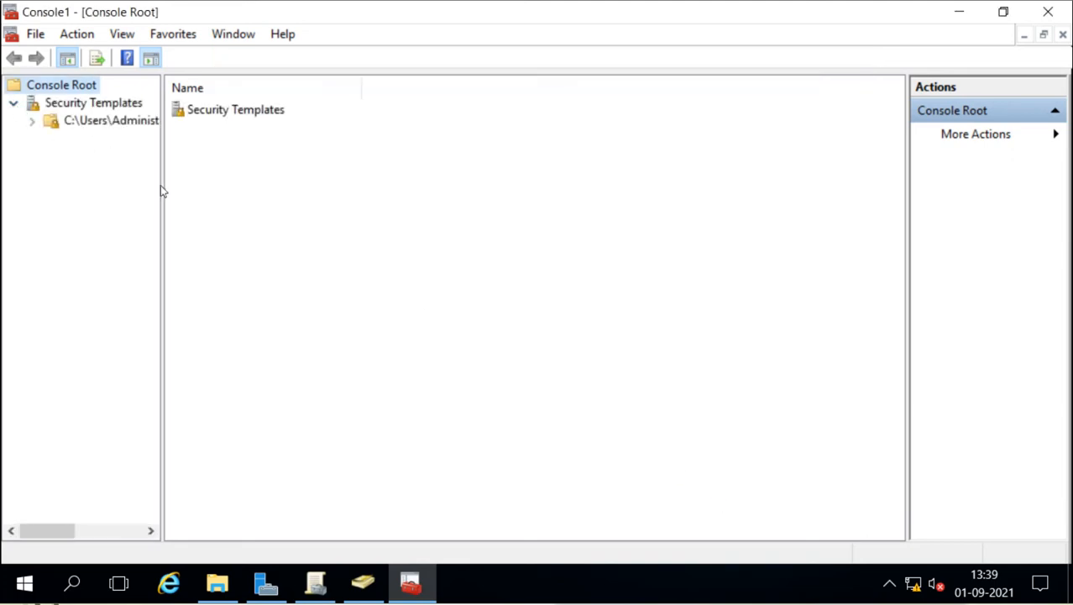
{"action": "left_click_drag", "start_coordinate": [161, 185], "coordinate": [338, 213]}
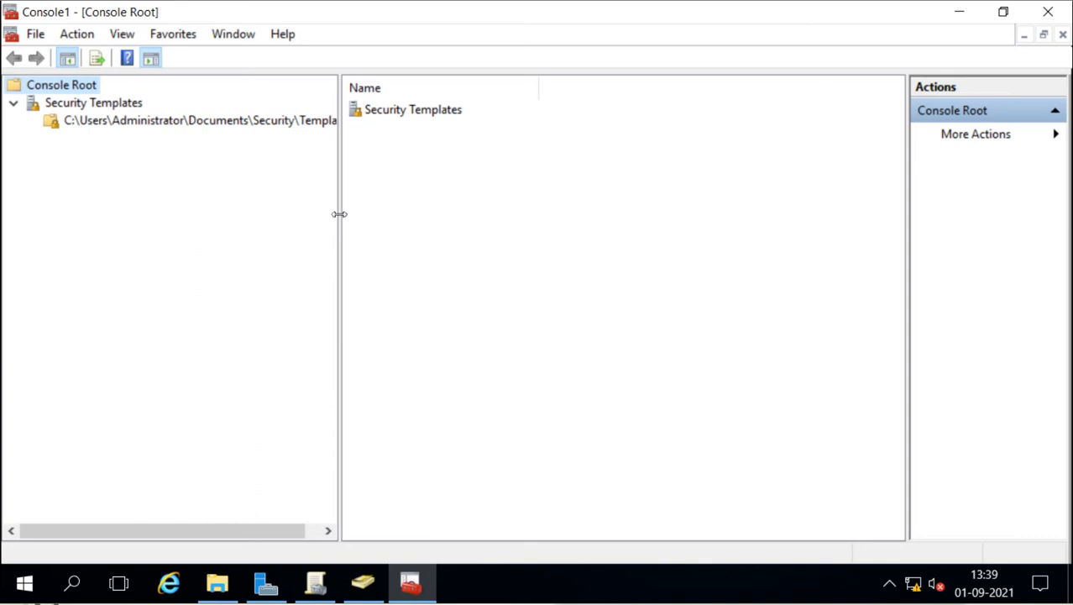
{"action": "left_click_drag", "start_coordinate": [339, 215], "coordinate": [398, 212]}
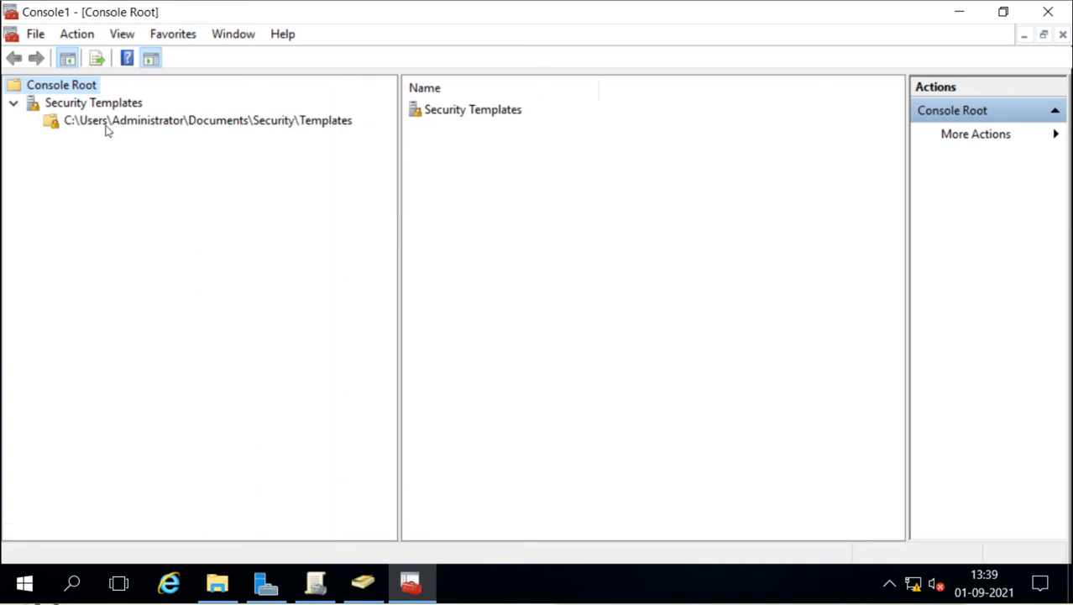
Step: Check that Documents\Security\Templates is empty in File Explorer, then return to the console's Templates folder
{"action": "left_click", "coordinate": [309, 126]}
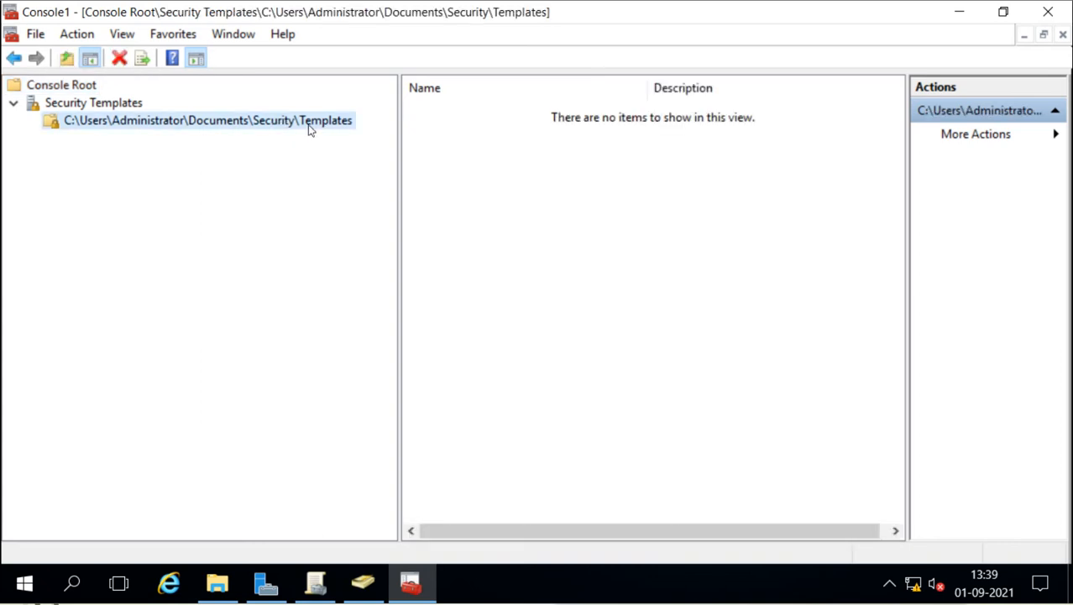
{"action": "left_click", "coordinate": [217, 581]}
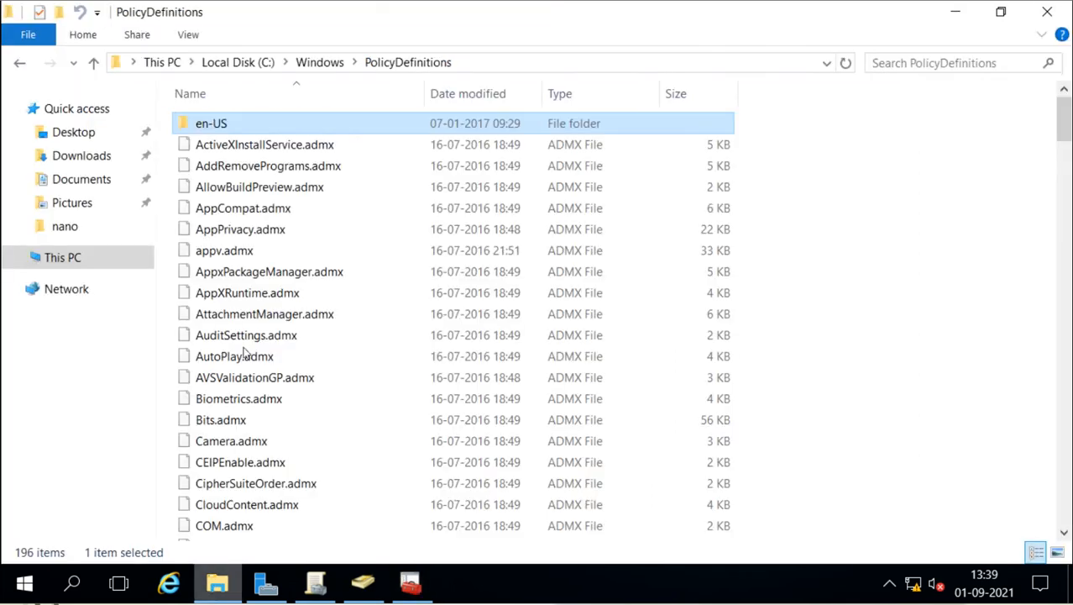
{"action": "left_click", "coordinate": [90, 181]}
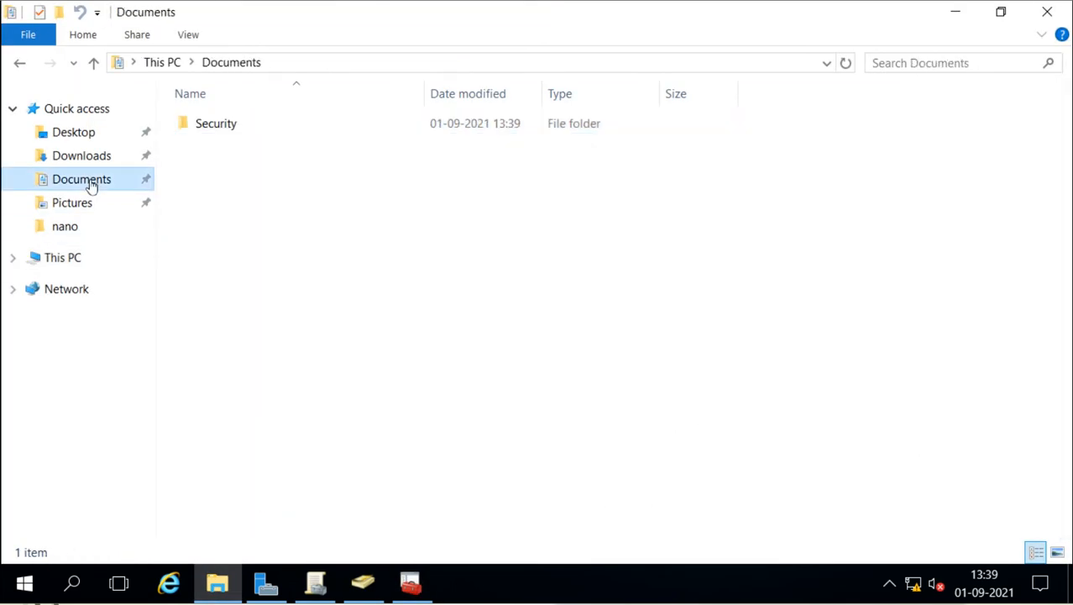
{"action": "double_click", "coordinate": [224, 126]}
{"action": "double_click", "coordinate": [223, 125]}
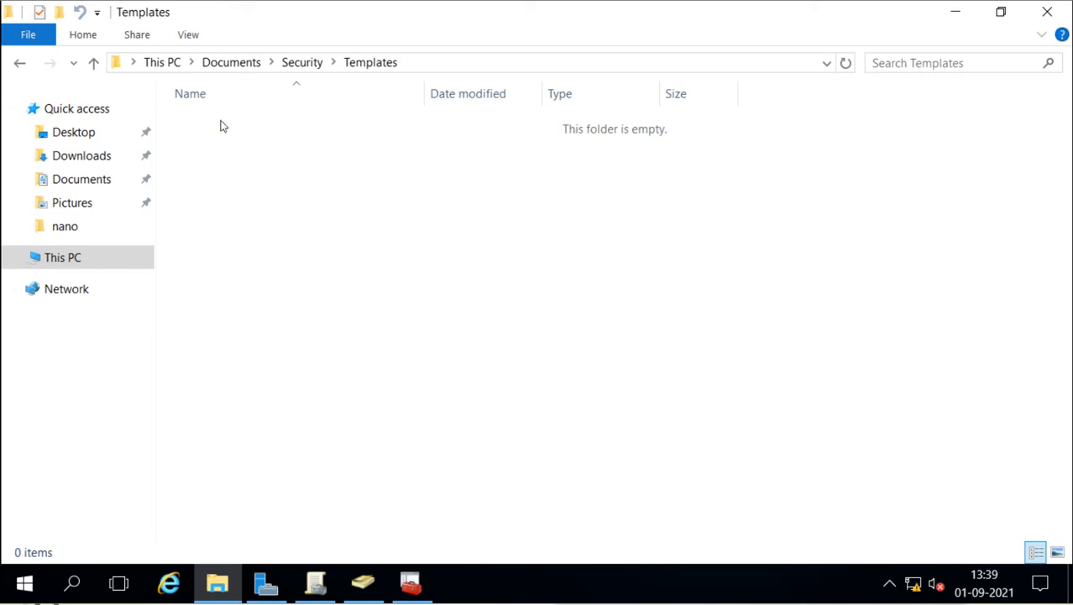
{"action": "left_click", "coordinate": [411, 581]}
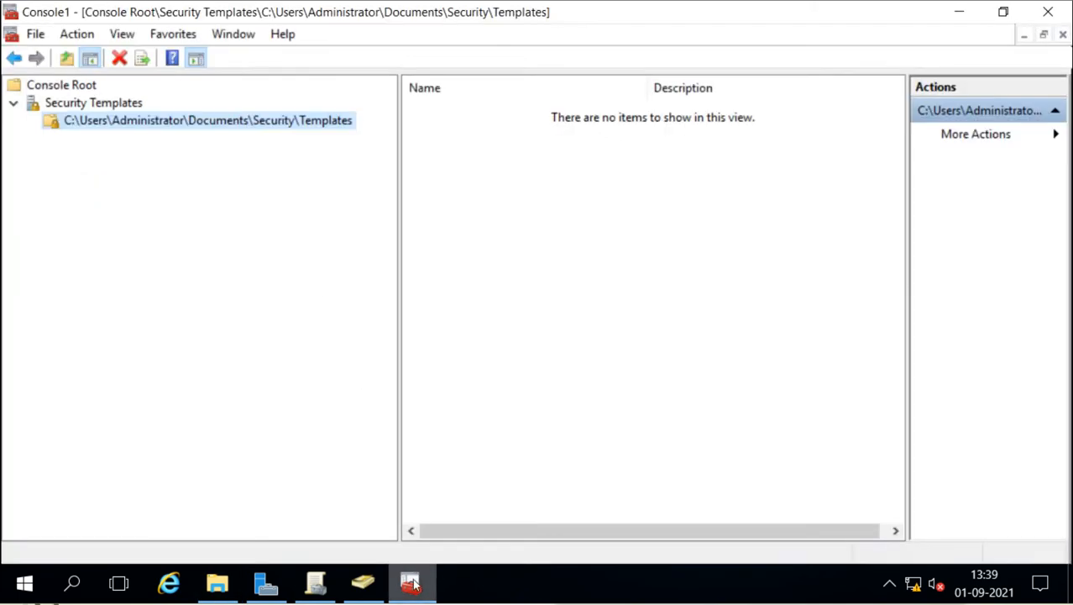
Step: Create a new security template named pune in the Templates folder
{"action": "right_click", "coordinate": [209, 123]}
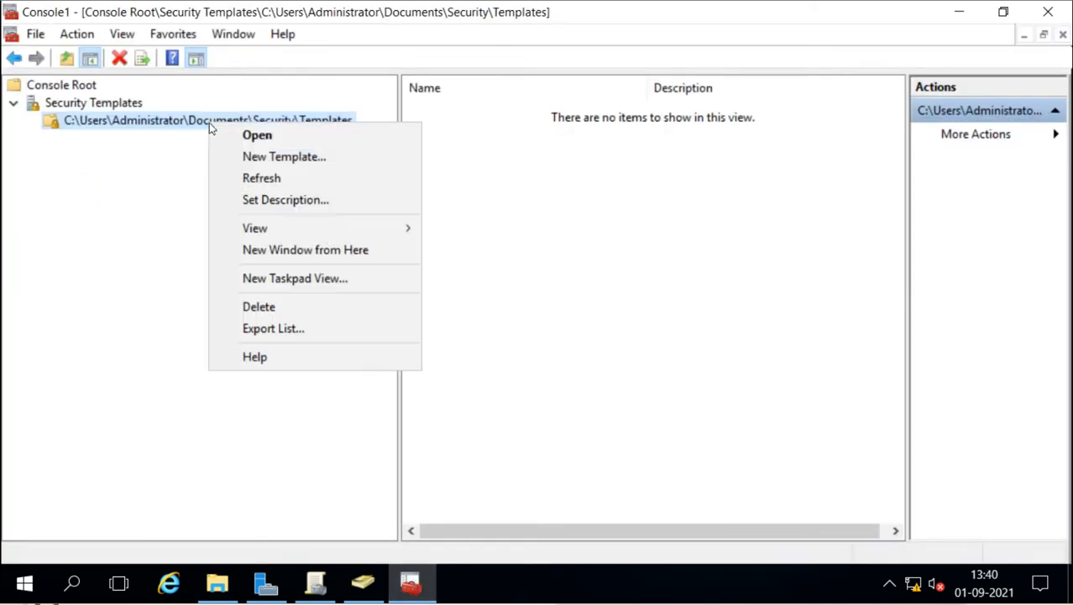
{"action": "left_click", "coordinate": [267, 159]}
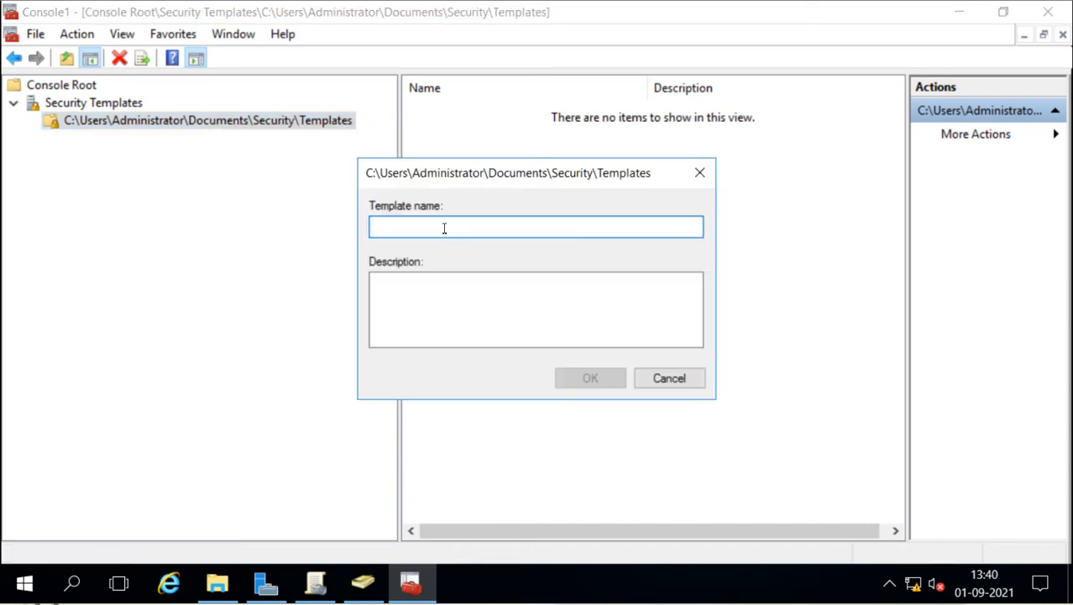
{"action": "type", "text": "pun"}
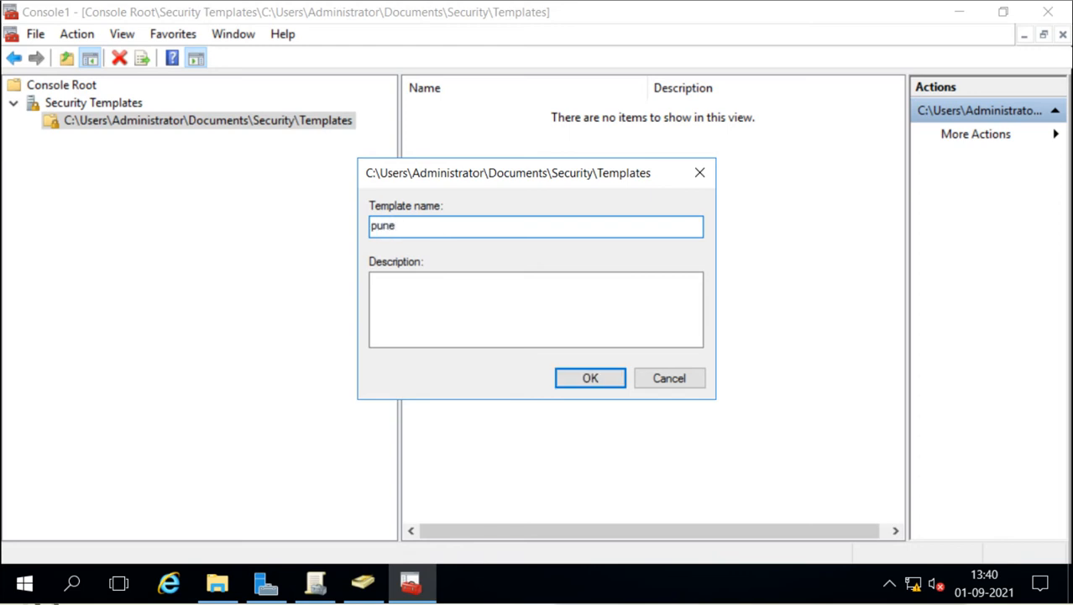
{"action": "type", "text": "e"}
{"action": "left_click", "coordinate": [591, 384]}
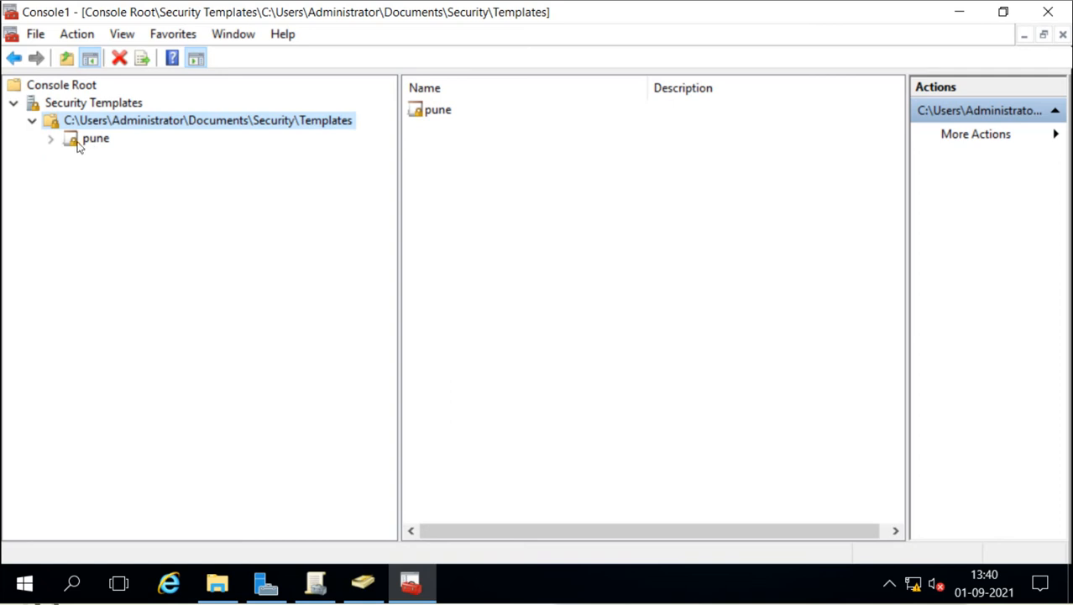
Step: Browse pune's Password, Account Lockout and Kerberos Policy settings under Account Policies
{"action": "left_click", "coordinate": [50, 139]}
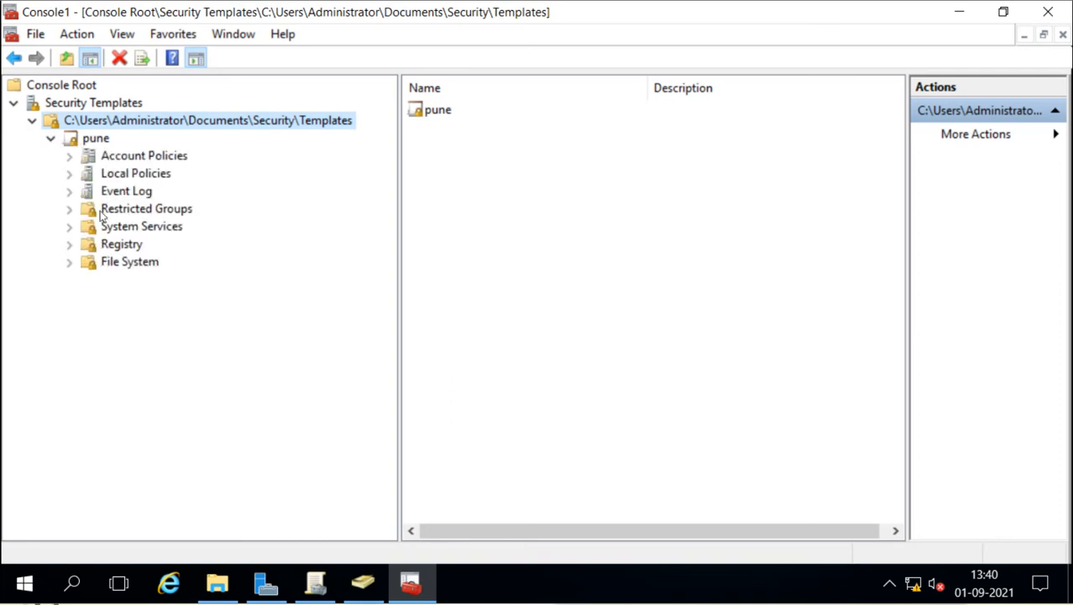
{"action": "left_click", "coordinate": [68, 156]}
{"action": "left_click", "coordinate": [115, 159]}
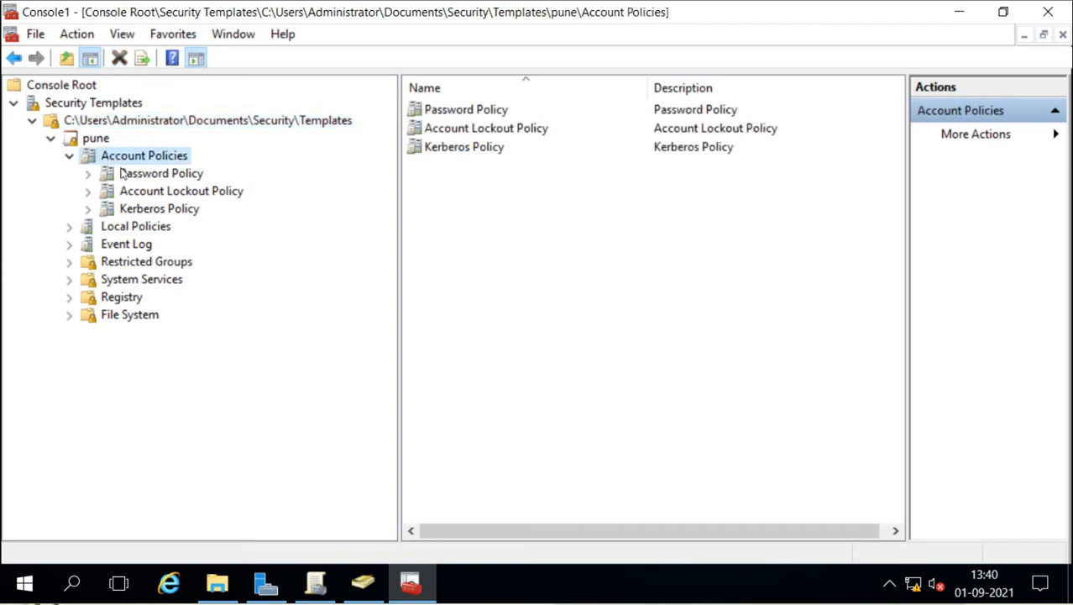
{"action": "left_click", "coordinate": [123, 174]}
{"action": "left_click", "coordinate": [126, 193]}
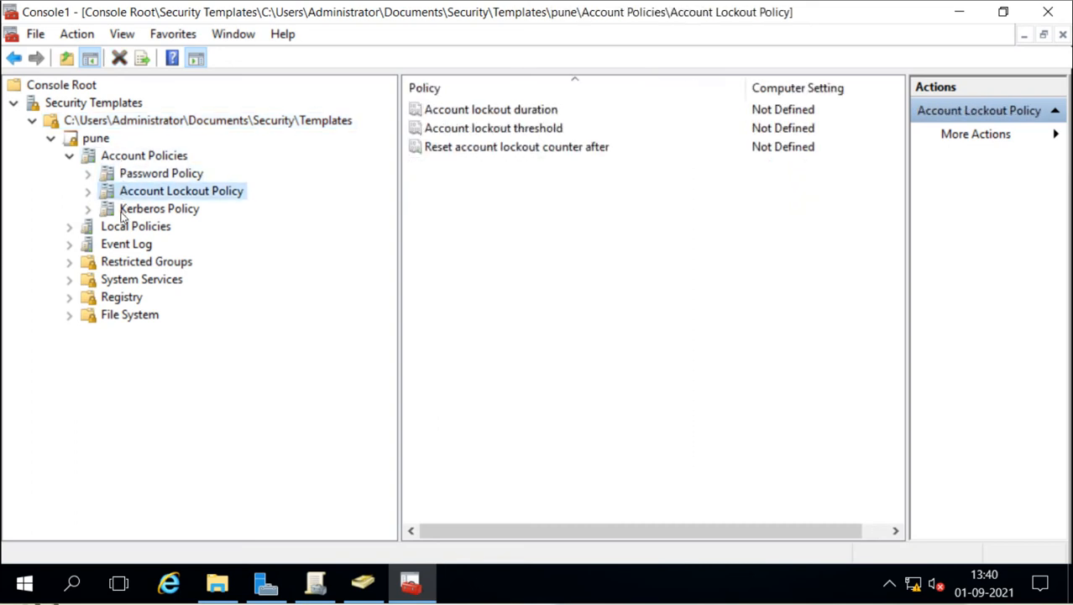
{"action": "left_click", "coordinate": [124, 212]}
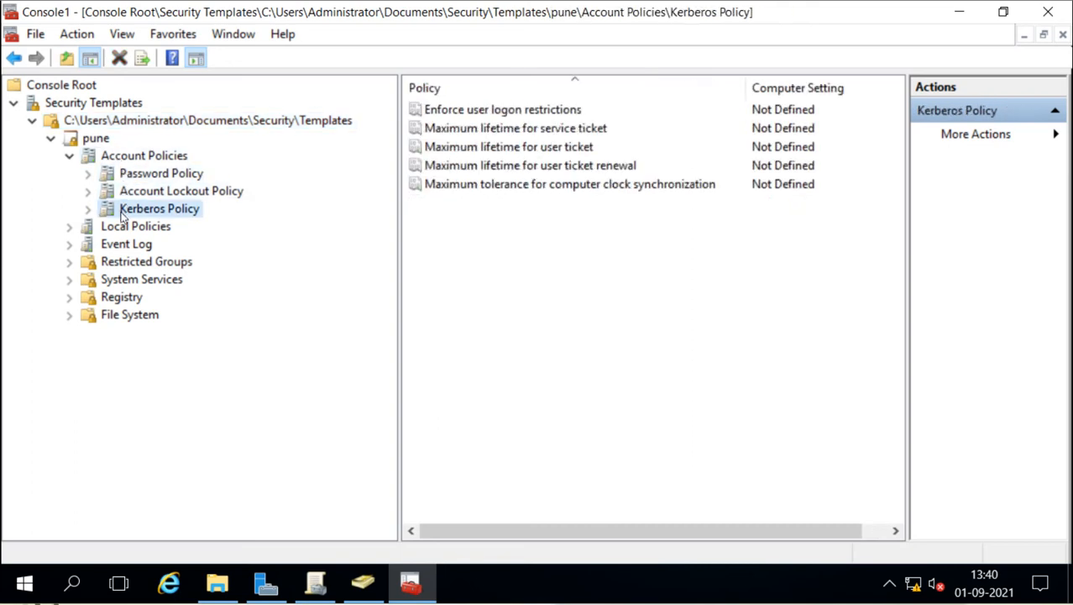
Step: Browse pune's Audit Policy, User Rights Assignment and Security Options, then return to Password Policy
{"action": "left_click", "coordinate": [69, 227]}
{"action": "left_click", "coordinate": [105, 246]}
{"action": "left_click", "coordinate": [110, 264]}
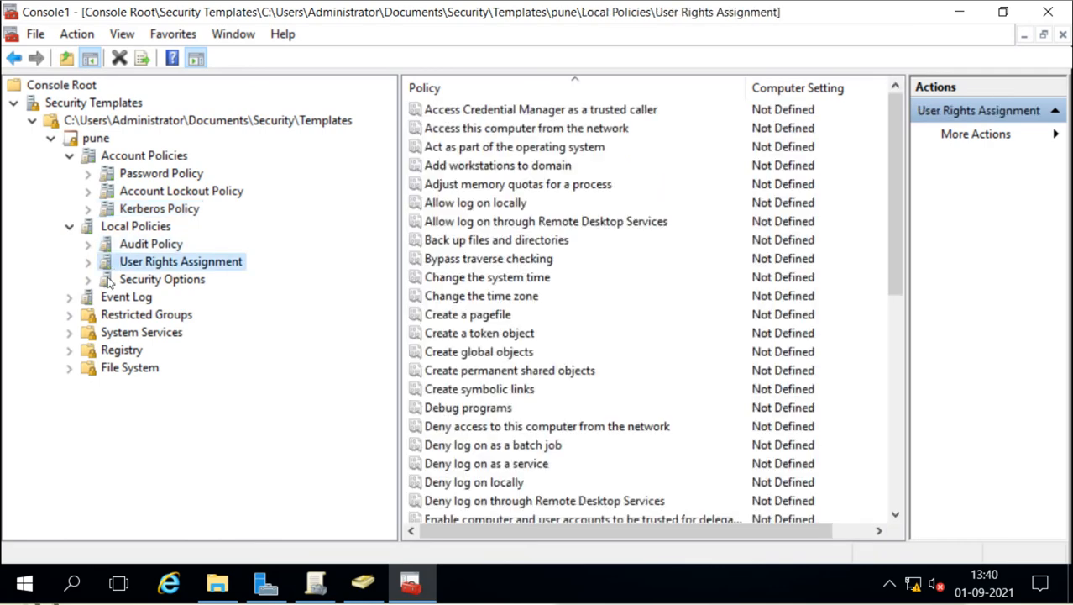
{"action": "left_click", "coordinate": [111, 282]}
{"action": "left_click", "coordinate": [70, 226]}
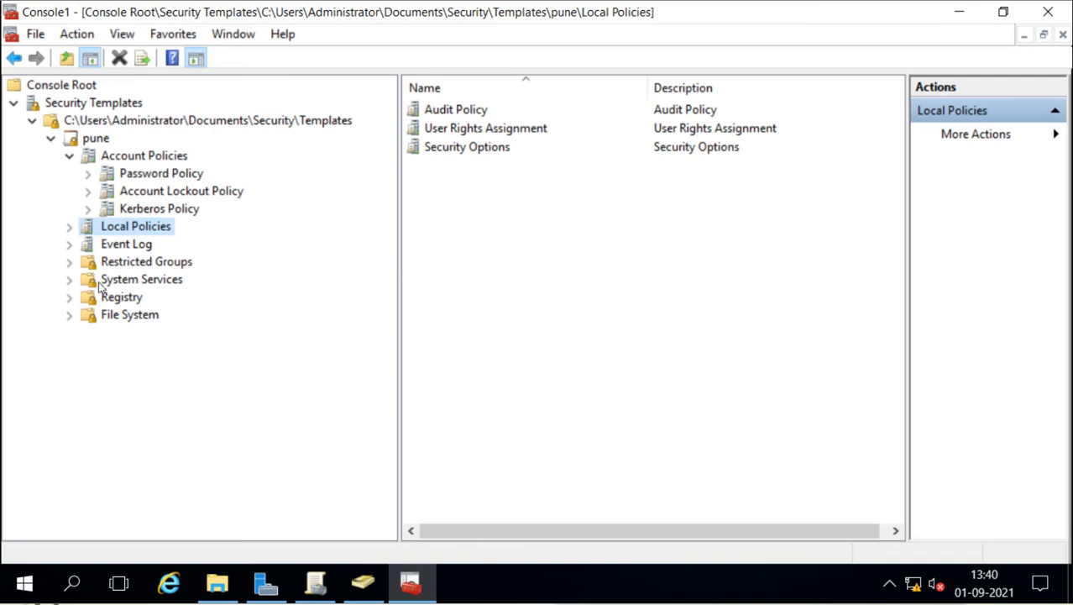
{"action": "left_click", "coordinate": [144, 177]}
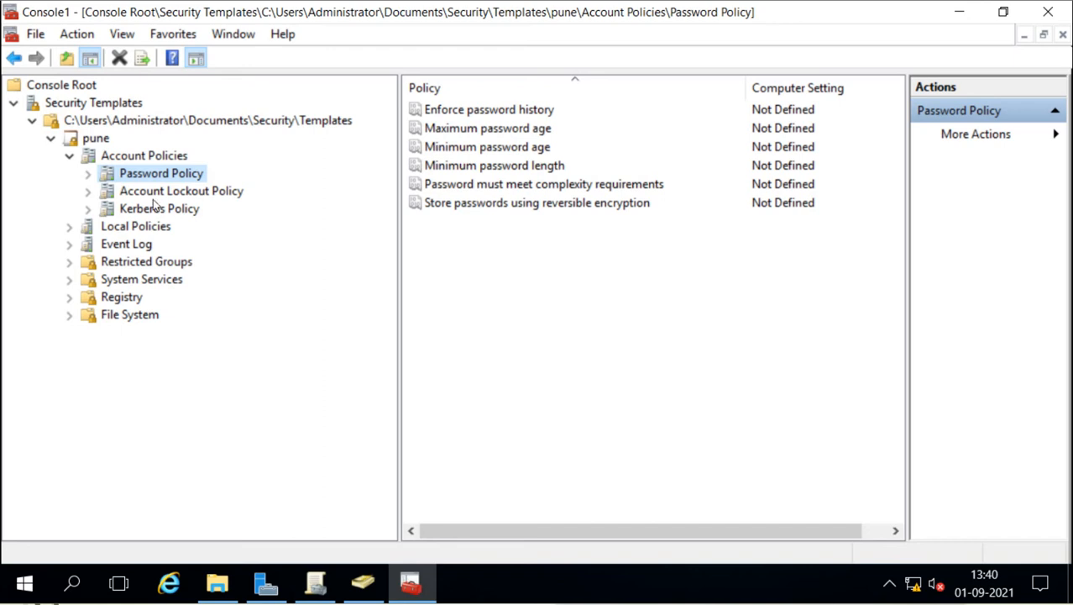
Step: Define the password complexity requirement in pune as Disabled
{"action": "left_click", "coordinate": [532, 185]}
{"action": "double_click", "coordinate": [532, 185]}
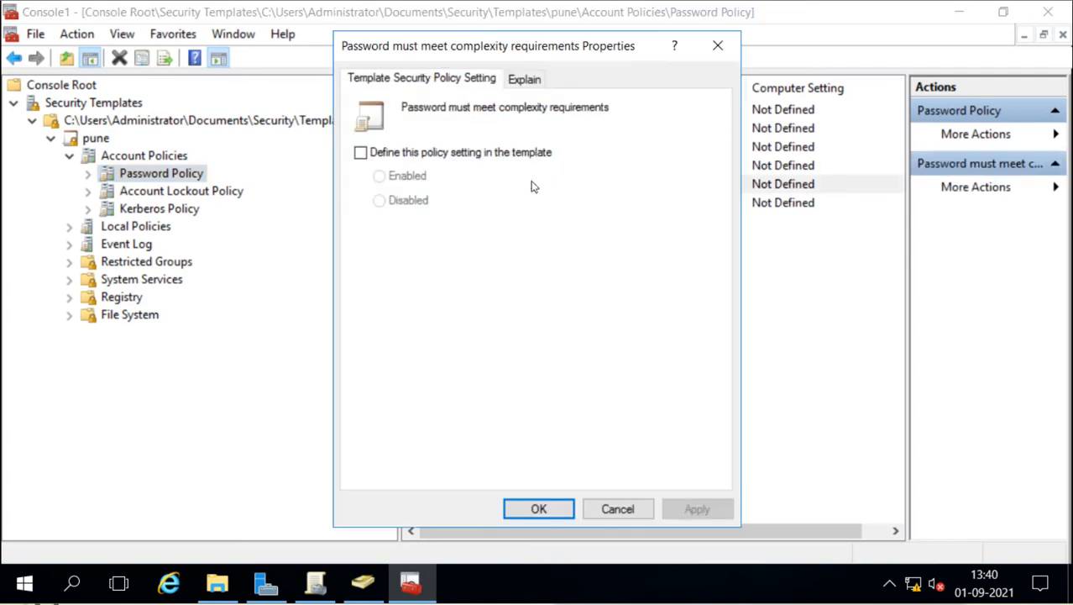
{"action": "left_click", "coordinate": [360, 152]}
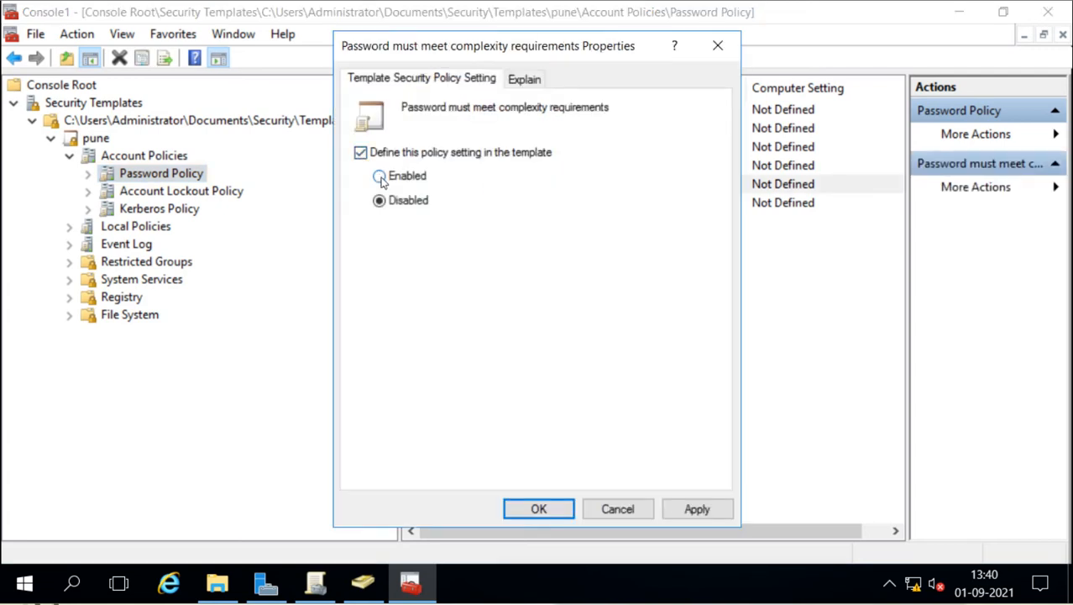
{"action": "left_click", "coordinate": [537, 509]}
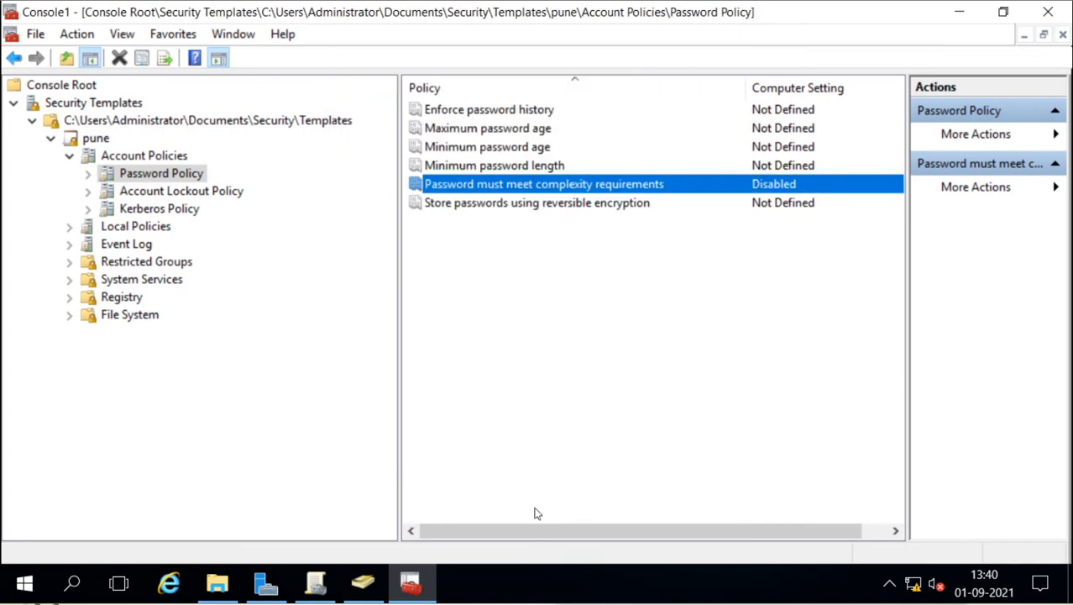
Step: Define pune's minimum password length as 0 characters
{"action": "double_click", "coordinate": [554, 168]}
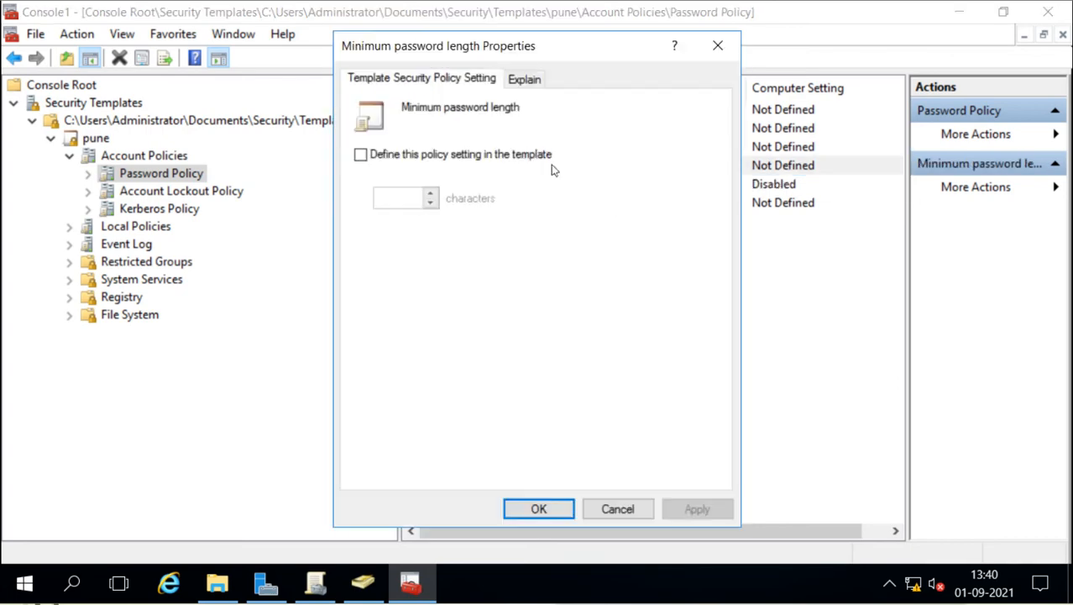
{"action": "left_click", "coordinate": [361, 154]}
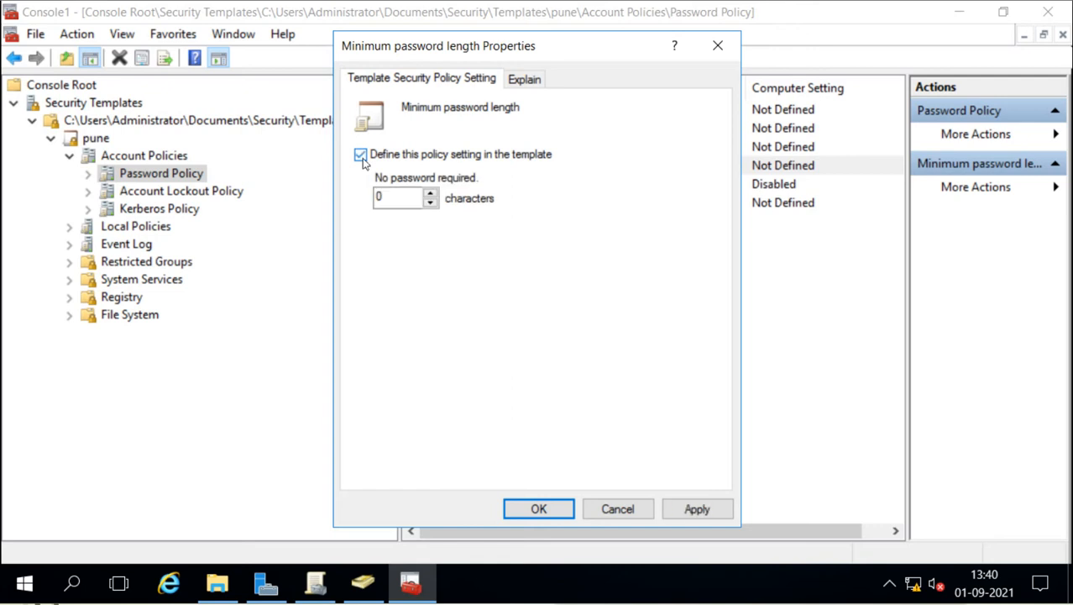
{"action": "left_click", "coordinate": [538, 509]}
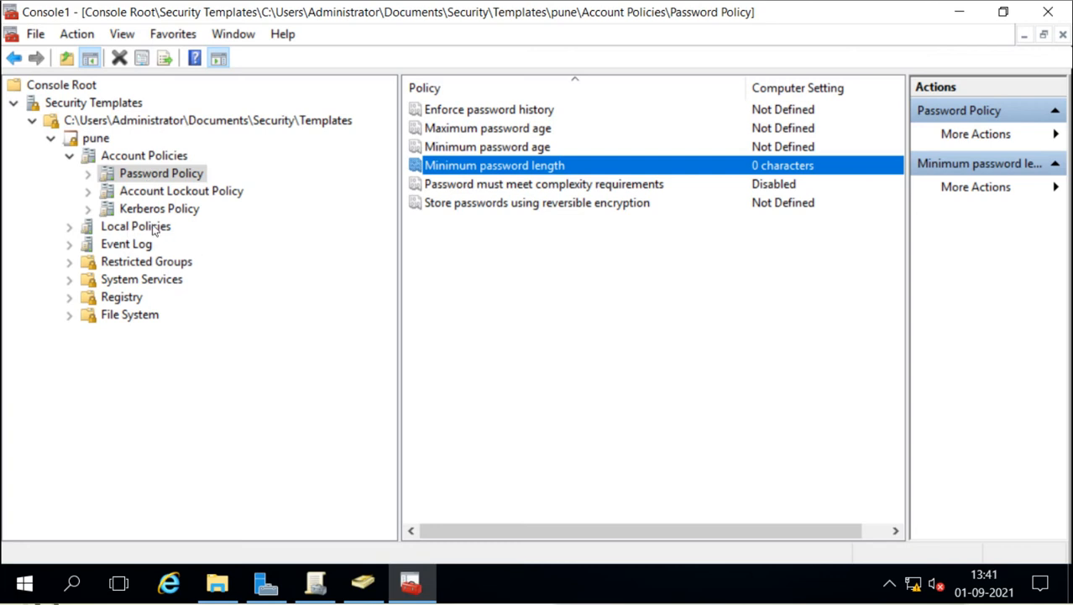
{"action": "left_click", "coordinate": [293, 257]}
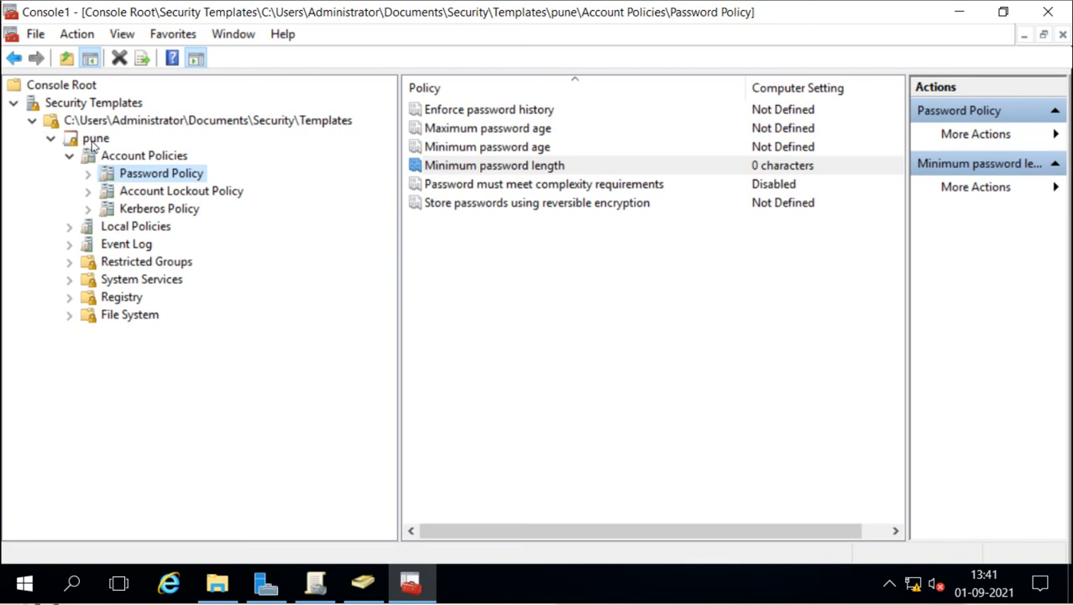
Step: Verify the pune template file in File Explorer, then view pune's Account Lockout and Kerberos Policy settings
{"action": "left_click", "coordinate": [216, 582]}
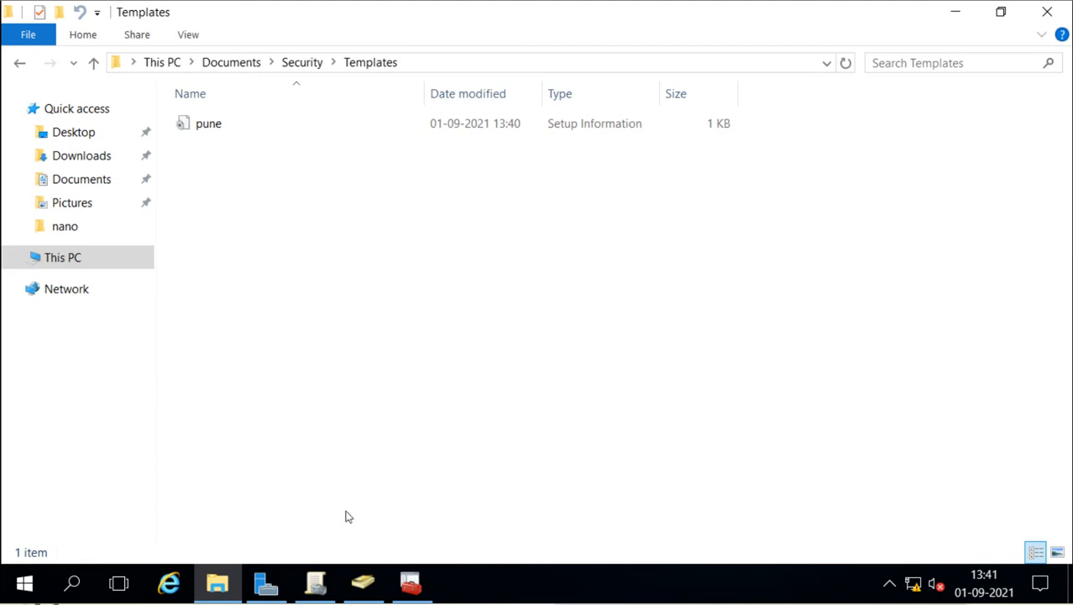
{"action": "left_click", "coordinate": [316, 583]}
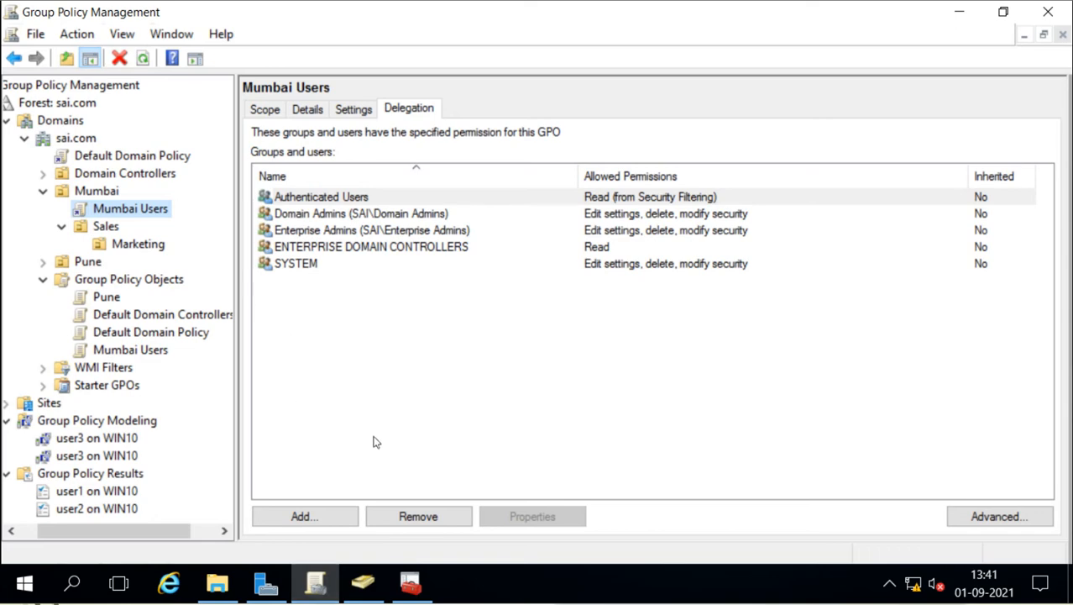
{"action": "left_click", "coordinate": [412, 582]}
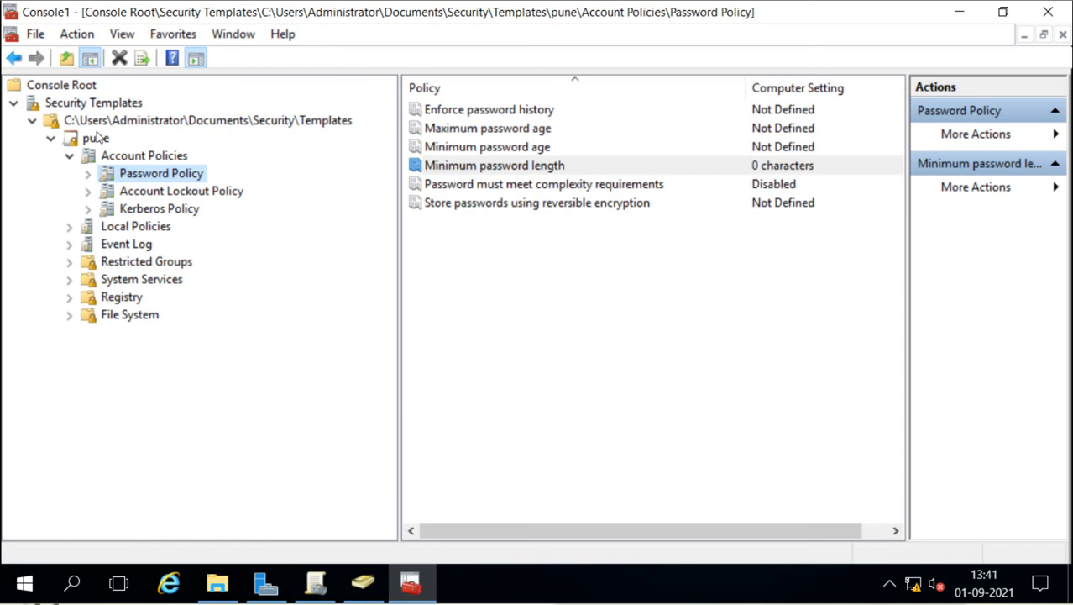
{"action": "left_click", "coordinate": [112, 191]}
{"action": "left_click", "coordinate": [124, 214]}
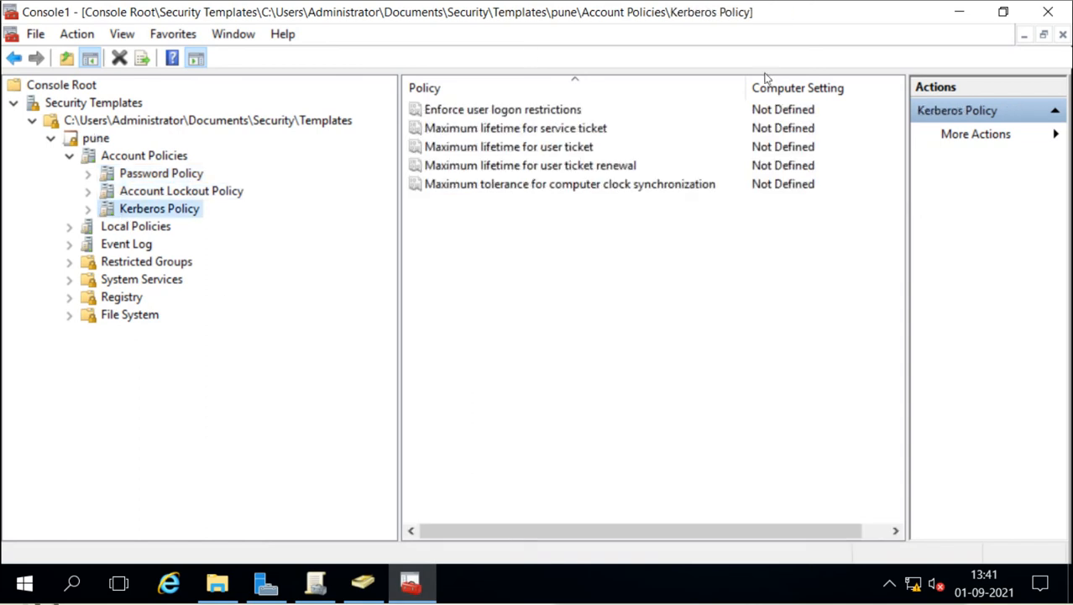
Step: Close Console1 without saving console settings, save pune.inf, and start a new empty console
{"action": "left_click", "coordinate": [1062, 35]}
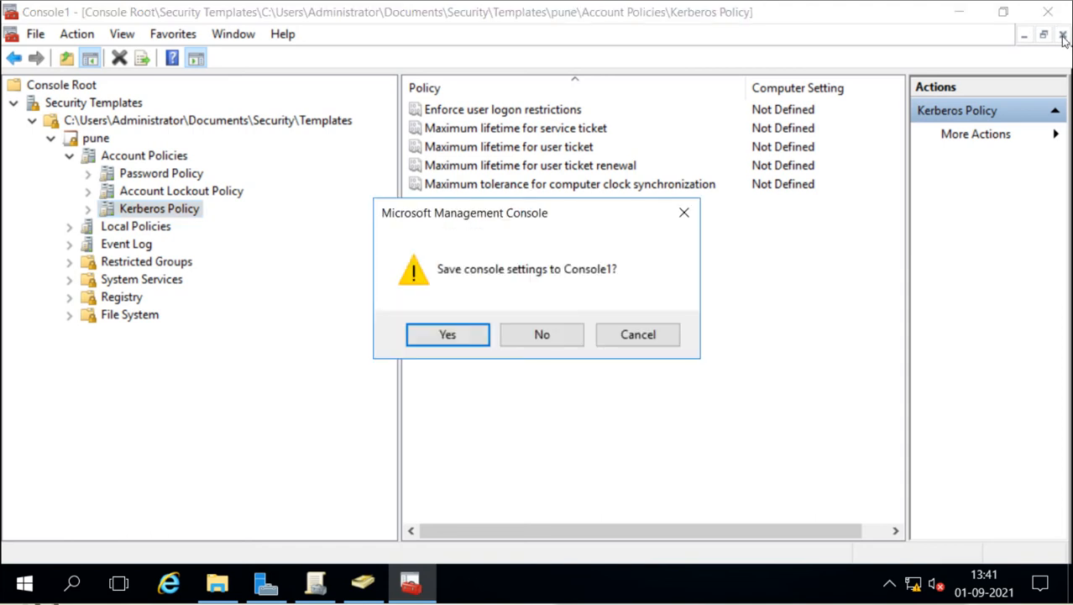
{"action": "left_click", "coordinate": [541, 334]}
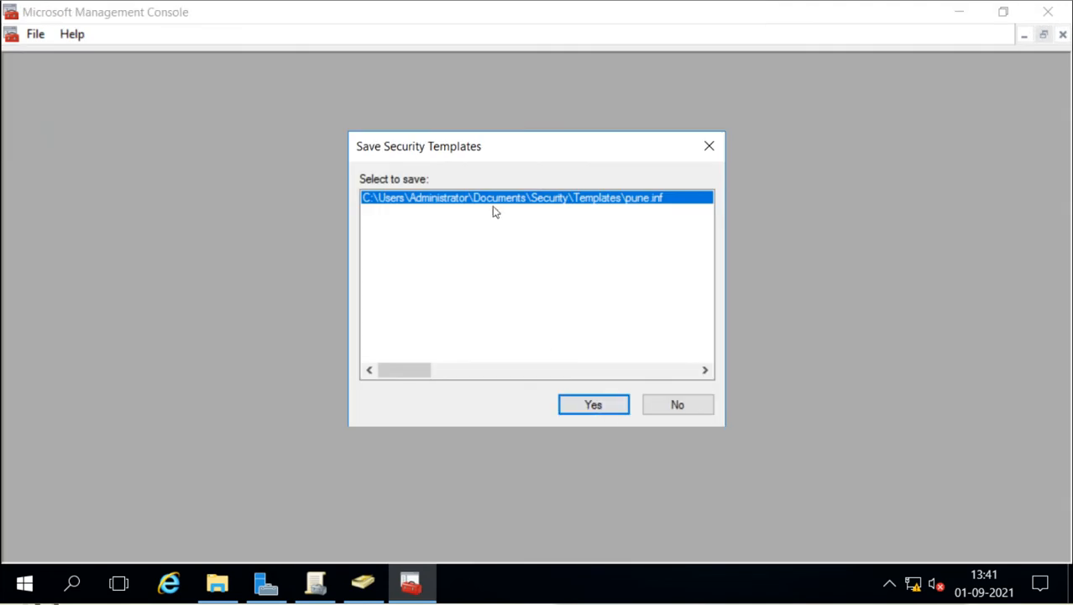
{"action": "left_click", "coordinate": [586, 410]}
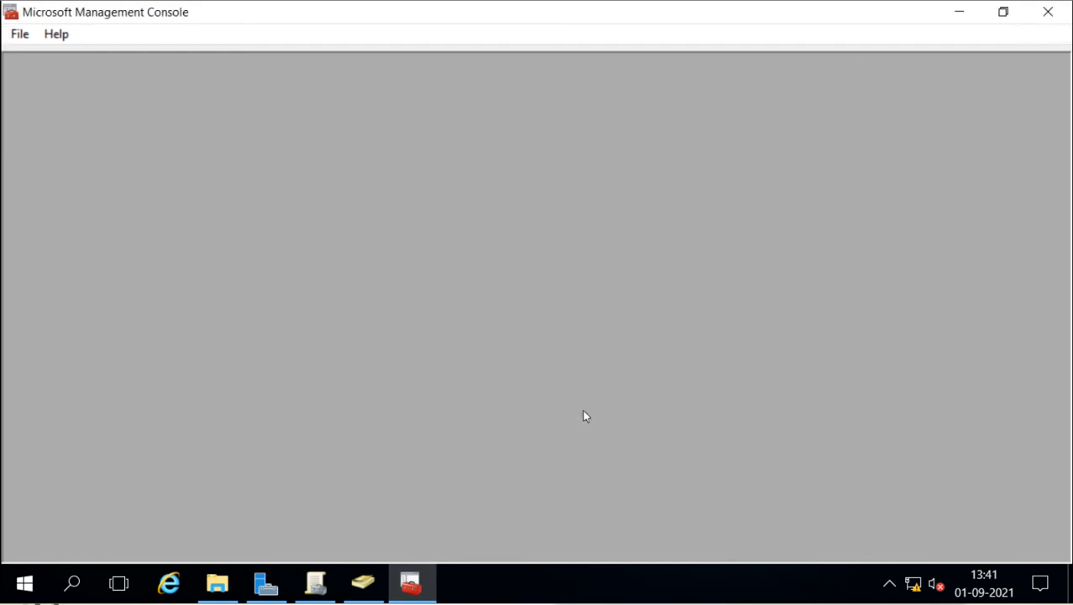
{"action": "left_click", "coordinate": [19, 35]}
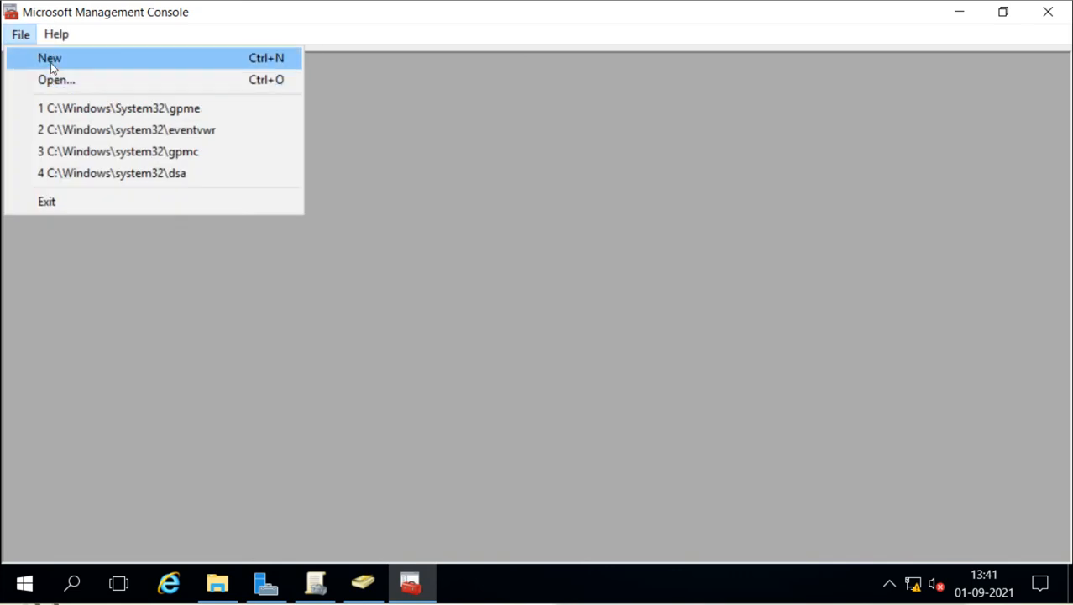
{"action": "left_click", "coordinate": [50, 59]}
Step: Add the Security Configuration and Analysis snap-in to the new console
{"action": "left_click", "coordinate": [34, 34]}
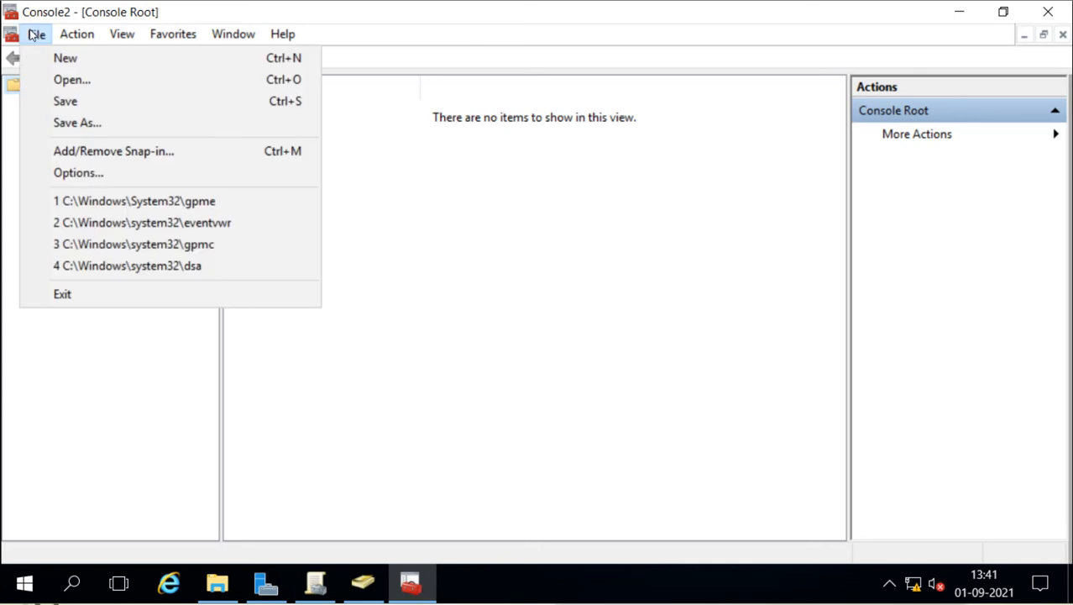
{"action": "left_click", "coordinate": [69, 154]}
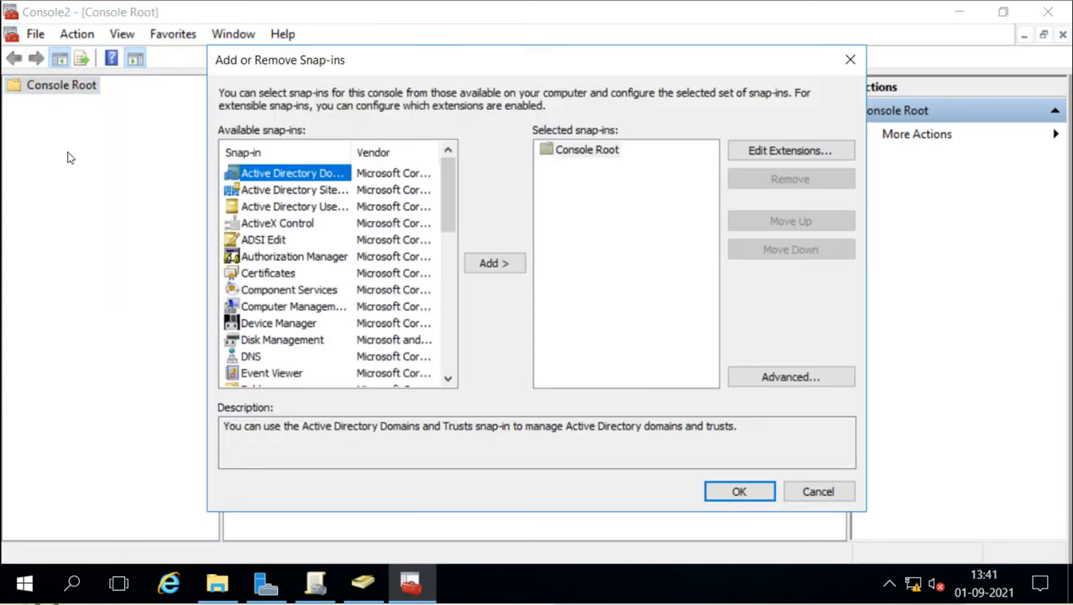
{"action": "left_click_drag", "start_coordinate": [450, 223], "coordinate": [451, 325]}
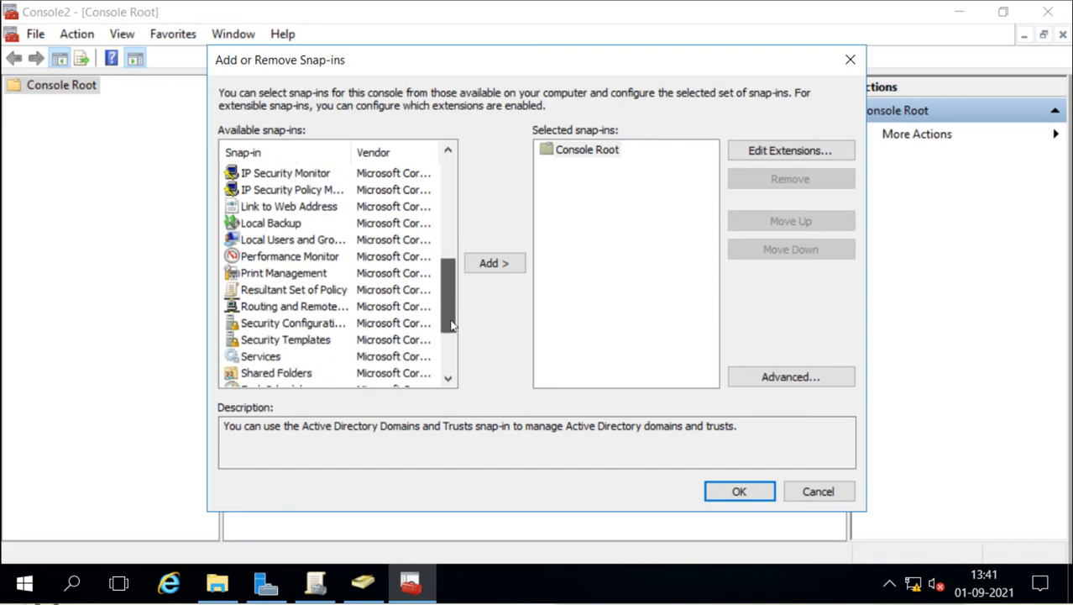
{"action": "left_click", "coordinate": [304, 326]}
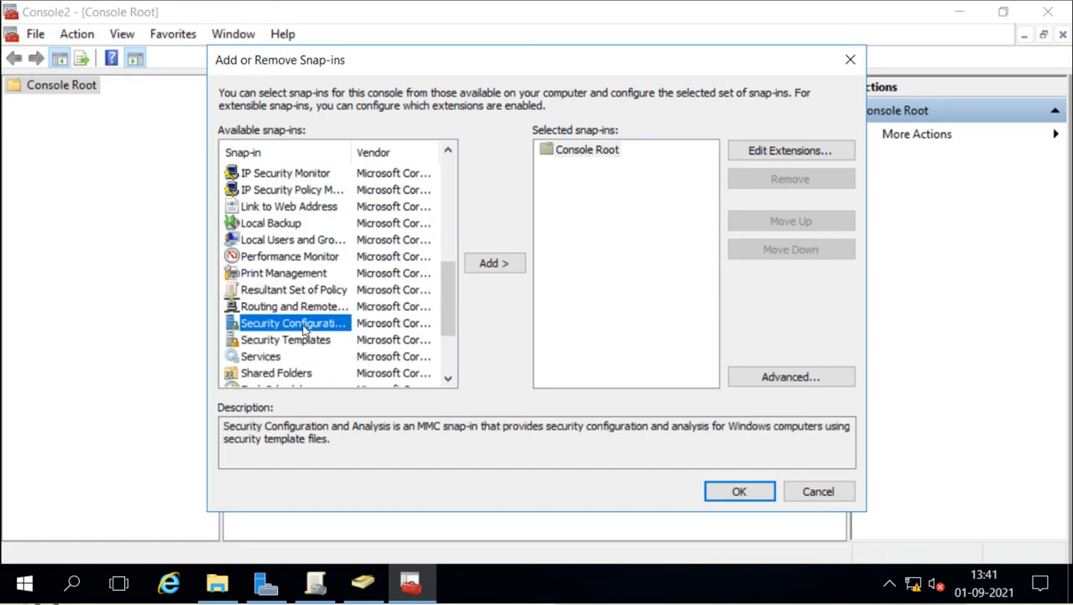
{"action": "left_click", "coordinate": [489, 265]}
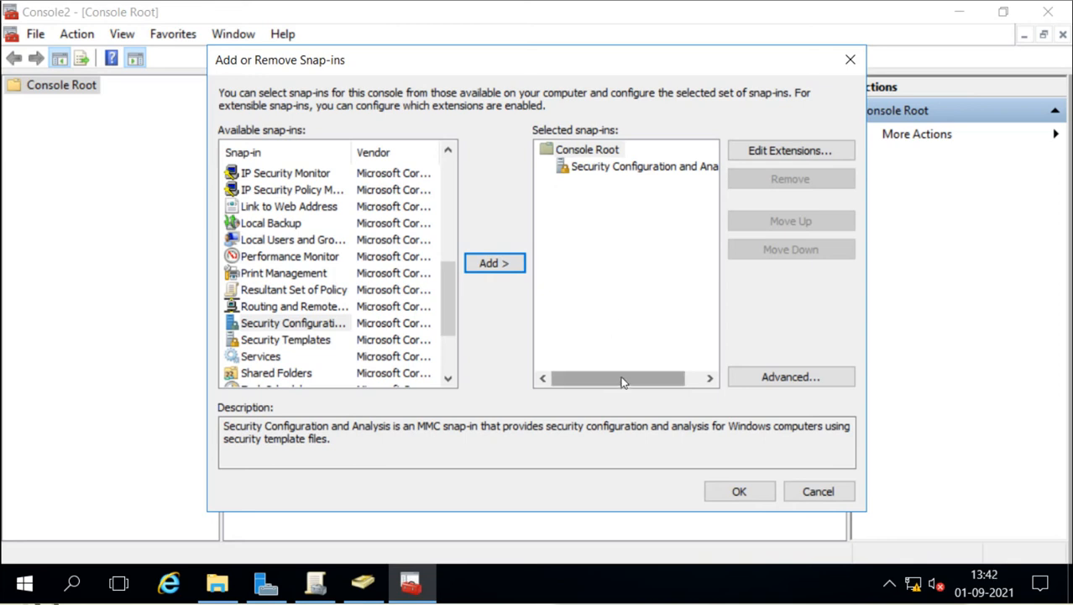
{"action": "left_click_drag", "start_coordinate": [622, 382], "coordinate": [647, 380]}
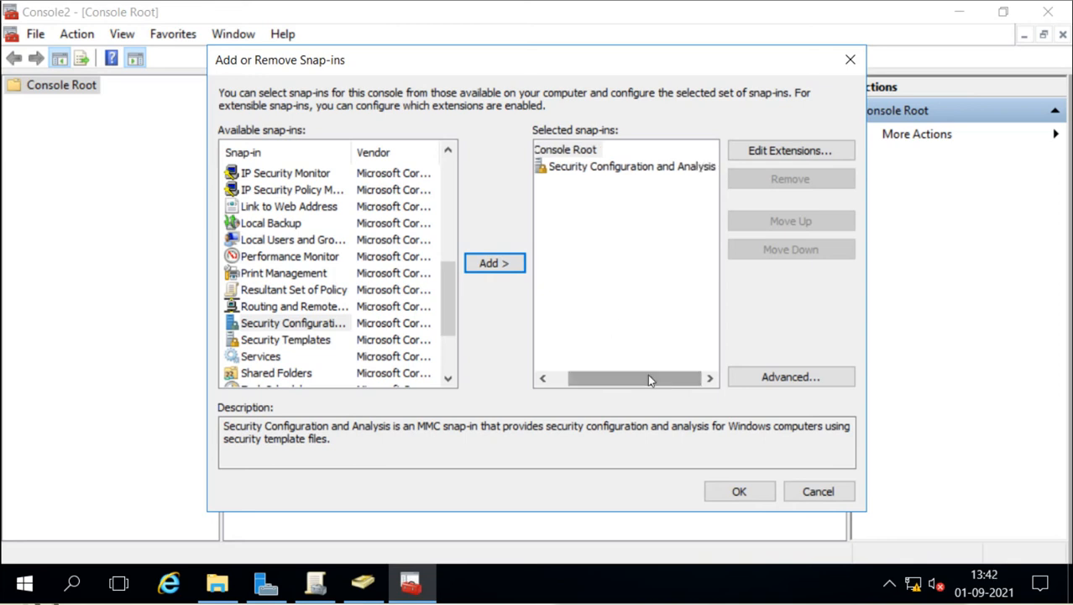
{"action": "left_click", "coordinate": [730, 491]}
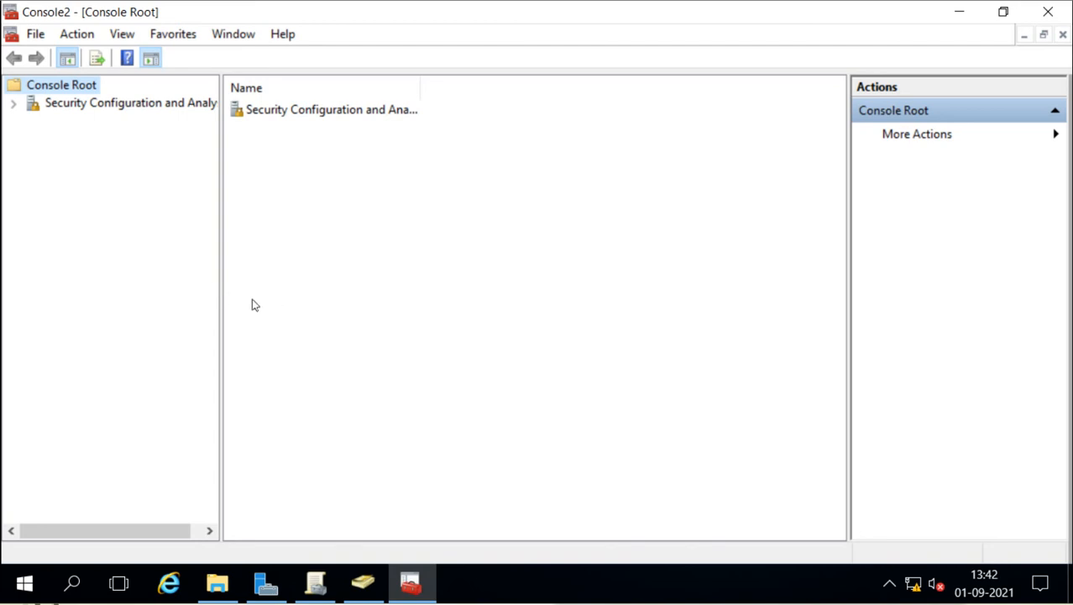
Step: Widen the tree pane and open the Open Database prompt for Security Configuration and Analysis
{"action": "left_click_drag", "start_coordinate": [219, 305], "coordinate": [302, 308]}
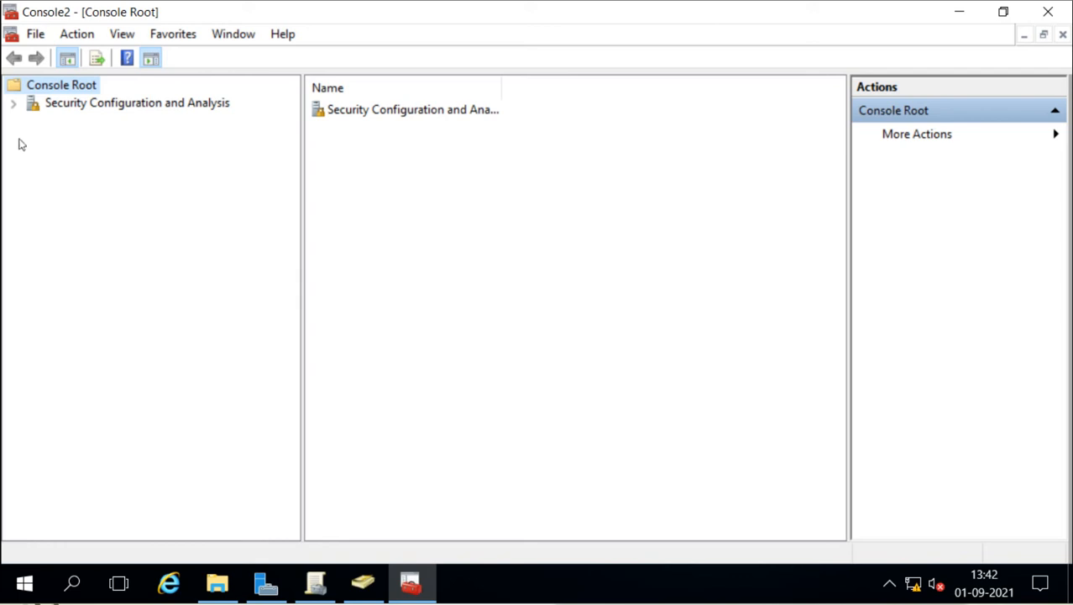
{"action": "left_click", "coordinate": [13, 103]}
{"action": "left_click", "coordinate": [80, 105]}
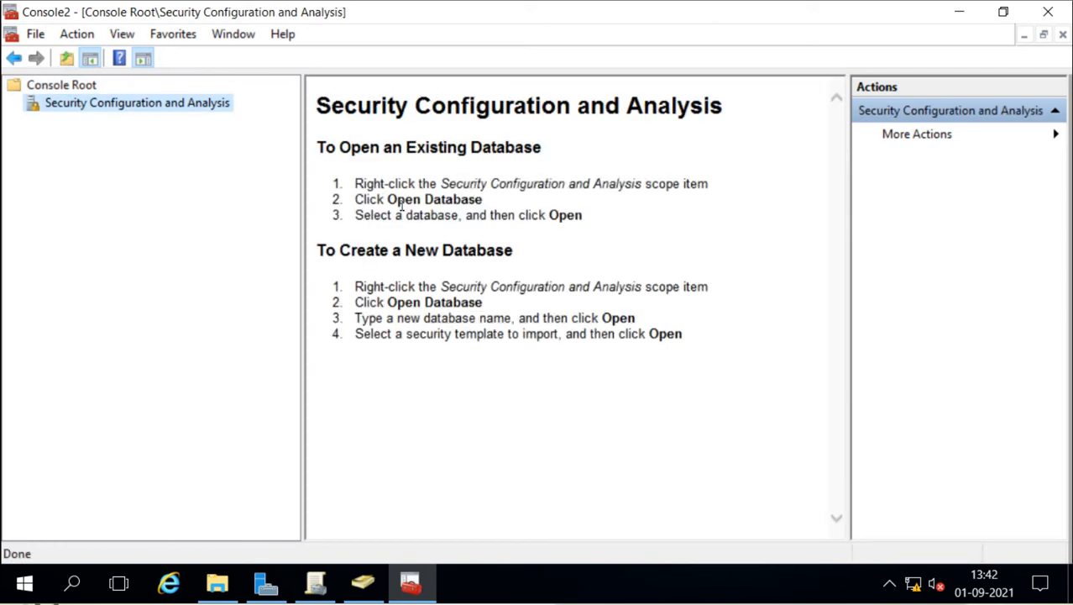
{"action": "right_click", "coordinate": [84, 108]}
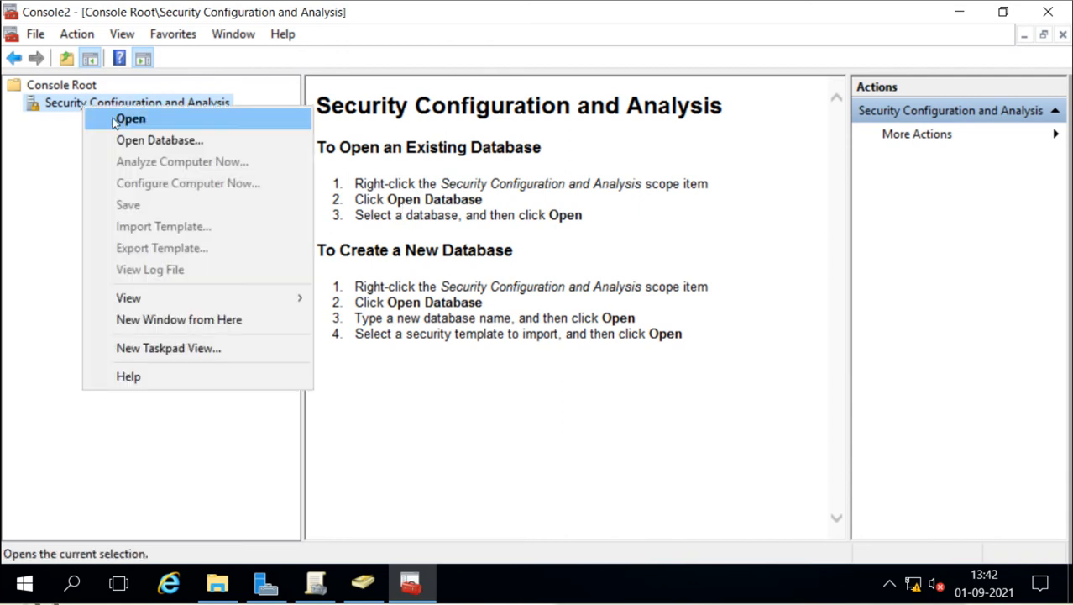
{"action": "left_click", "coordinate": [137, 142]}
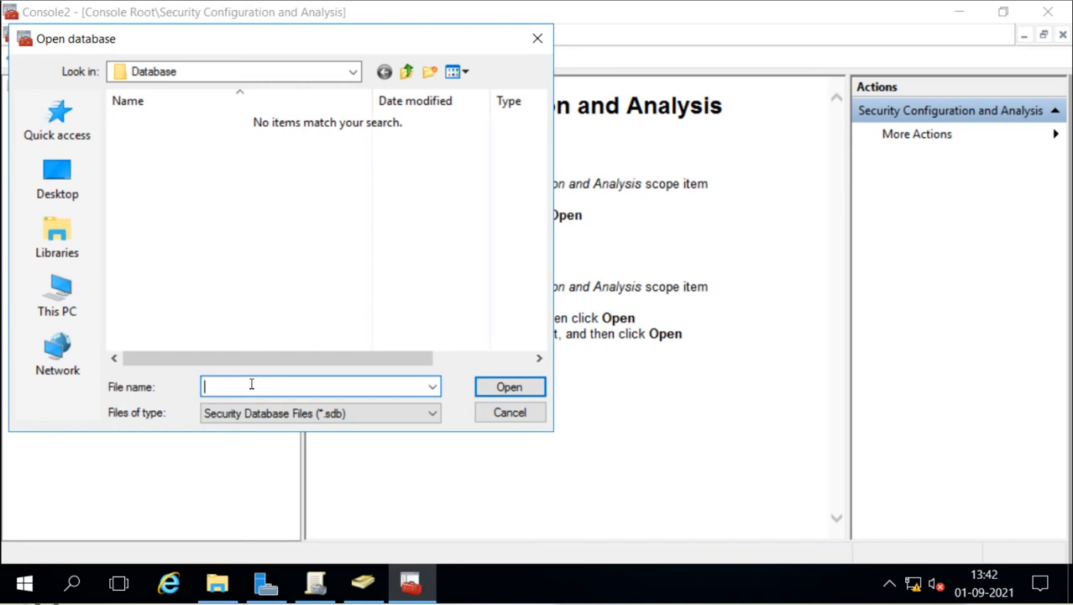
Step: Create a new database named 'test' and import the 'pune' security template into it
{"action": "type", "text": "test"}
{"action": "left_click", "coordinate": [500, 384]}
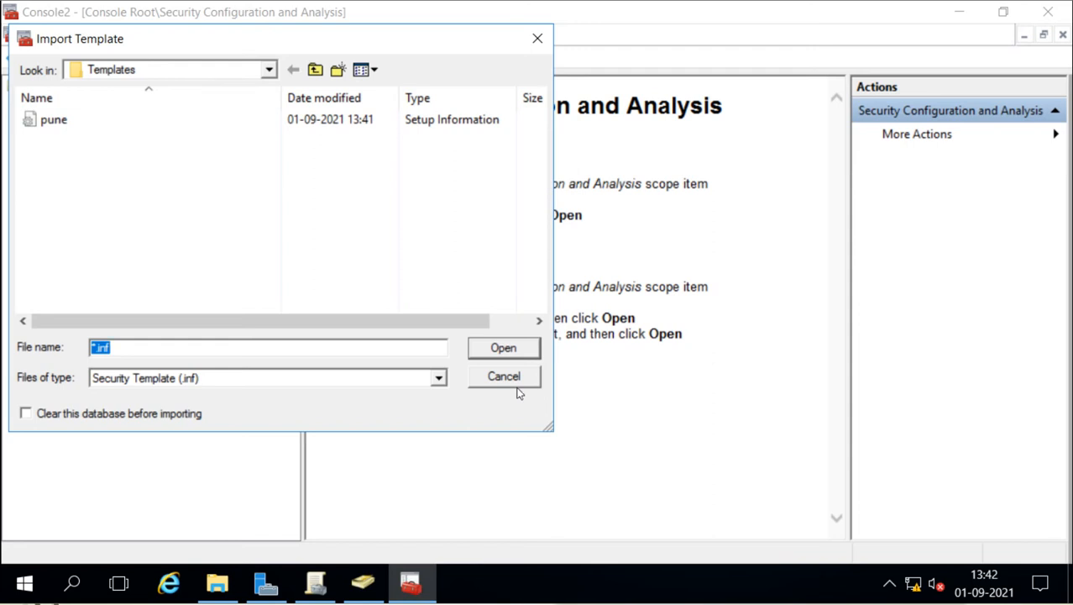
{"action": "left_click", "coordinate": [48, 123]}
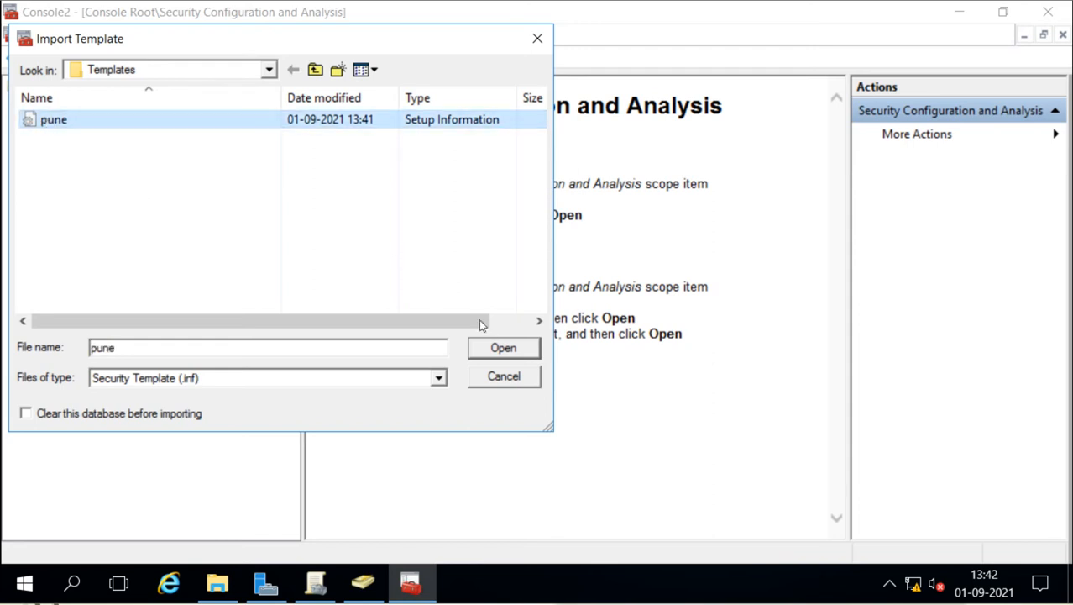
{"action": "left_click", "coordinate": [500, 348]}
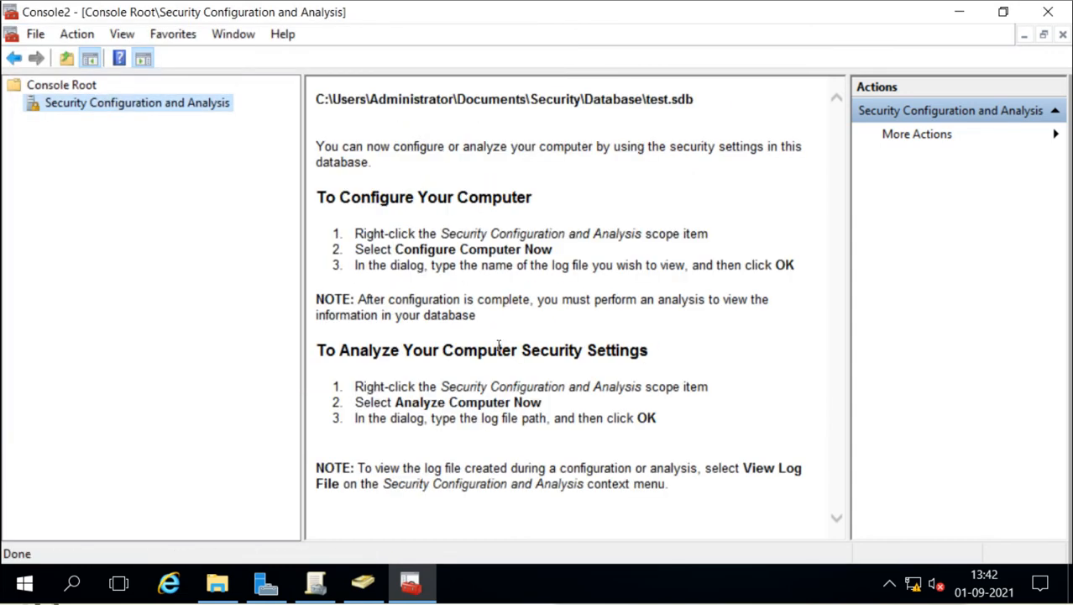
Step: Run Analyze Computer Now against test.sdb, keeping the default test.log log path
{"action": "right_click", "coordinate": [120, 113]}
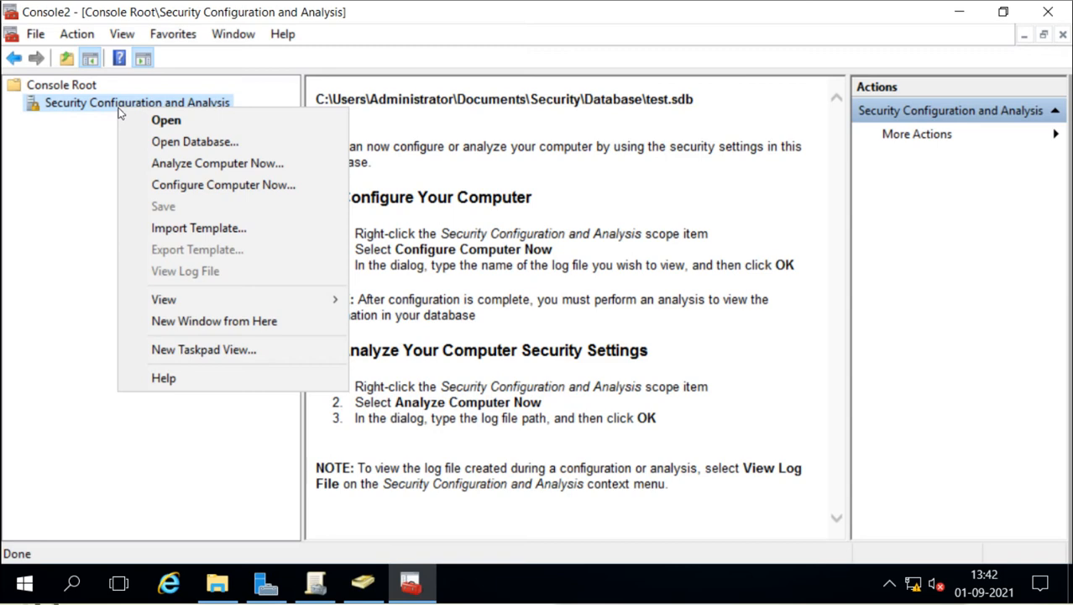
{"action": "left_click", "coordinate": [204, 166]}
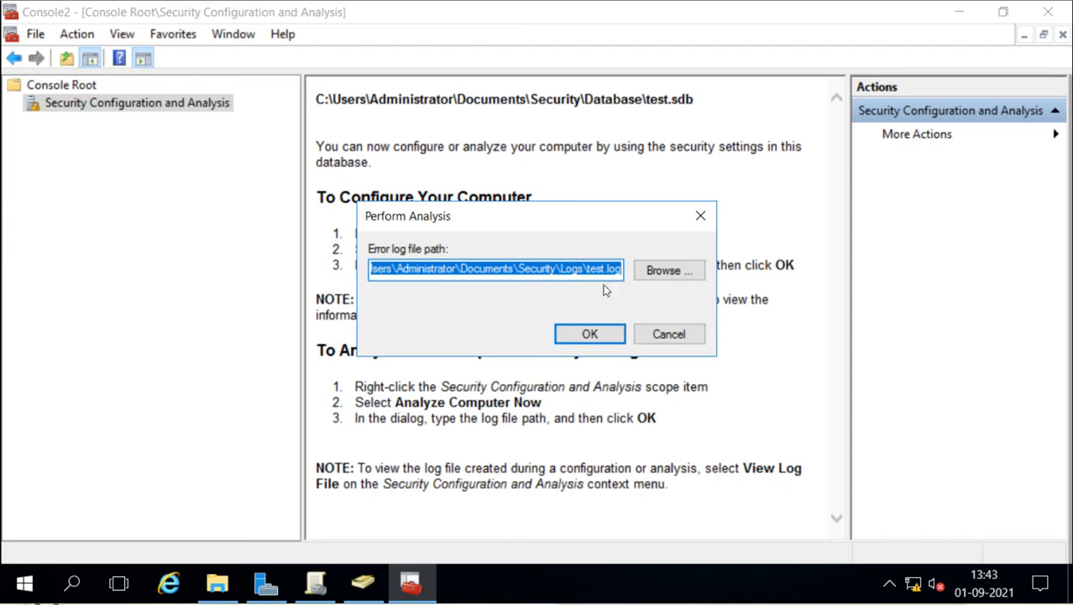
{"action": "left_click", "coordinate": [589, 334]}
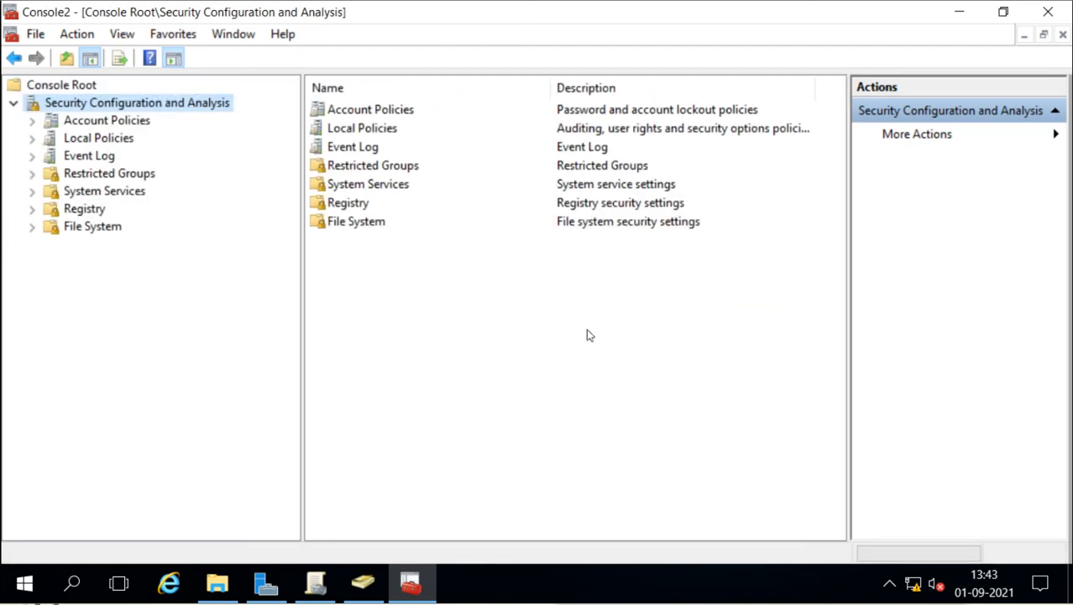
Step: Open the Password Policy analysis results and review each policy's database versus computer setting
{"action": "left_click", "coordinate": [33, 122]}
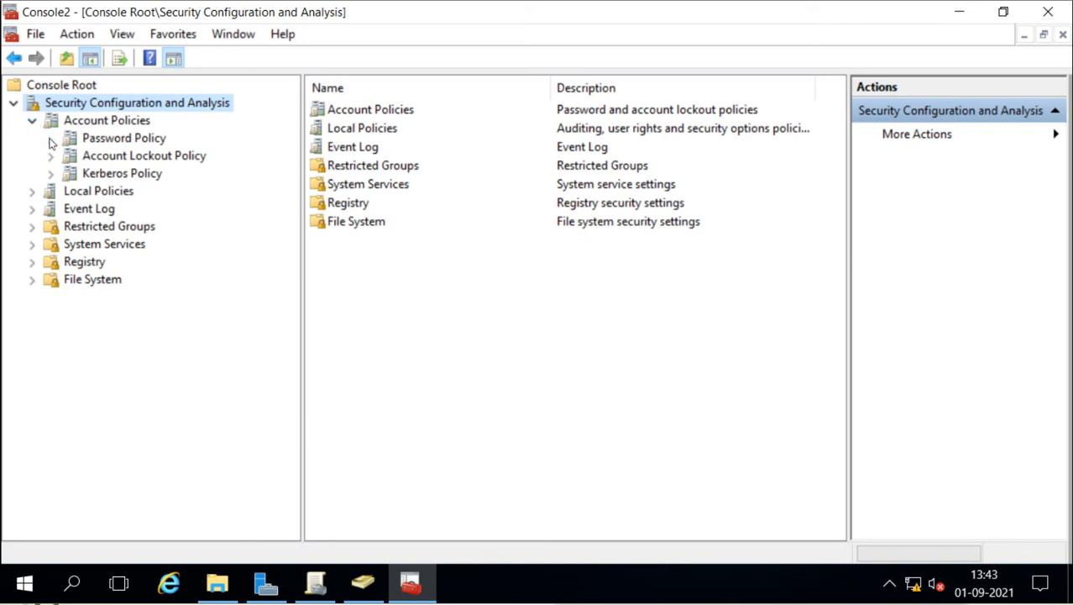
{"action": "left_click", "coordinate": [86, 141]}
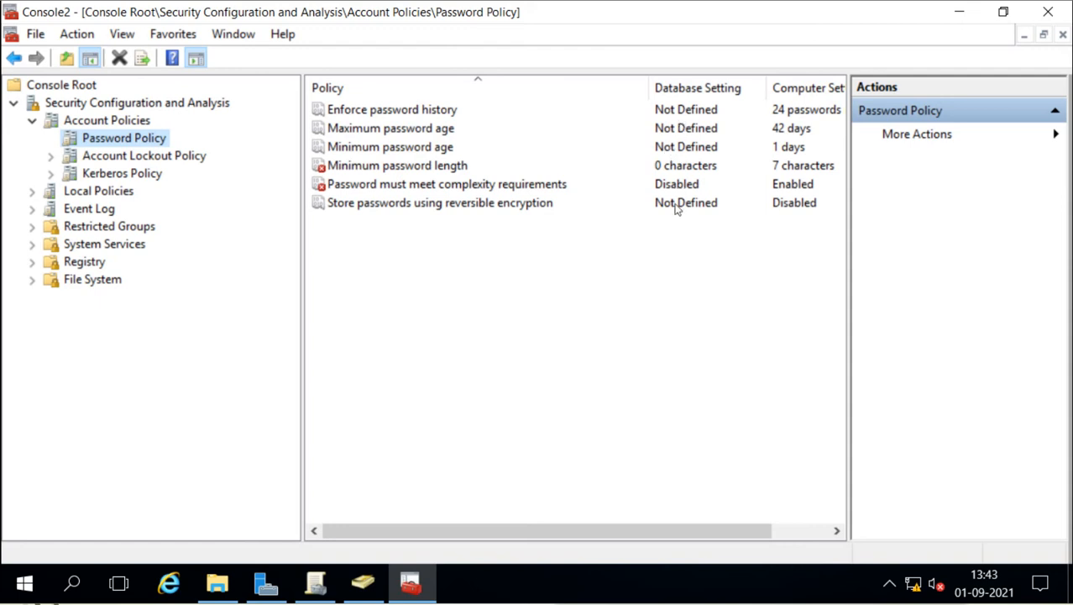
{"action": "left_click", "coordinate": [680, 113]}
{"action": "left_click", "coordinate": [682, 130]}
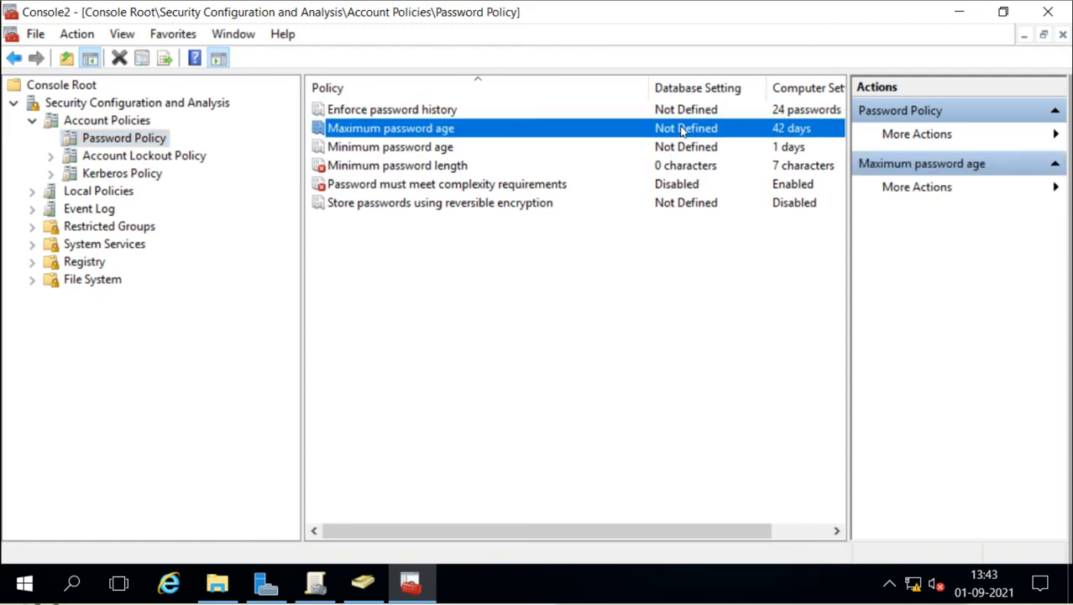
{"action": "left_click", "coordinate": [682, 147]}
{"action": "left_click", "coordinate": [682, 166]}
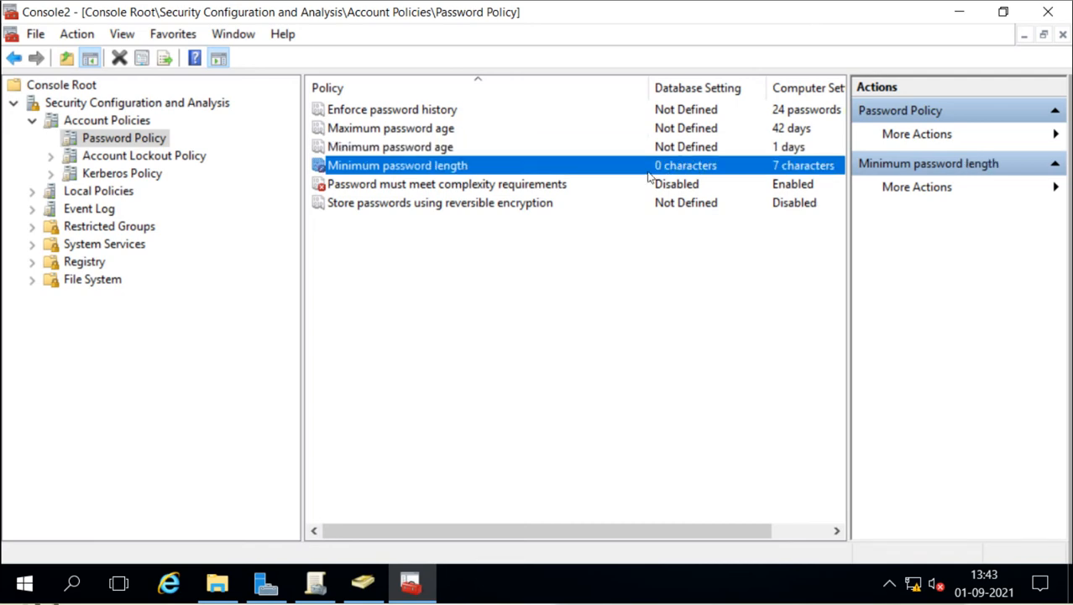
{"action": "left_click", "coordinate": [326, 188]}
{"action": "left_click", "coordinate": [322, 172]}
{"action": "left_click", "coordinate": [672, 186]}
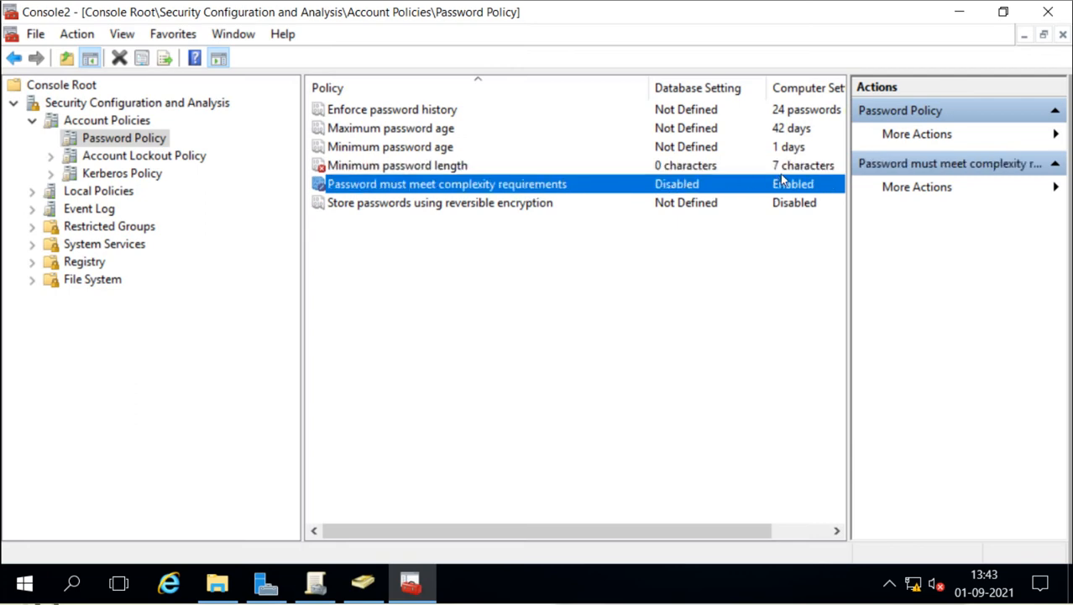
Step: Widen the list to compare minimum password length (0 vs 7) and complexity (Disabled vs Enabled)
{"action": "left_click_drag", "start_coordinate": [846, 165], "coordinate": [878, 166]}
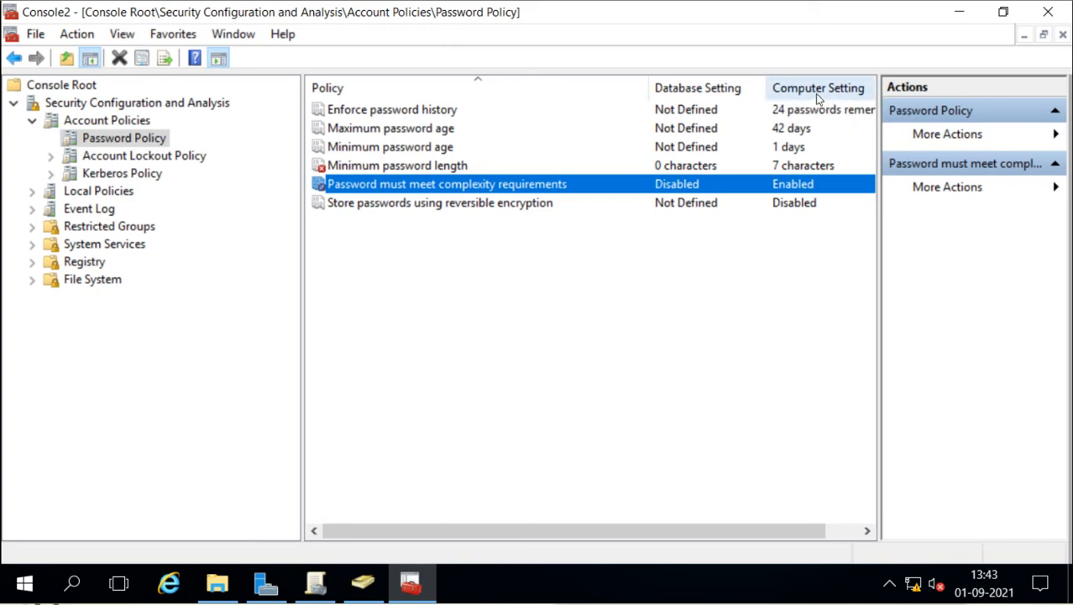
{"action": "left_click", "coordinate": [789, 166]}
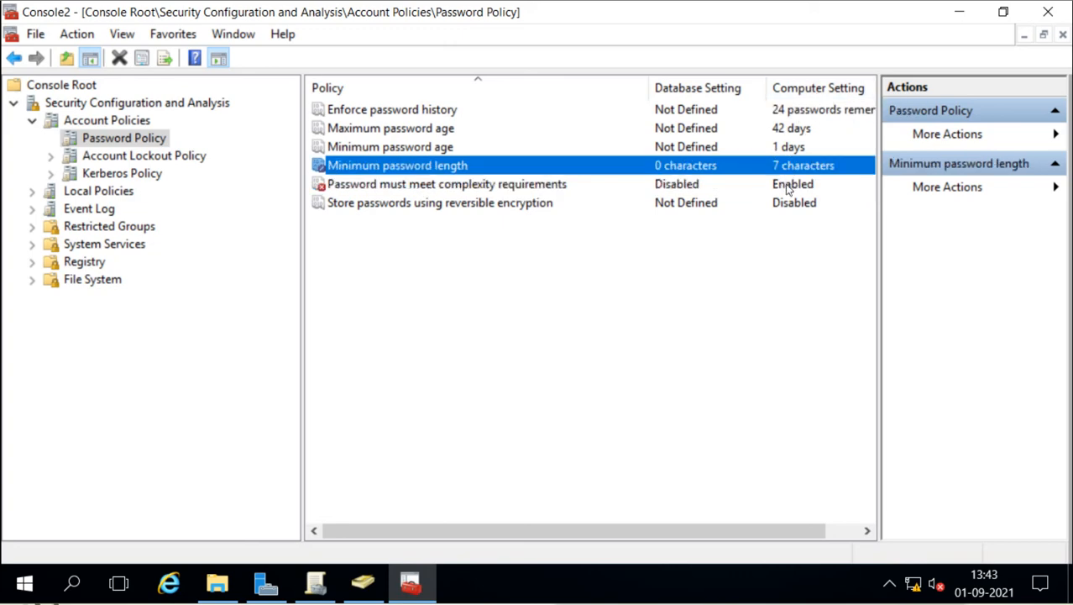
{"action": "left_click", "coordinate": [789, 189]}
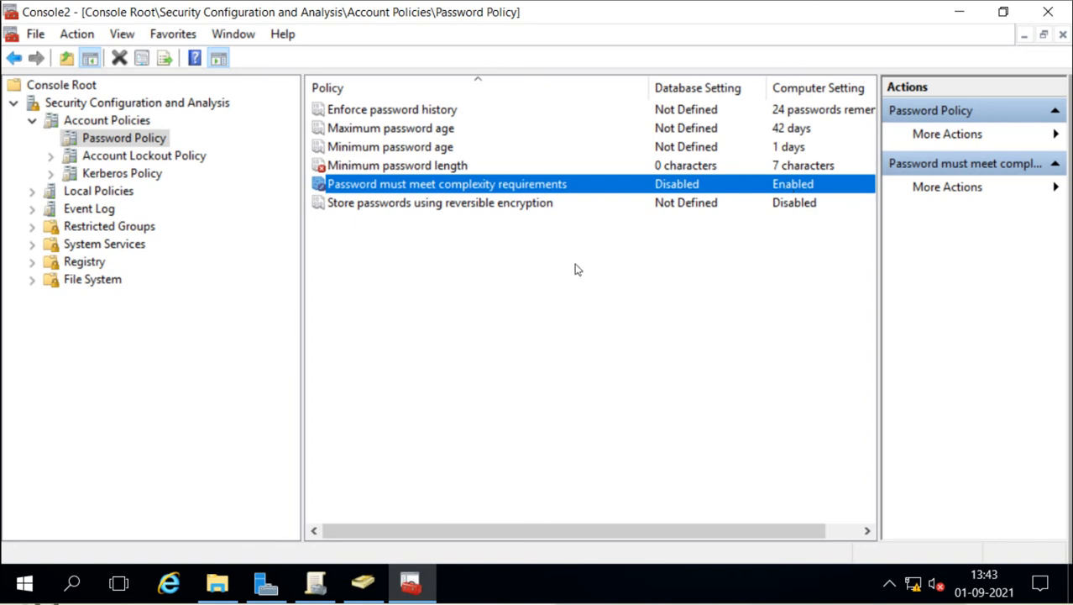
{"action": "left_click", "coordinate": [339, 170]}
{"action": "left_click", "coordinate": [337, 181]}
{"action": "left_click", "coordinate": [343, 170]}
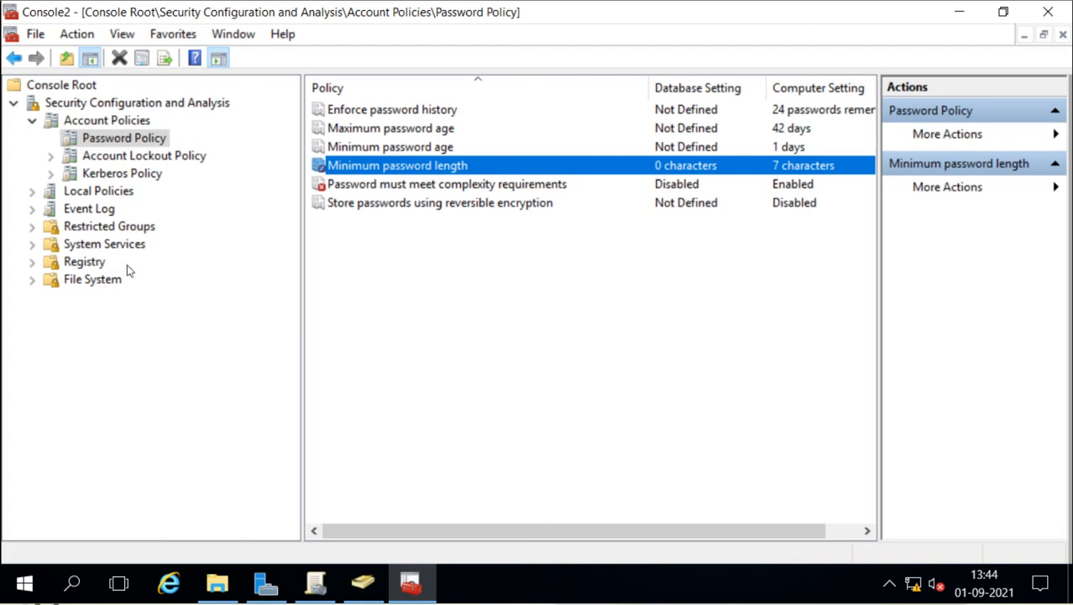
Step: Configure the computer from the test database and return to the seven security areas
{"action": "right_click", "coordinate": [74, 104]}
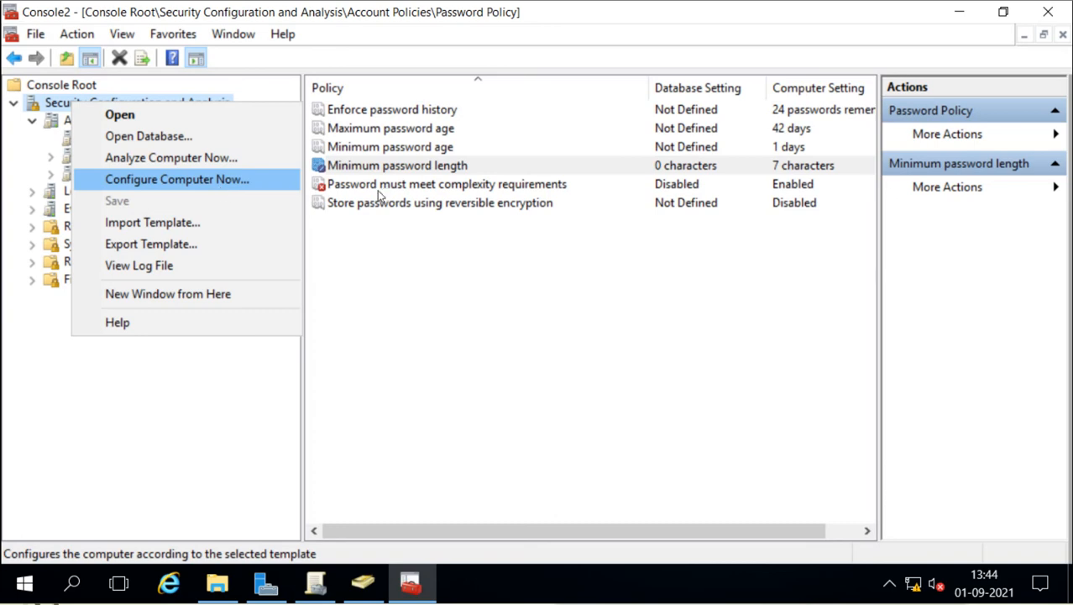
{"action": "left_click", "coordinate": [511, 254]}
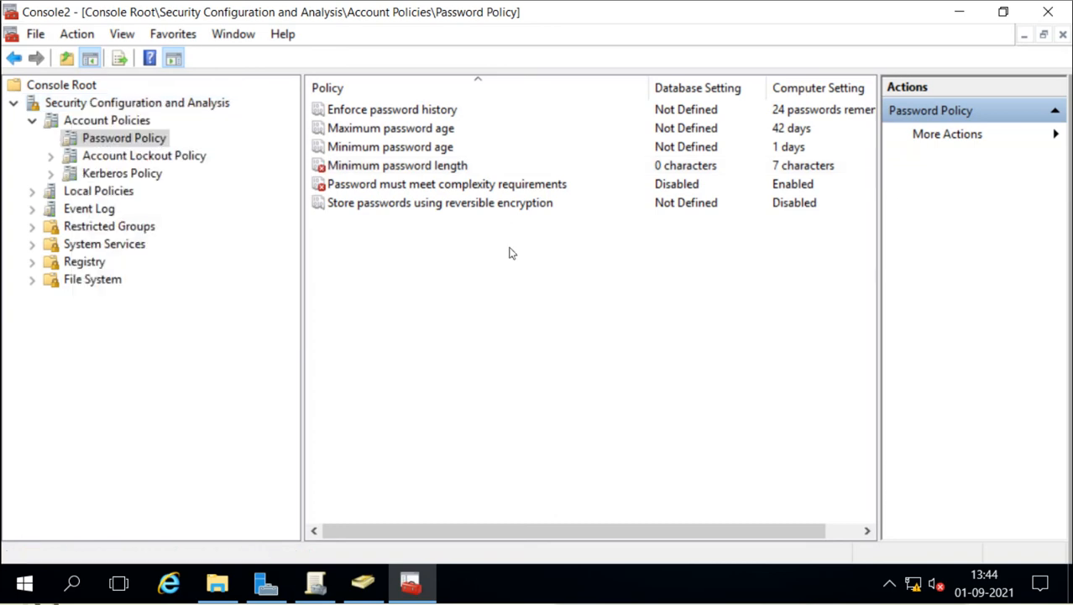
{"action": "left_click", "coordinate": [55, 107]}
Step: Start Export Template, then cancel the export without saving a file
{"action": "right_click", "coordinate": [56, 109]}
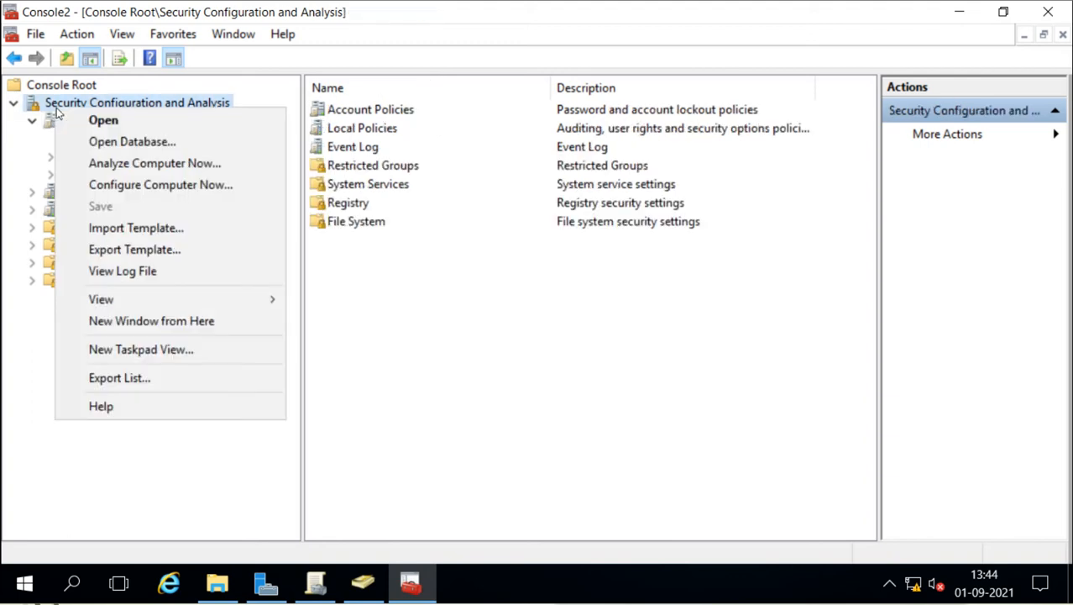
{"action": "left_click", "coordinate": [171, 251]}
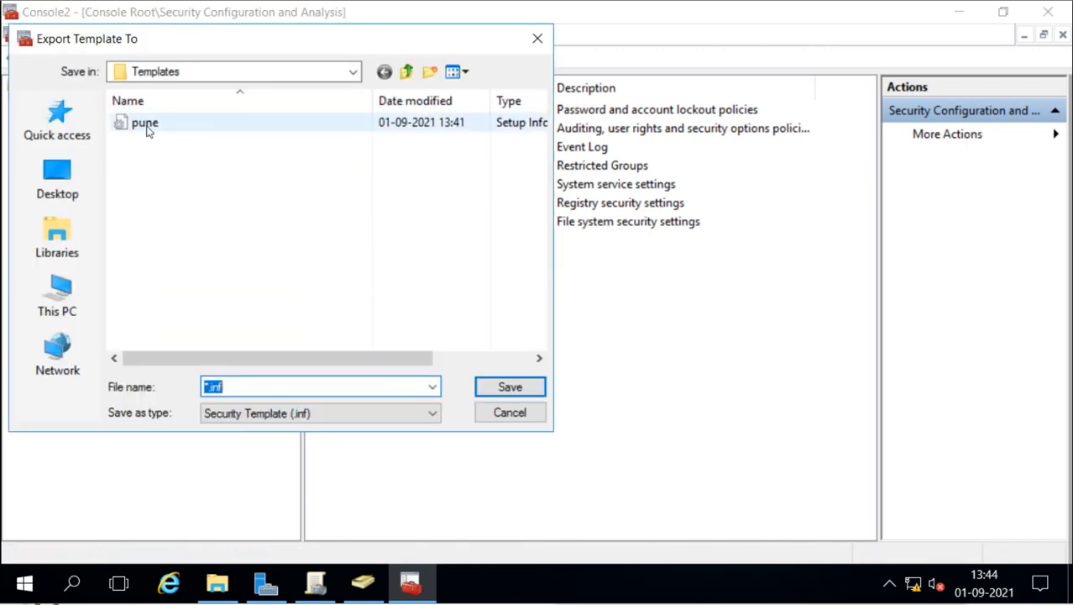
{"action": "left_click", "coordinate": [508, 412]}
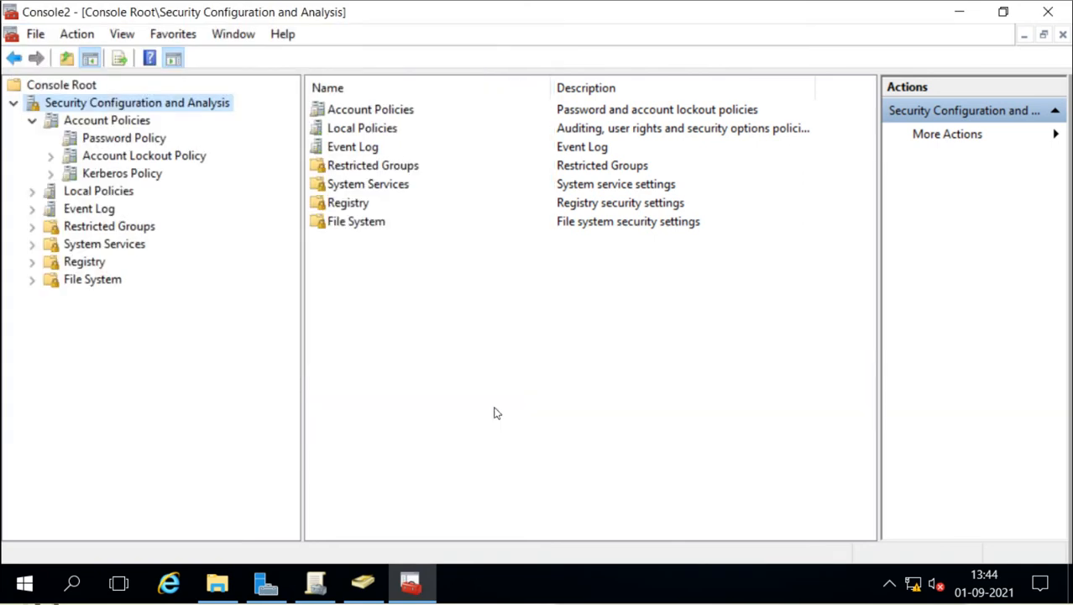
Step: Close the console without saving its settings, then advance the slideshow and re-enable the pen
{"action": "left_click", "coordinate": [1048, 12]}
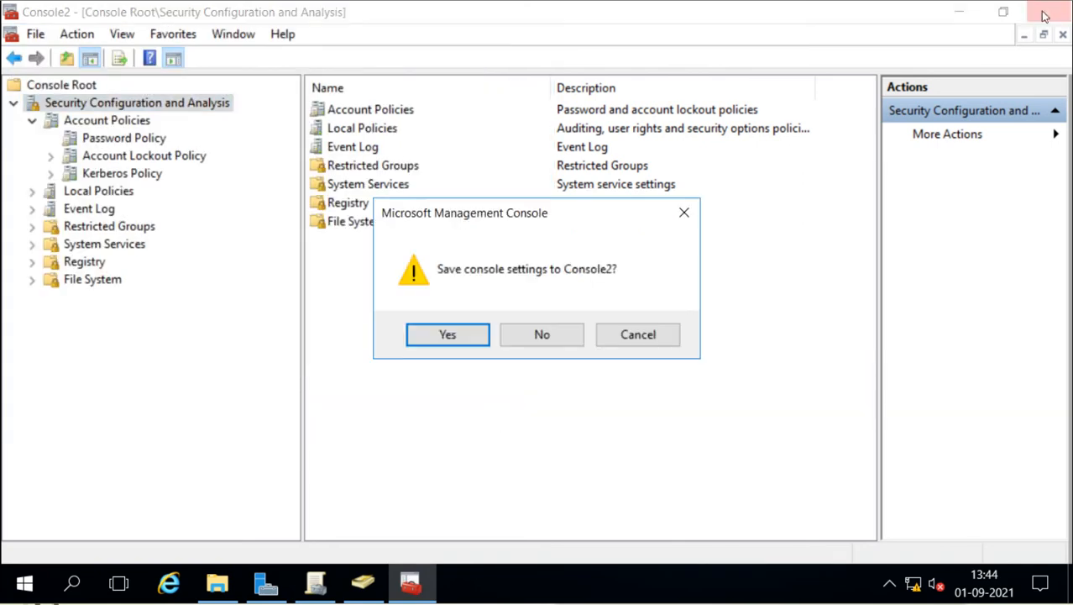
{"action": "left_click", "coordinate": [576, 335]}
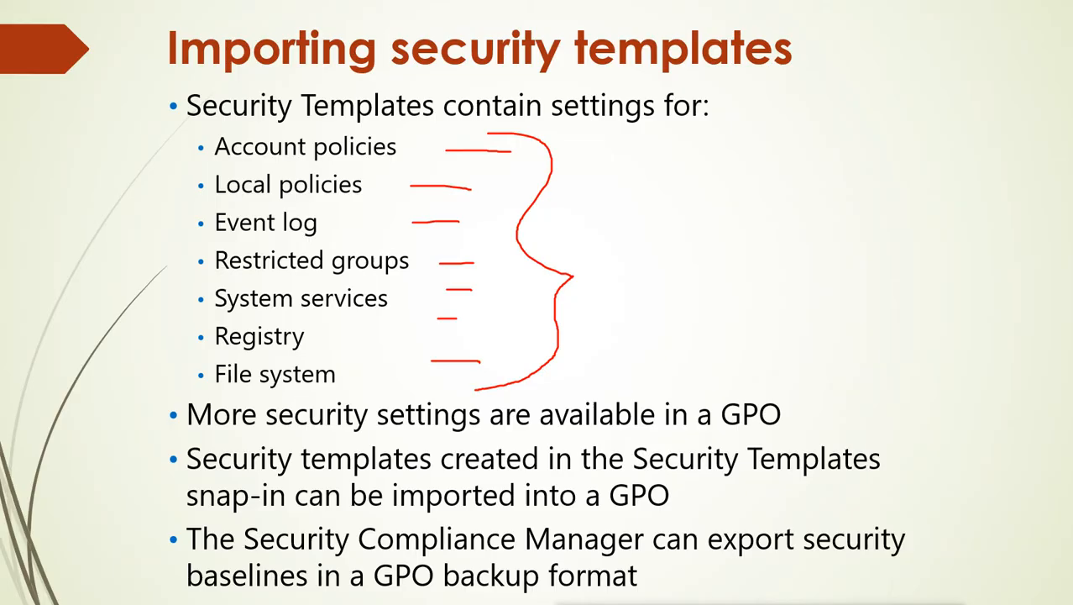
{"action": "key", "text": "Escape"}
{"action": "left_click", "coordinate": [777, 340]}
{"action": "key", "text": "ctrl+p"}
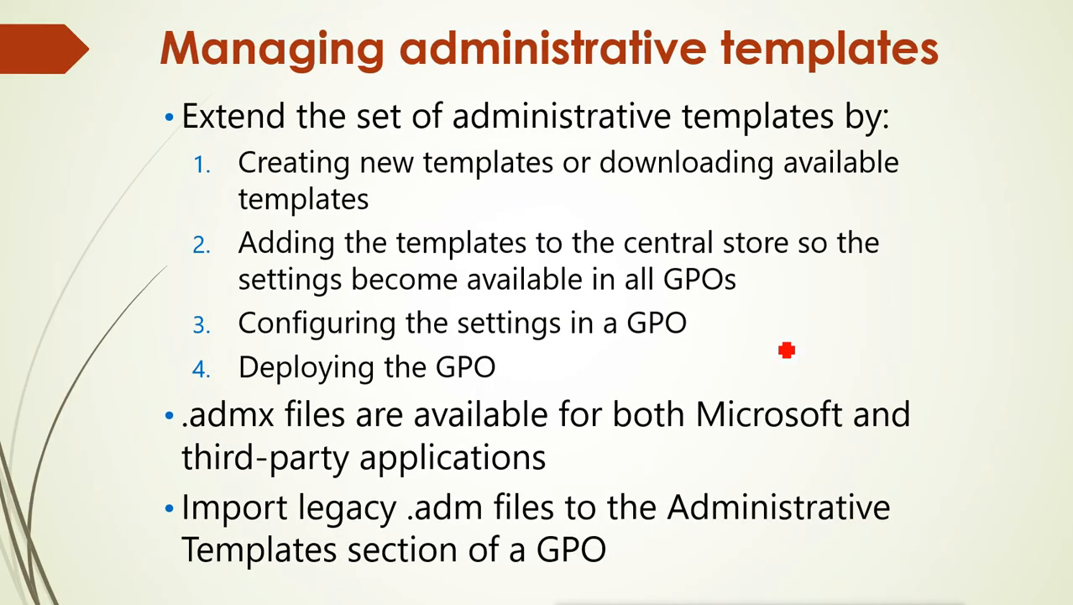
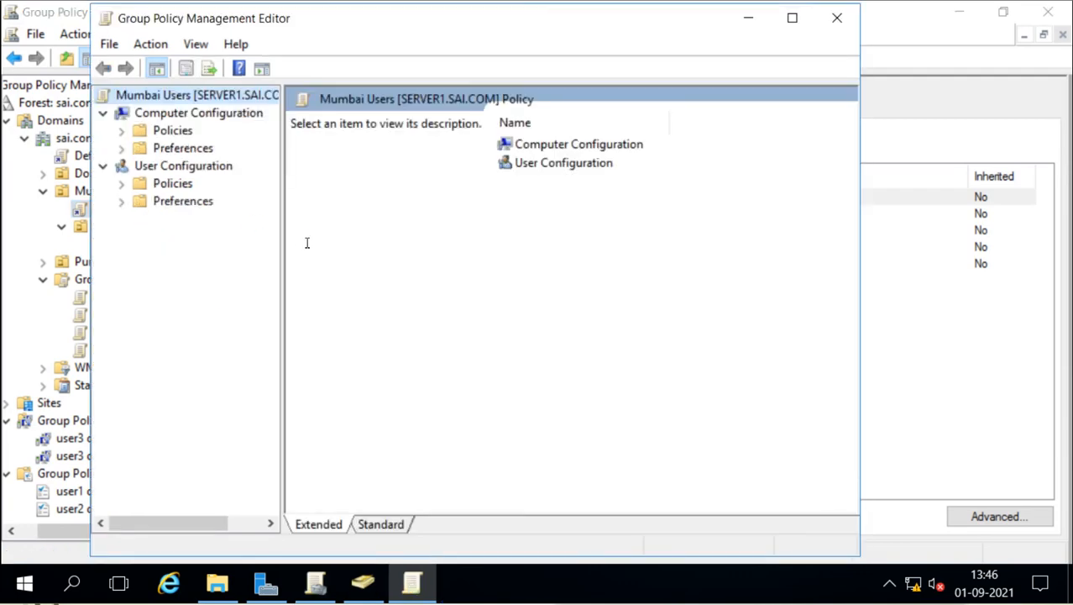
Step: Drill into Computer Configuration > Policies > Administrative Templates and expand it in the tree
{"action": "double_click", "coordinate": [581, 150]}
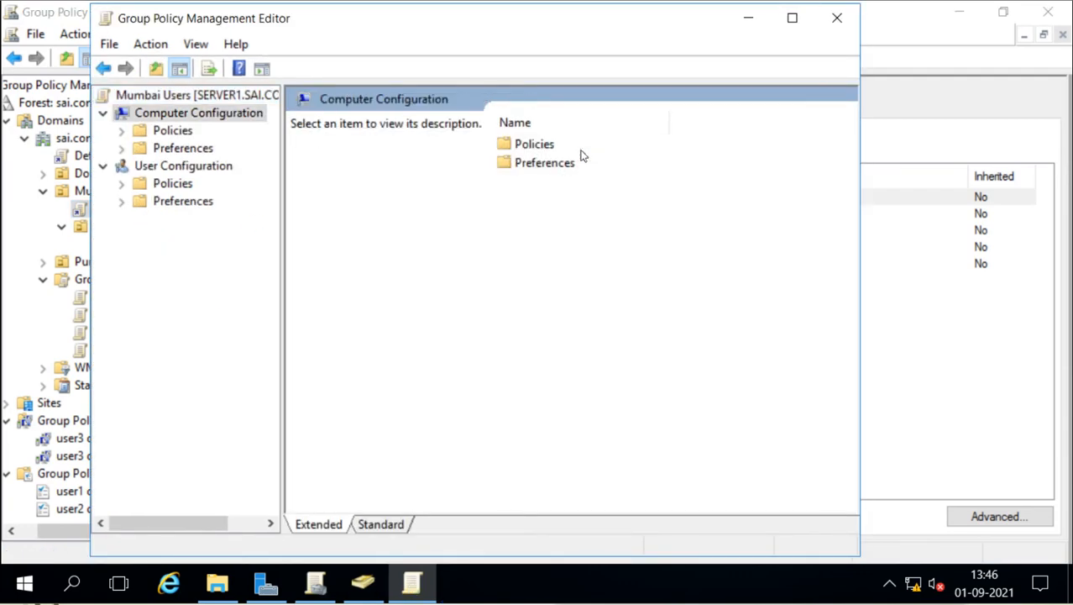
{"action": "double_click", "coordinate": [529, 147]}
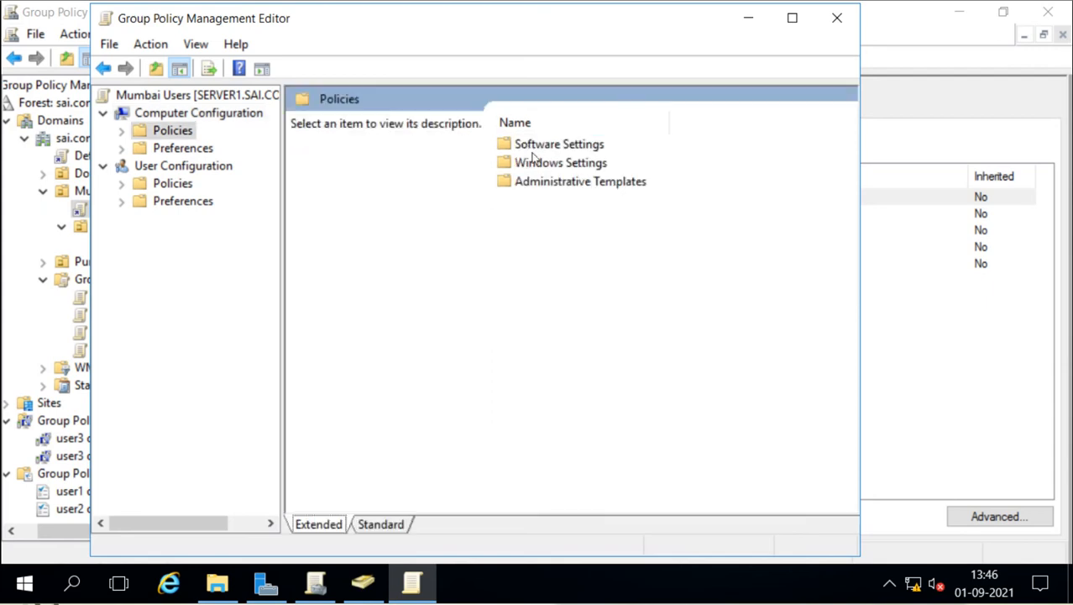
{"action": "double_click", "coordinate": [546, 183]}
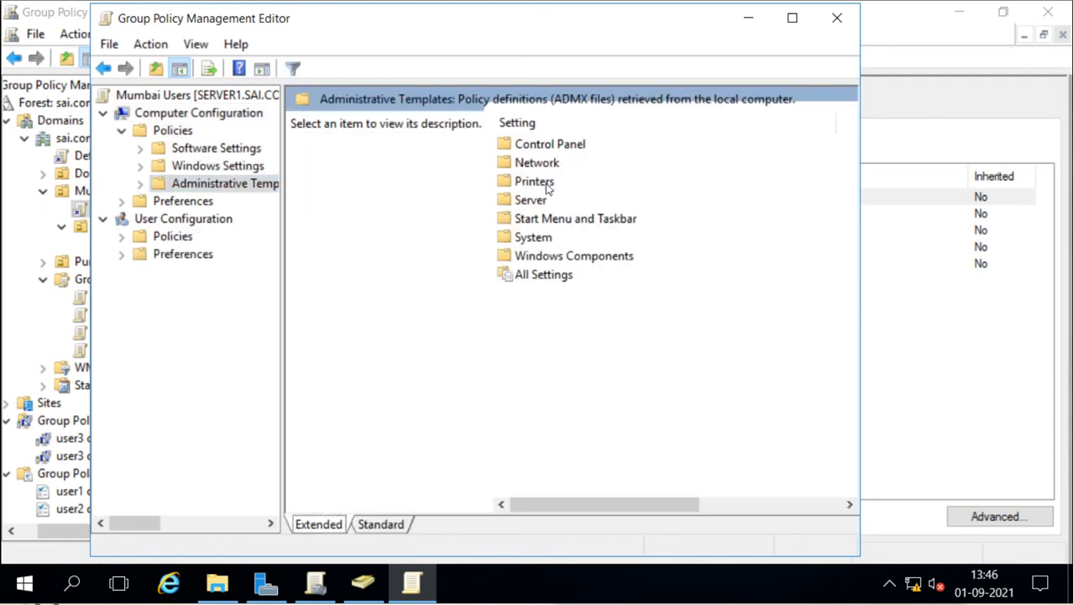
{"action": "left_click", "coordinate": [141, 184]}
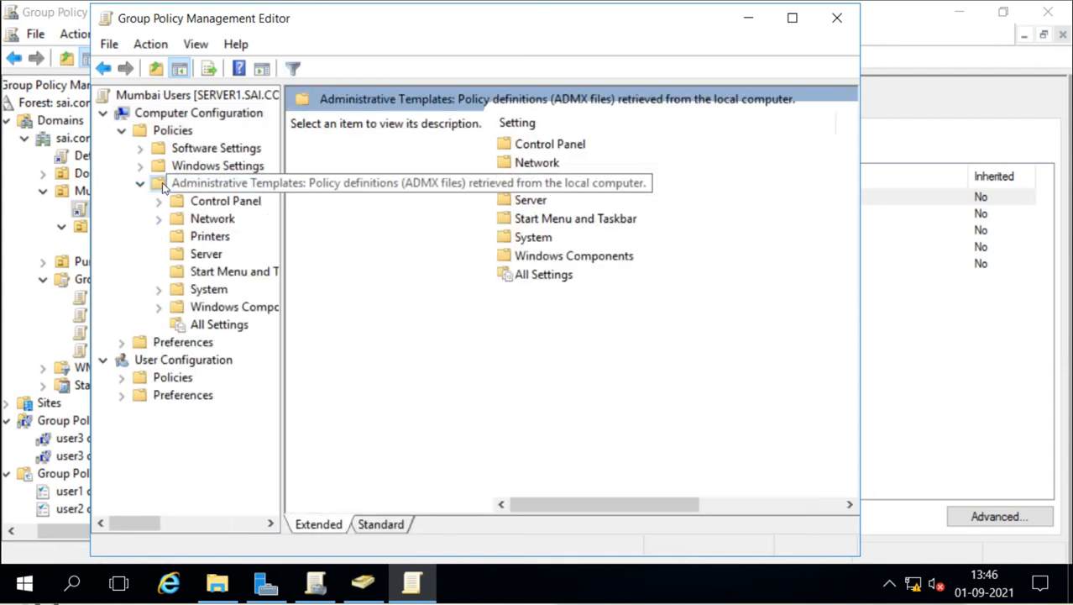
Step: Bring up the context menus for Administrative Templates and Computer Configuration
{"action": "right_click", "coordinate": [164, 188]}
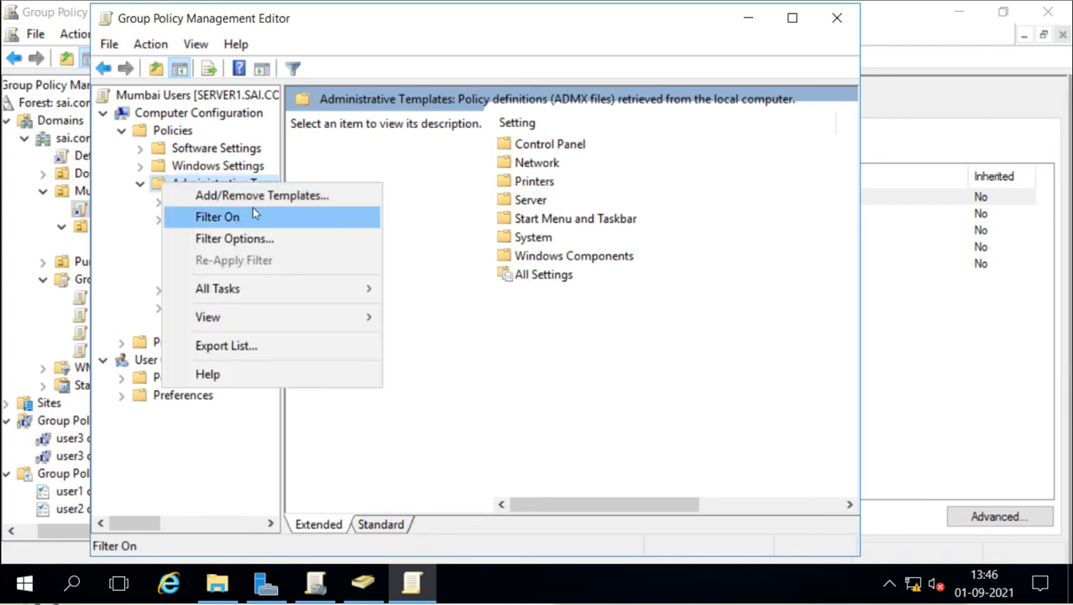
{"action": "mouse_move", "coordinate": [282, 292]}
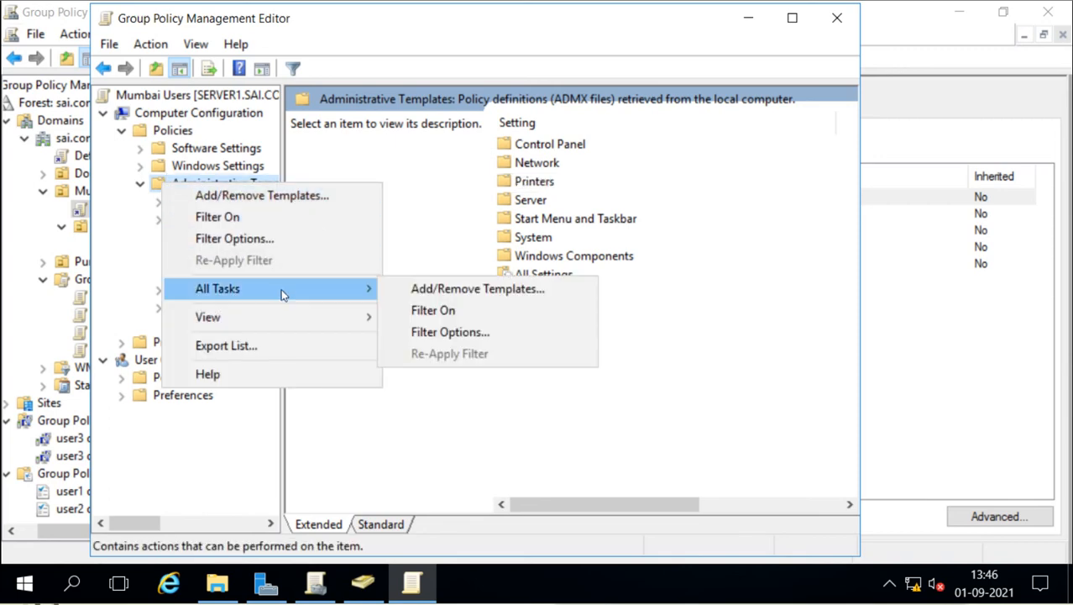
{"action": "left_click", "coordinate": [428, 209]}
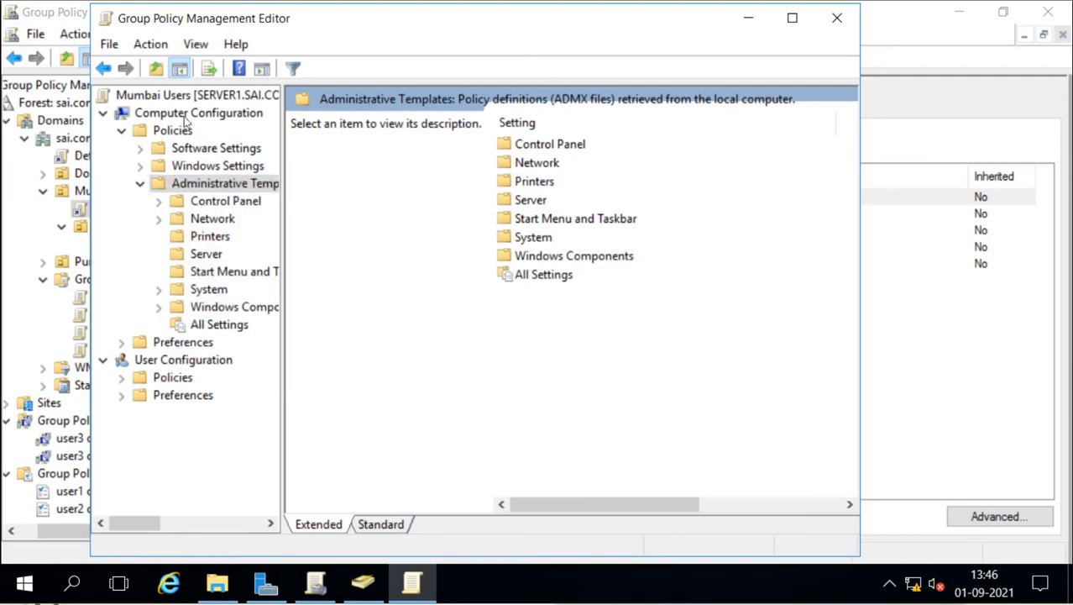
{"action": "right_click", "coordinate": [190, 118]}
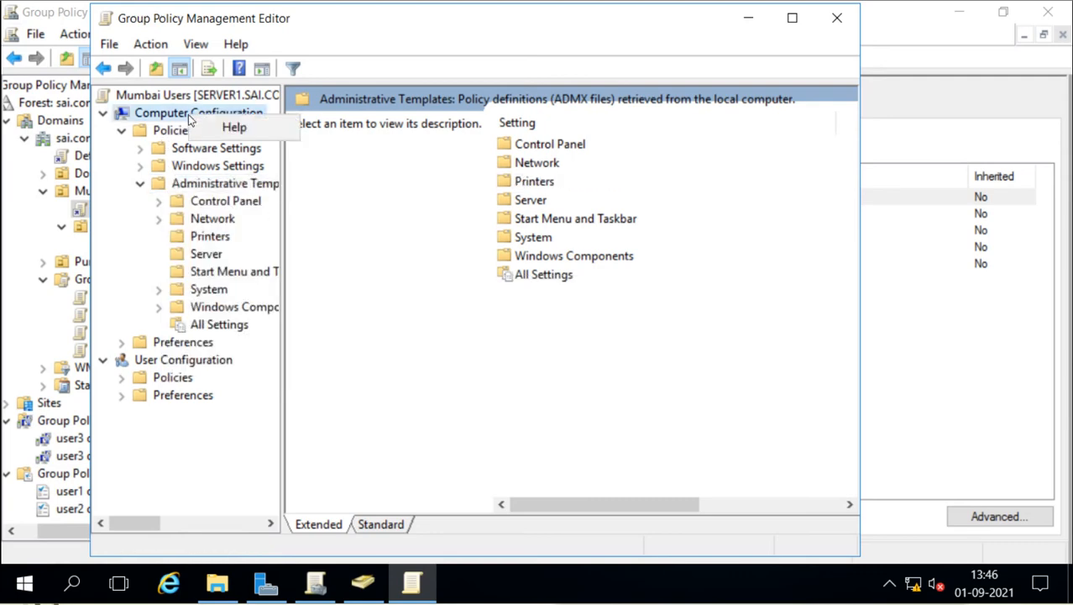
{"action": "left_click", "coordinate": [192, 187]}
{"action": "right_click", "coordinate": [191, 188]}
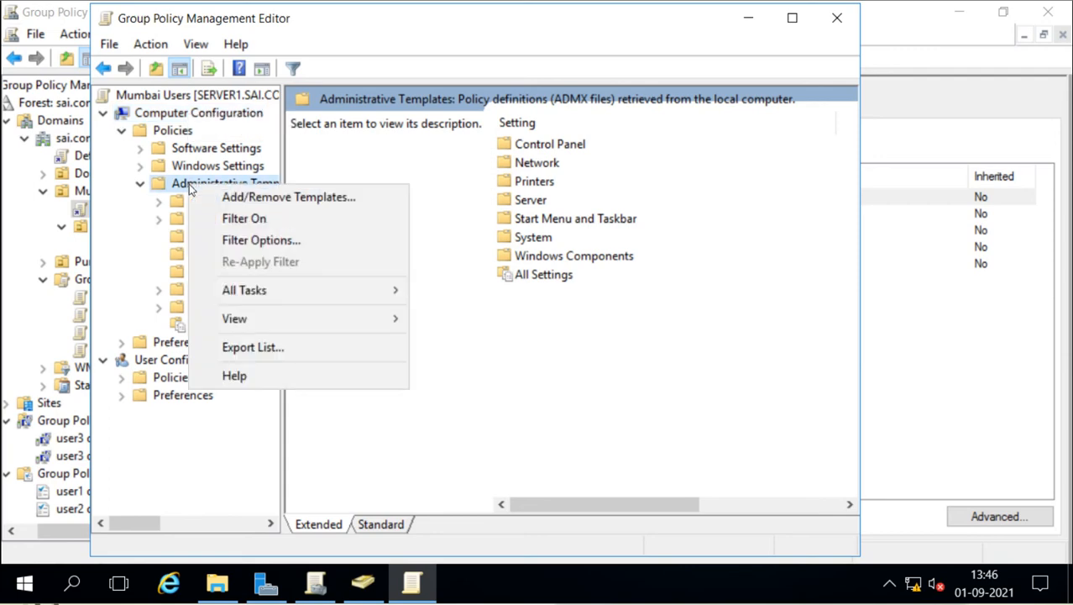
{"action": "left_click", "coordinate": [329, 198]}
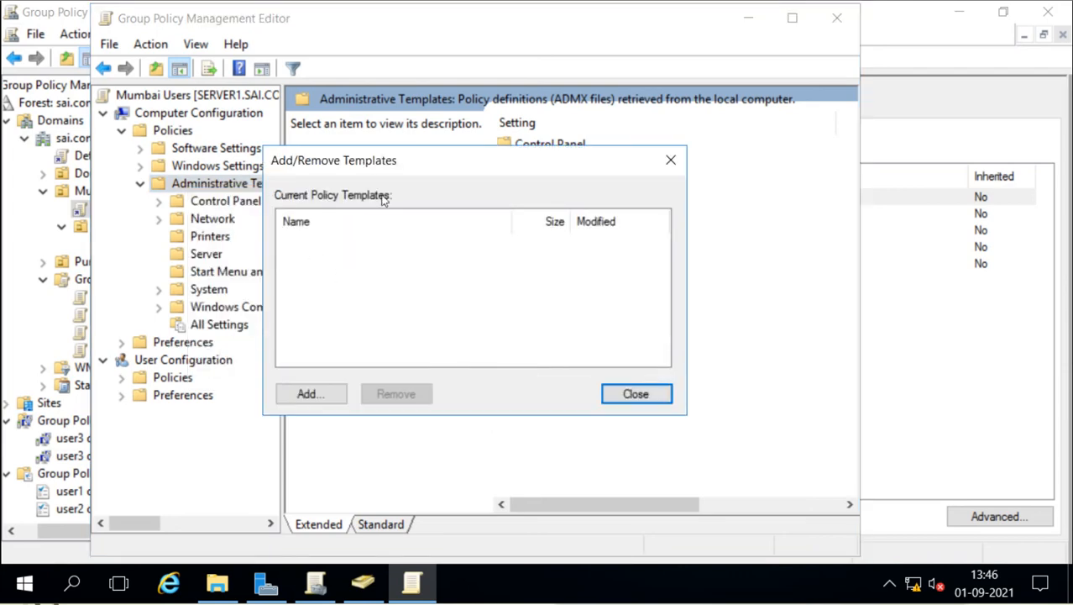
{"action": "left_click_drag", "start_coordinate": [445, 160], "coordinate": [538, 162]}
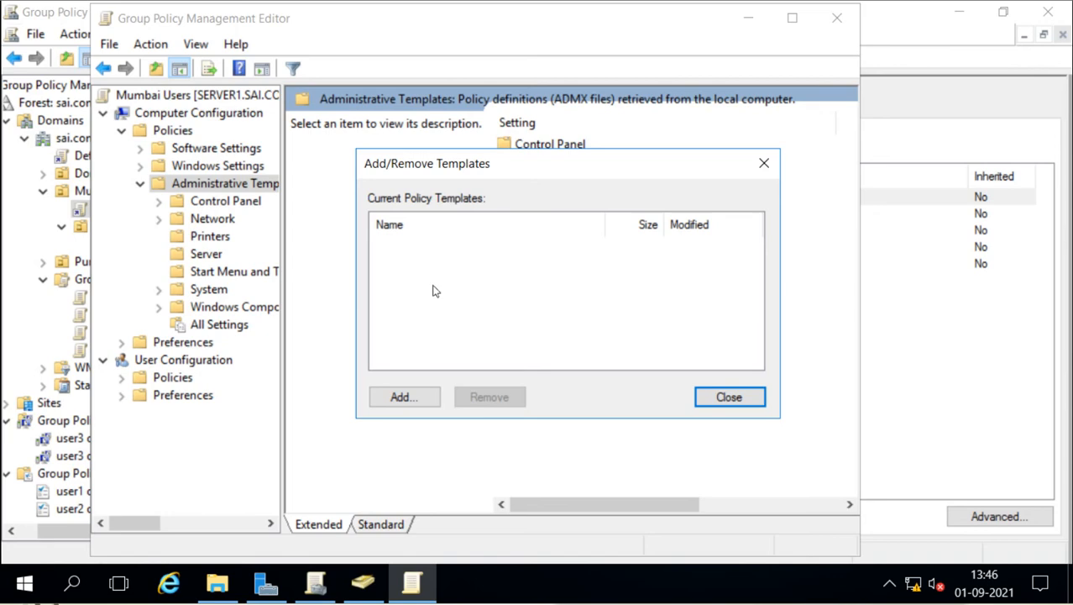
{"action": "left_click", "coordinate": [403, 396]}
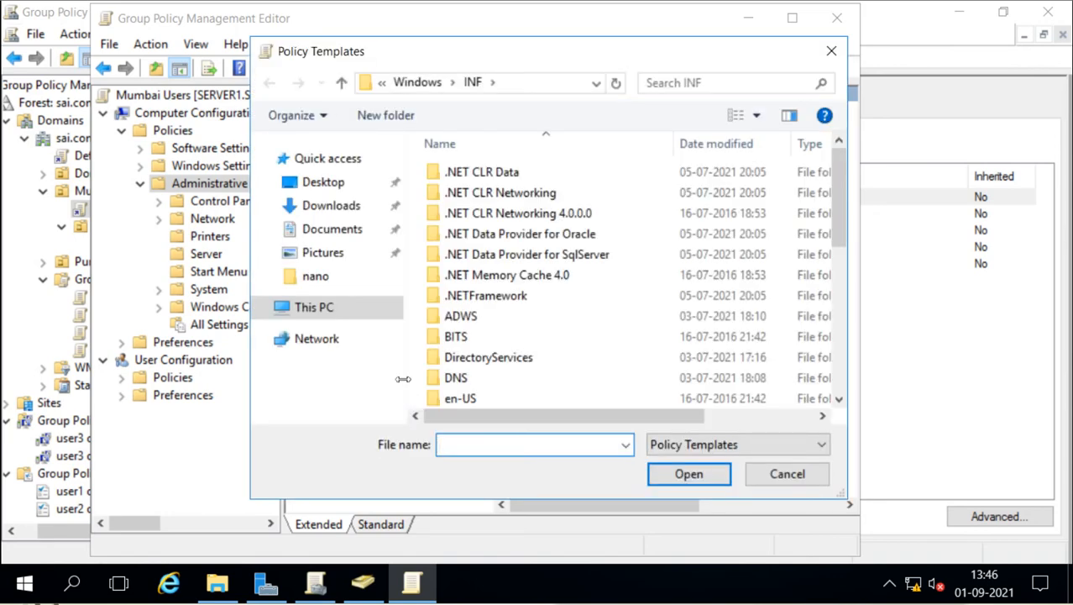
{"action": "left_click", "coordinate": [675, 447]}
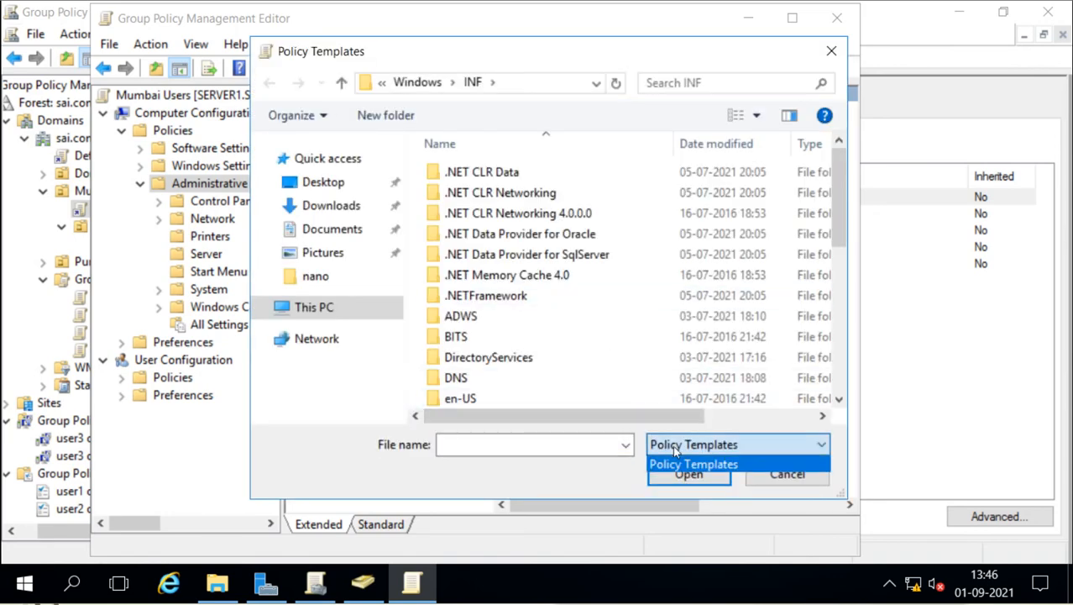
{"action": "left_click", "coordinate": [674, 451]}
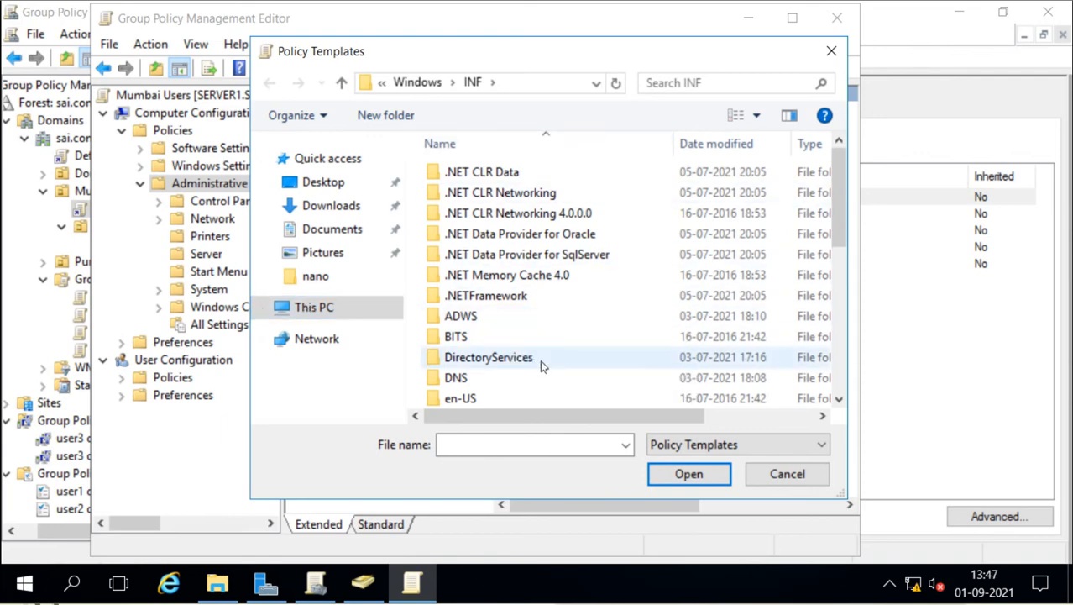
{"action": "left_click", "coordinate": [785, 474]}
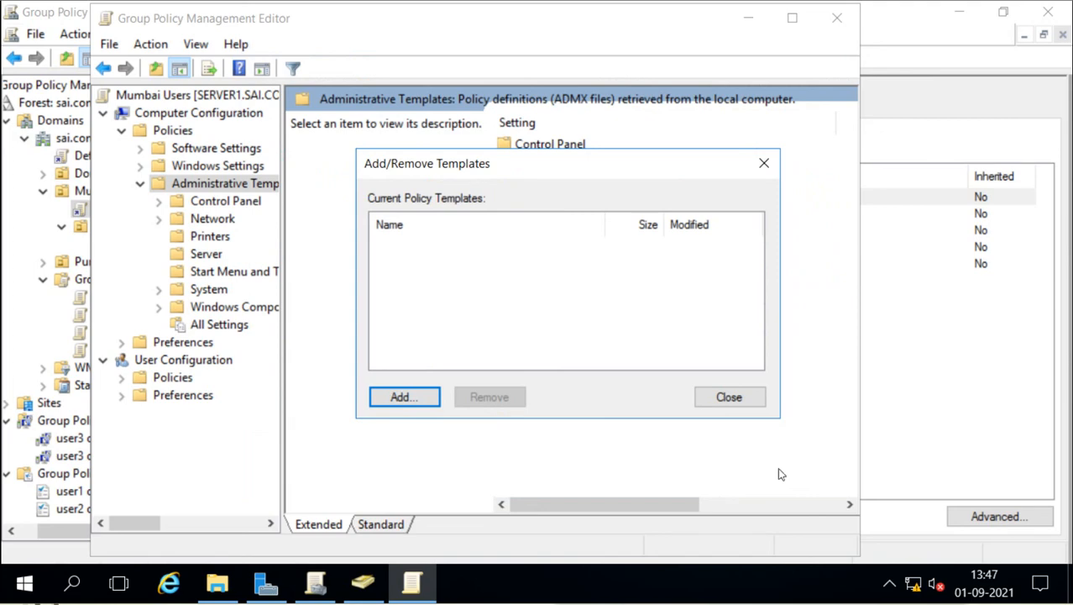
{"action": "left_click", "coordinate": [730, 400]}
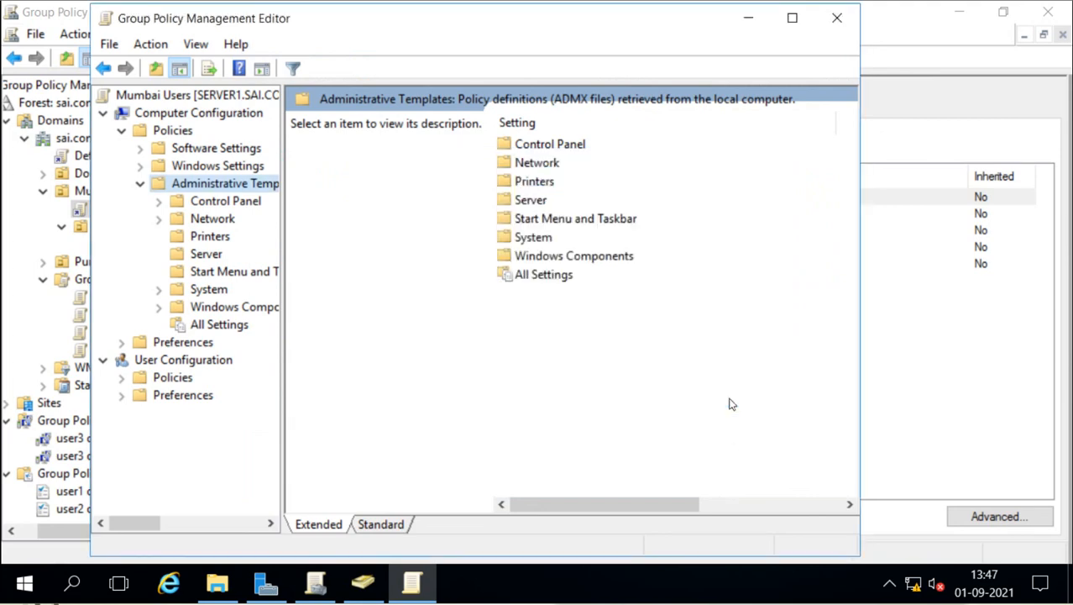
Step: Close the editor and review the Details of the Windows 10 (1607) ADMX download page
{"action": "left_click", "coordinate": [838, 19]}
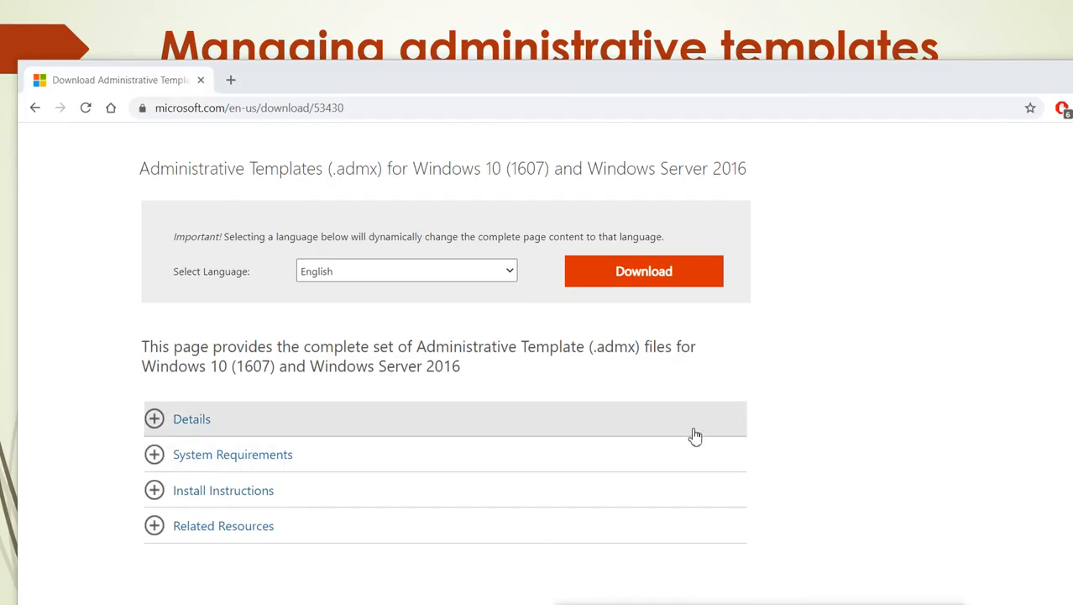
{"action": "scroll", "coordinate": [562, 325], "scroll_direction": "up", "scroll_amount": 2}
{"action": "scroll", "coordinate": [563, 326], "scroll_direction": "up", "scroll_amount": 1}
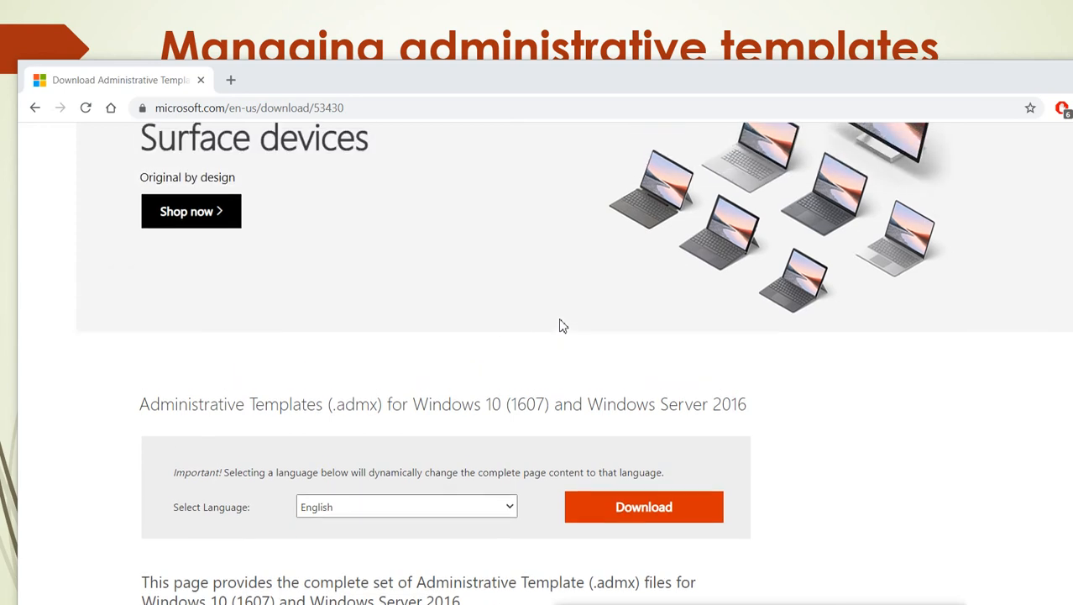
{"action": "scroll", "coordinate": [450, 352], "scroll_direction": "down", "scroll_amount": 3}
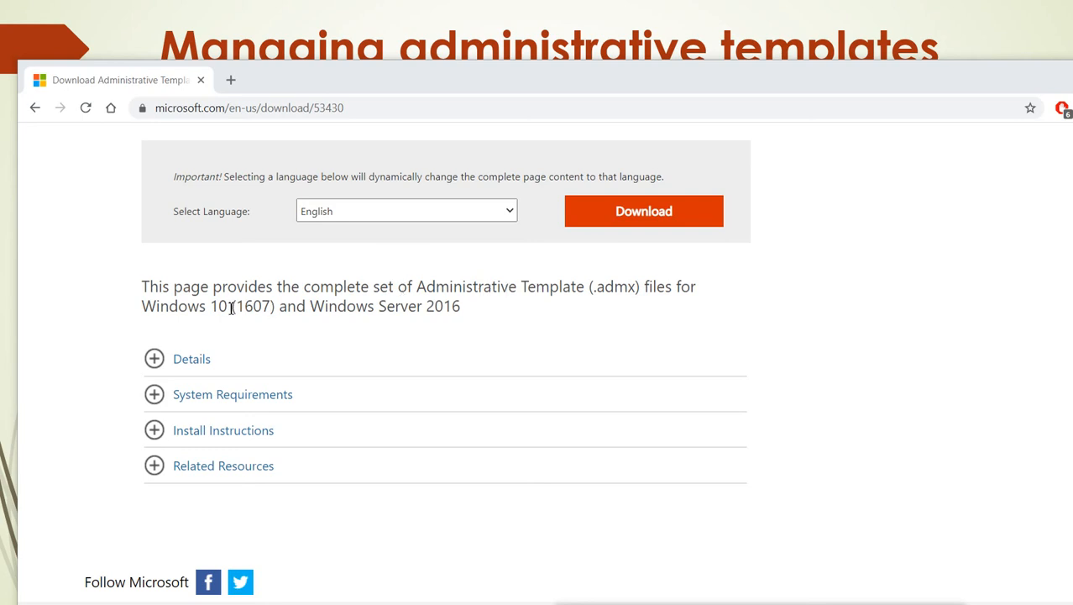
{"action": "left_click", "coordinate": [183, 362]}
{"action": "scroll", "coordinate": [284, 440], "scroll_direction": "down", "scroll_amount": 5}
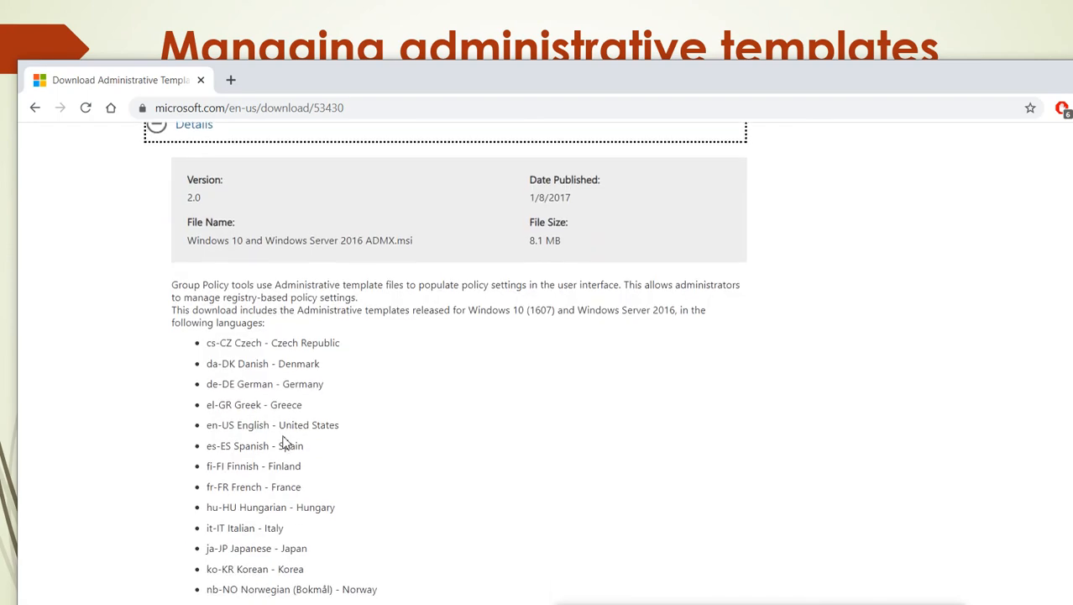
{"action": "scroll", "coordinate": [273, 319], "scroll_direction": "up", "scroll_amount": 3}
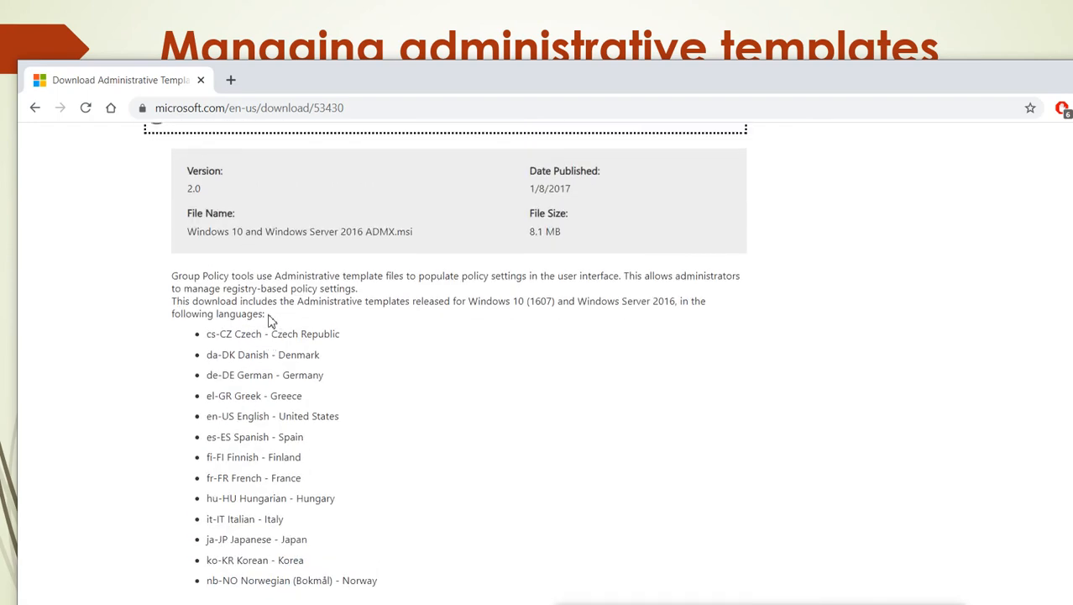
{"action": "left_click", "coordinate": [159, 149]}
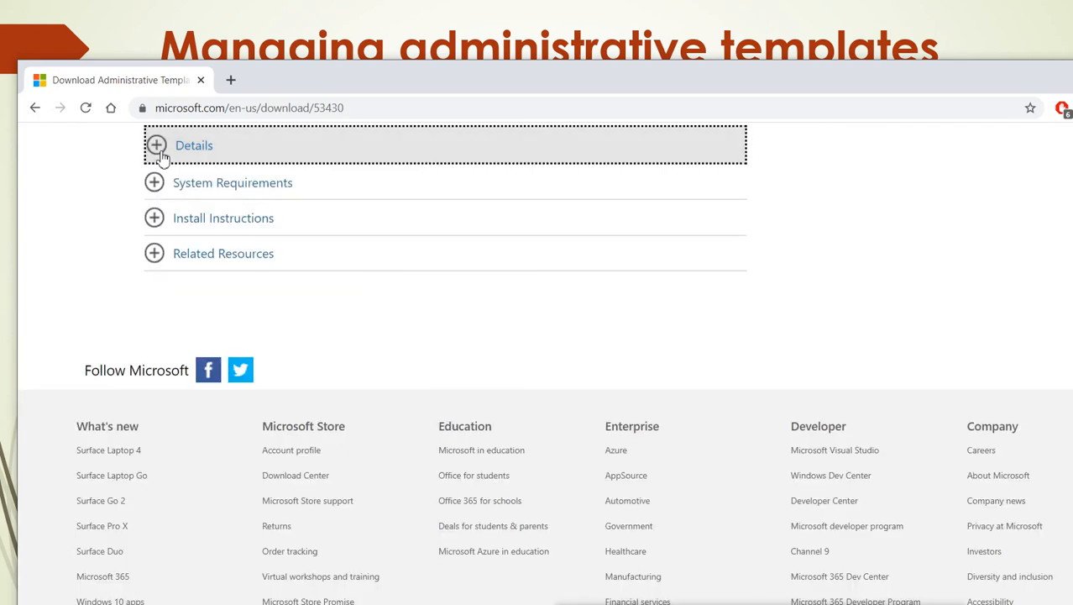
{"action": "scroll", "coordinate": [420, 221], "scroll_direction": "up", "scroll_amount": 2}
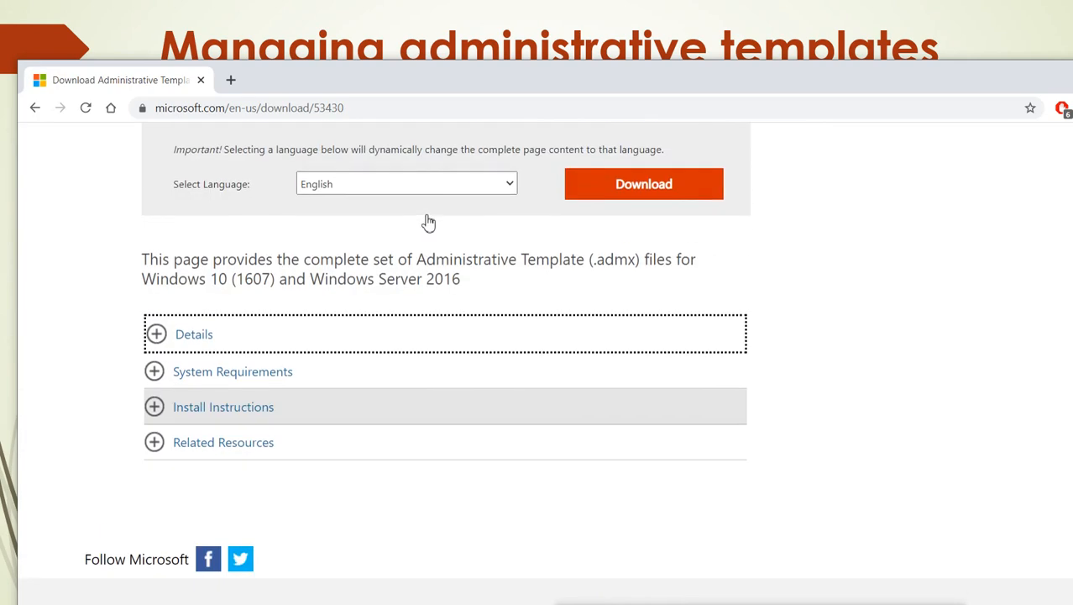
Step: Start the Administrative Templates download and cancel the IDM Download File Info prompt
{"action": "left_click", "coordinate": [659, 186]}
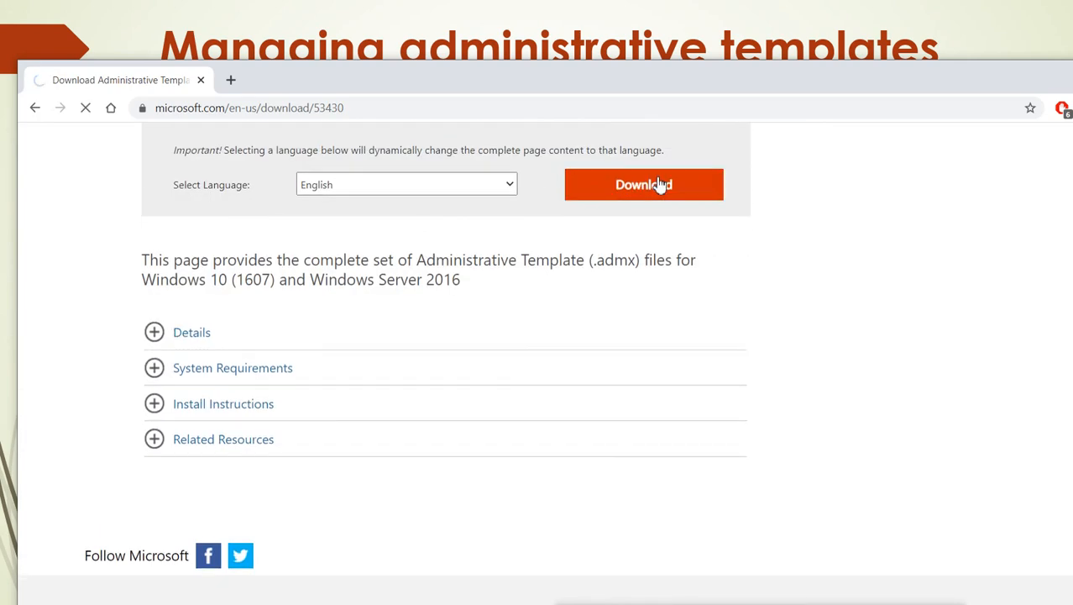
{"action": "scroll", "coordinate": [617, 256], "scroll_direction": "down", "scroll_amount": 3}
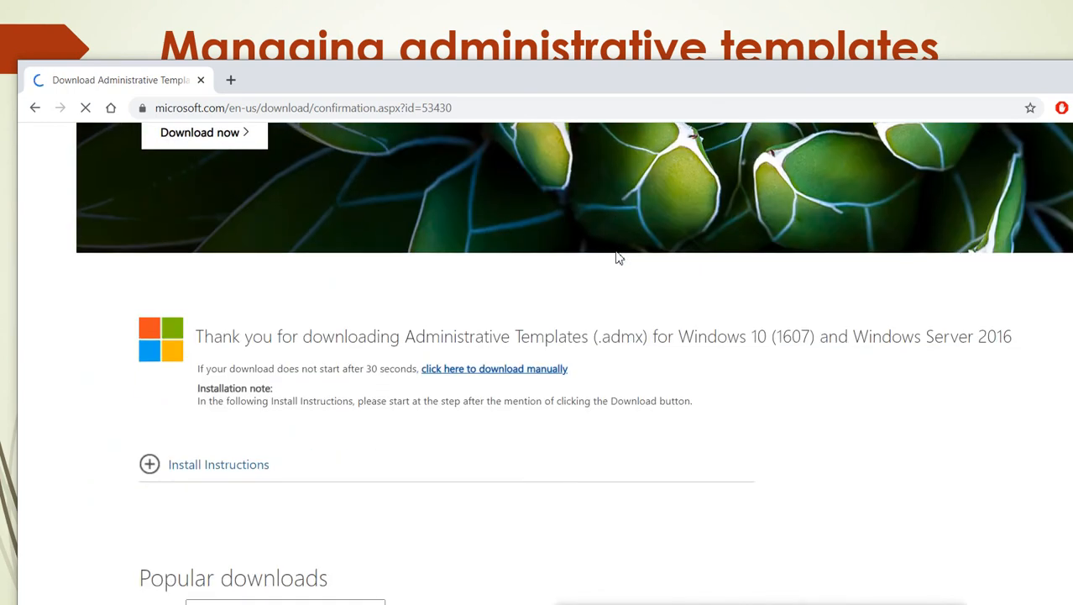
{"action": "scroll", "coordinate": [617, 256], "scroll_direction": "down", "scroll_amount": 2}
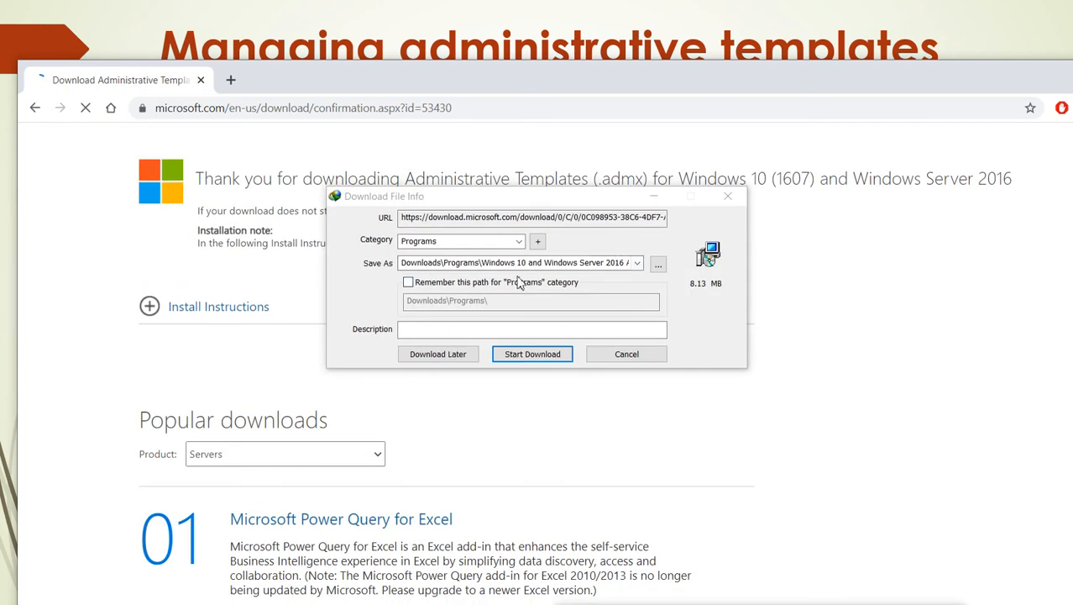
{"action": "left_click", "coordinate": [629, 354]}
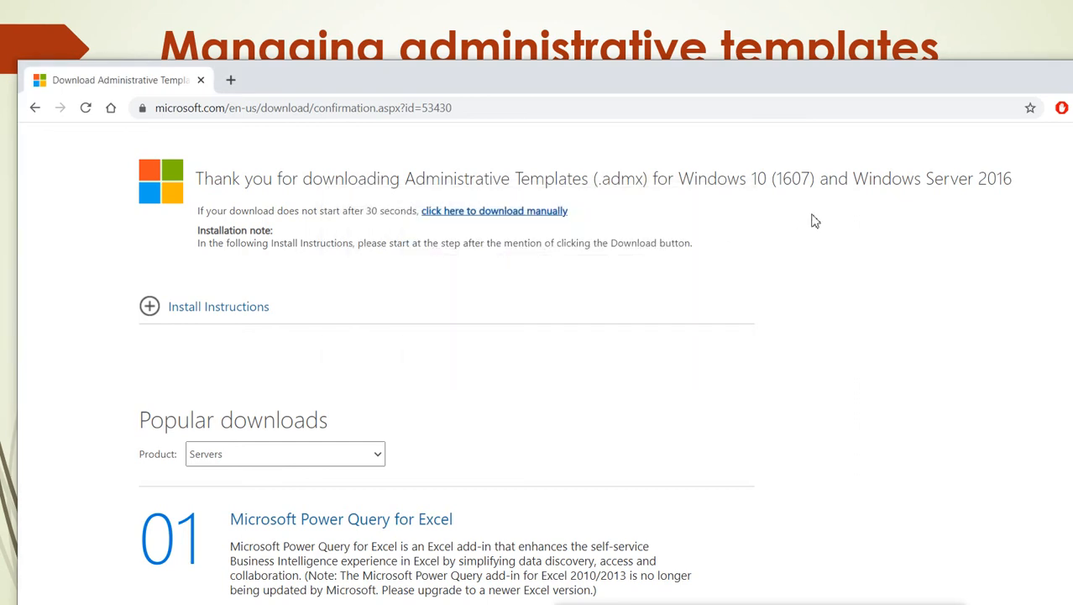
{"action": "left_click_drag", "start_coordinate": [886, 73], "coordinate": [702, 123]}
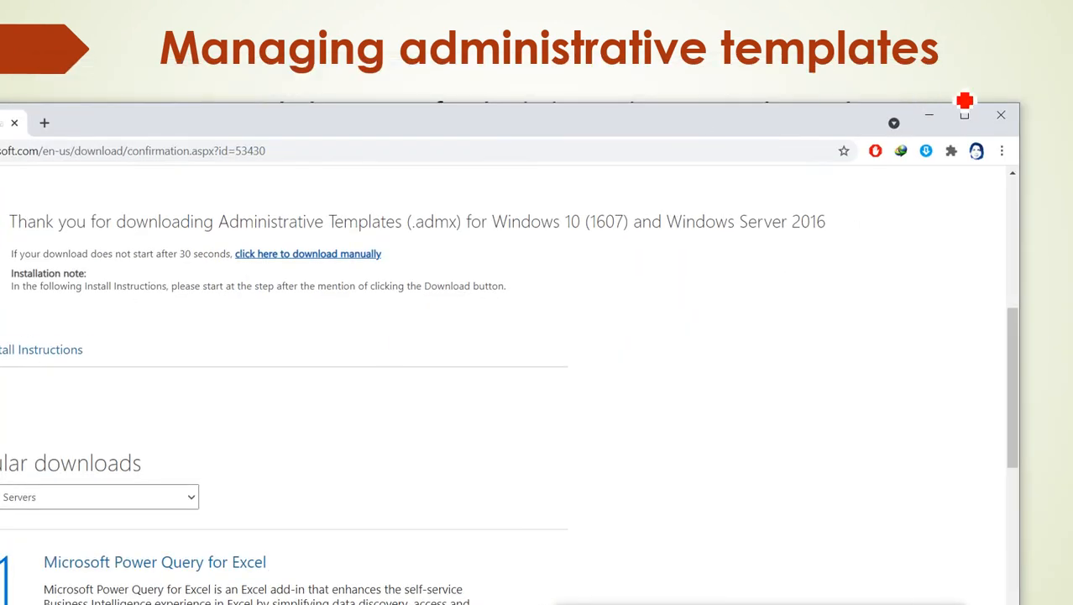
Step: Close the browser, launch the admintemplates package and accept its license terms
{"action": "left_click", "coordinate": [1000, 117]}
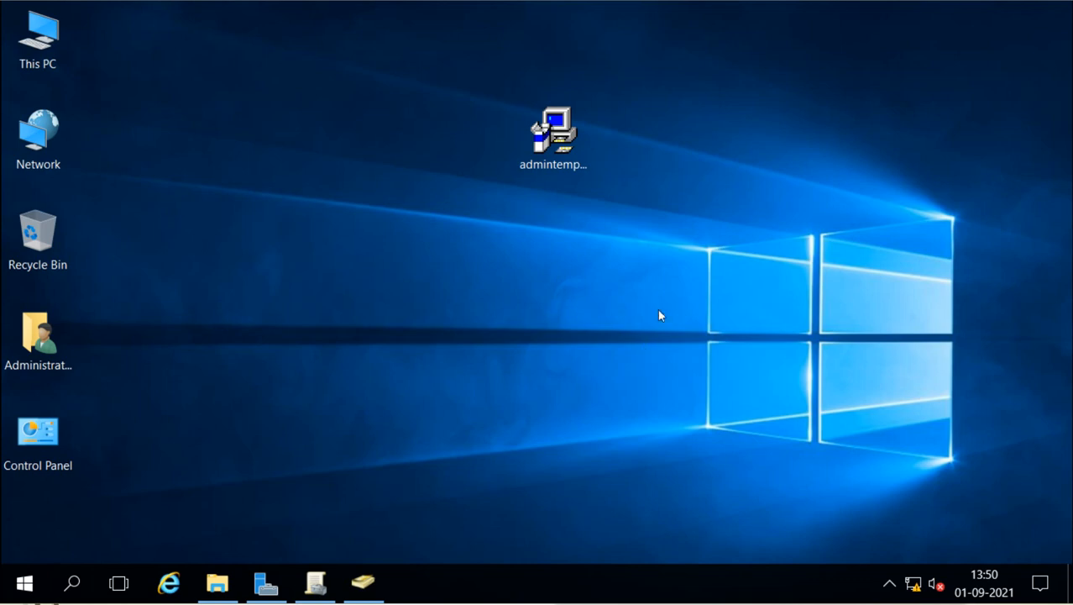
{"action": "left_click", "coordinate": [554, 153]}
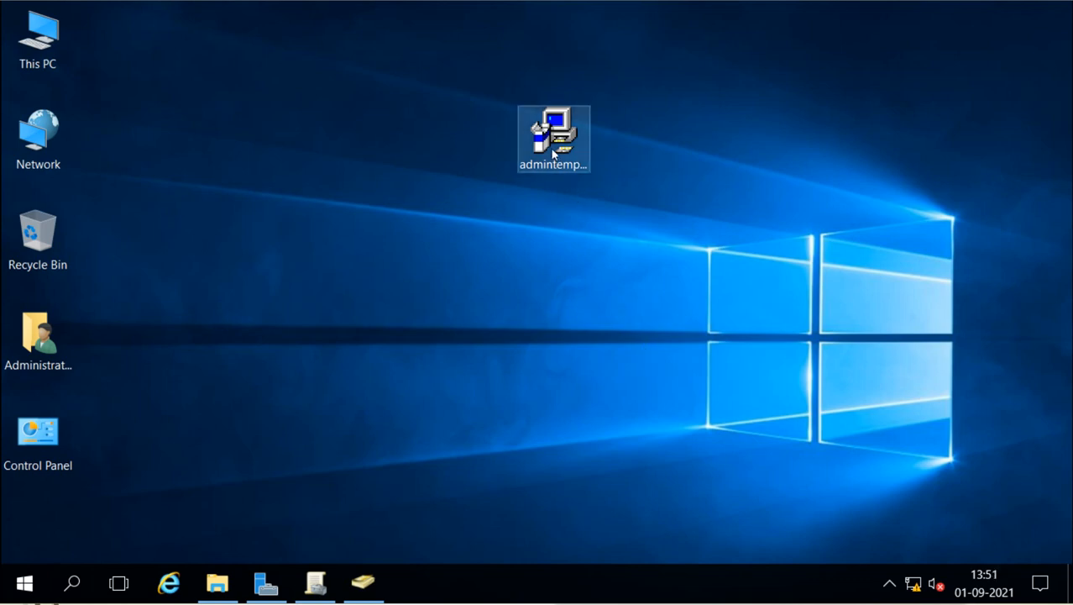
{"action": "double_click", "coordinate": [552, 153]}
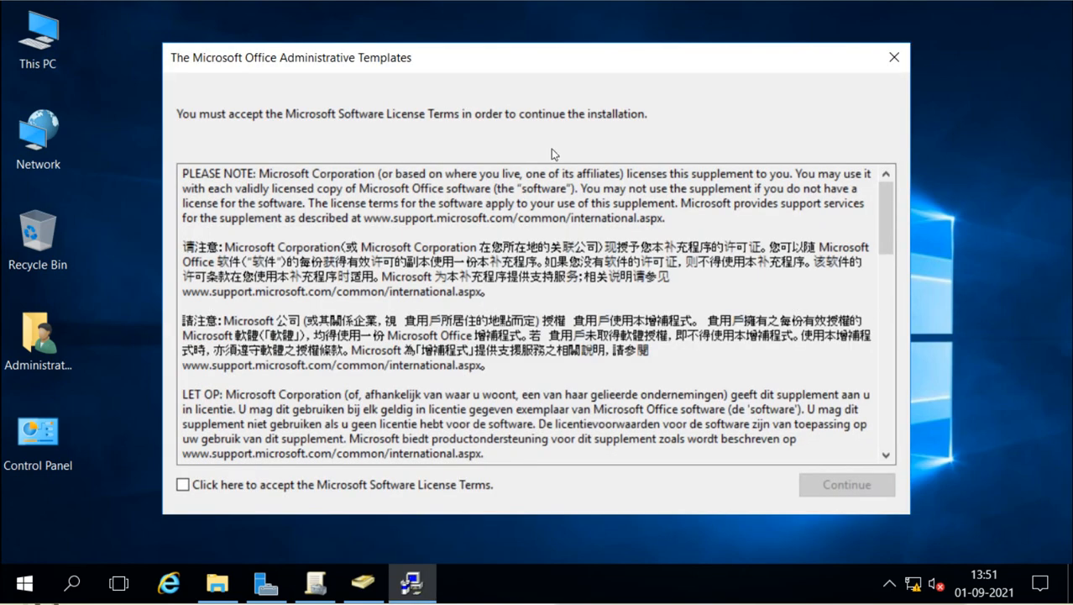
{"action": "left_click", "coordinate": [230, 484]}
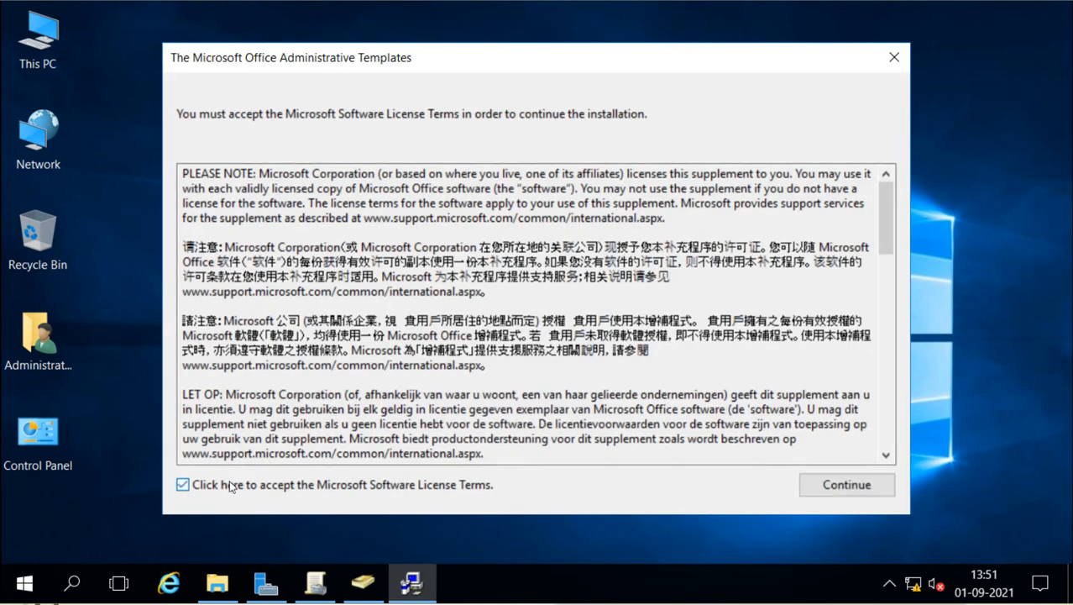
{"action": "left_click", "coordinate": [840, 484]}
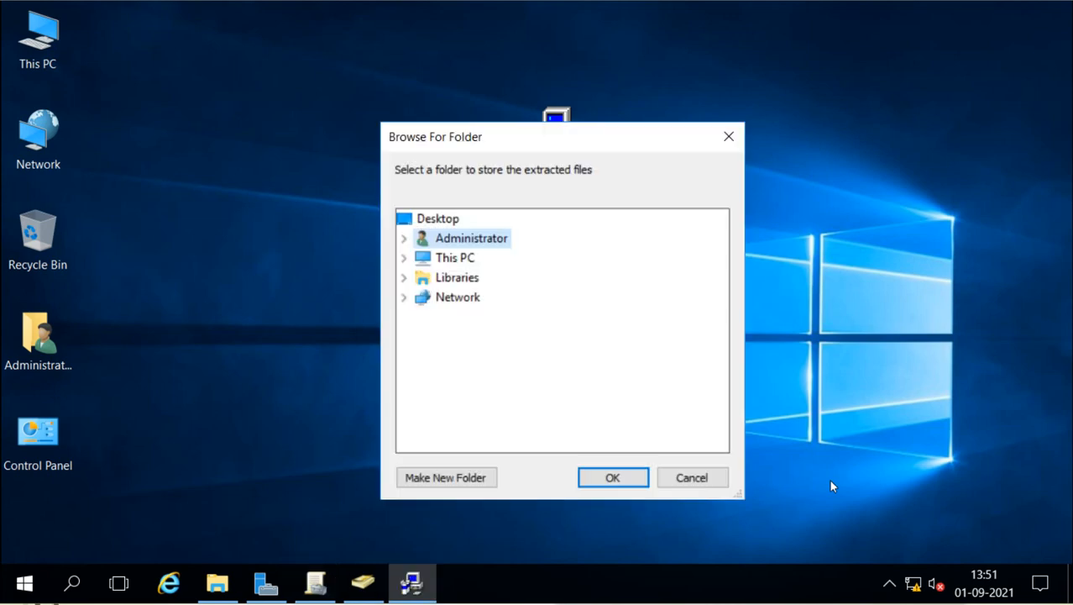
Step: Extract the Office templates into a new folder 'temp' on Local Disk (C:)
{"action": "left_click", "coordinate": [404, 258]}
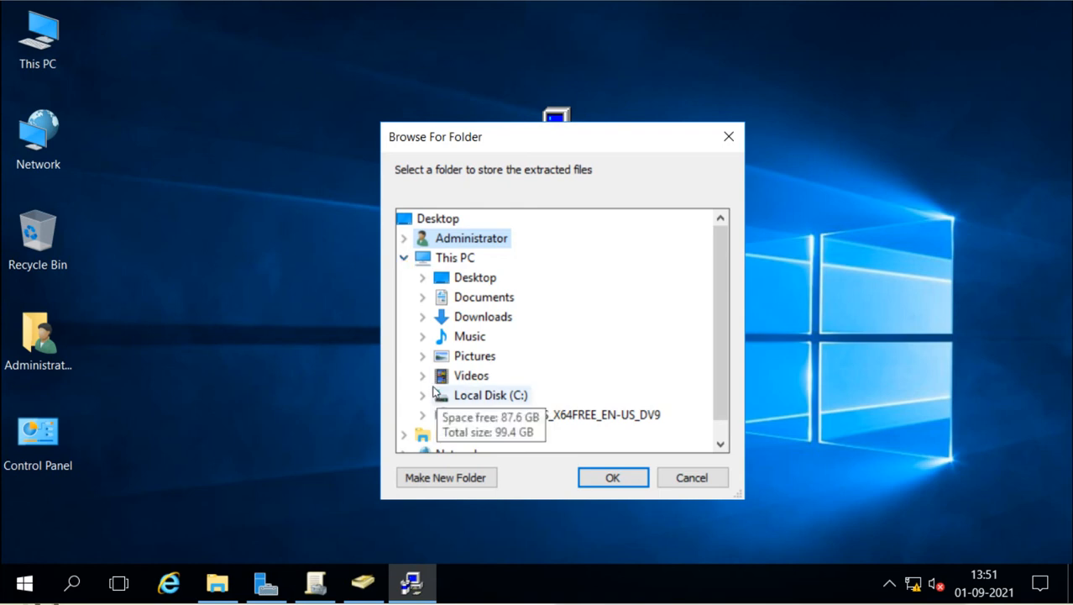
{"action": "left_click", "coordinate": [422, 395]}
{"action": "scroll", "coordinate": [577, 351], "scroll_direction": "down", "scroll_amount": 1}
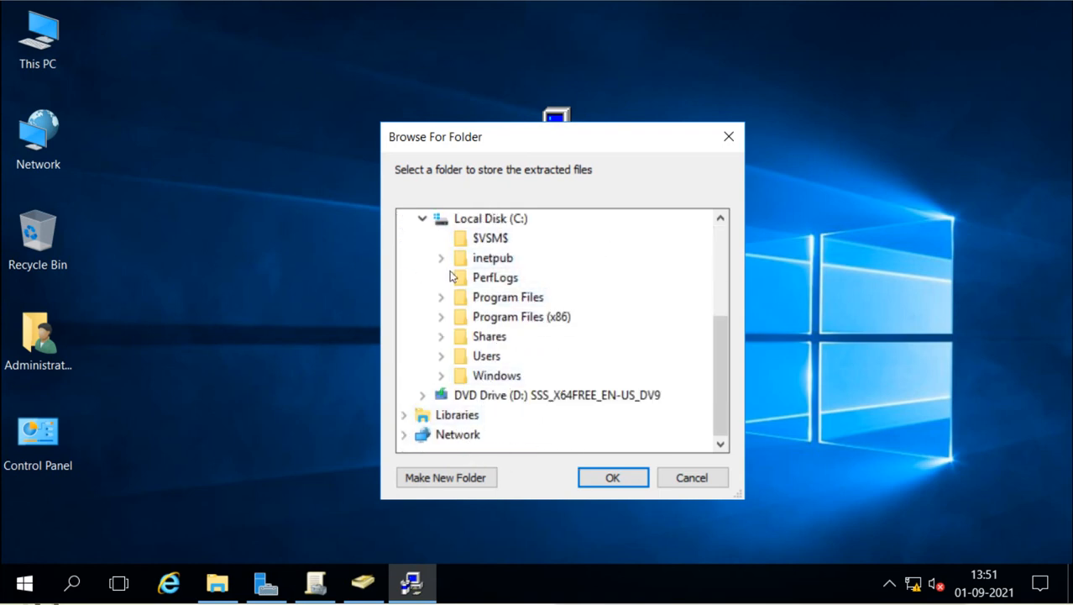
{"action": "left_click", "coordinate": [481, 220]}
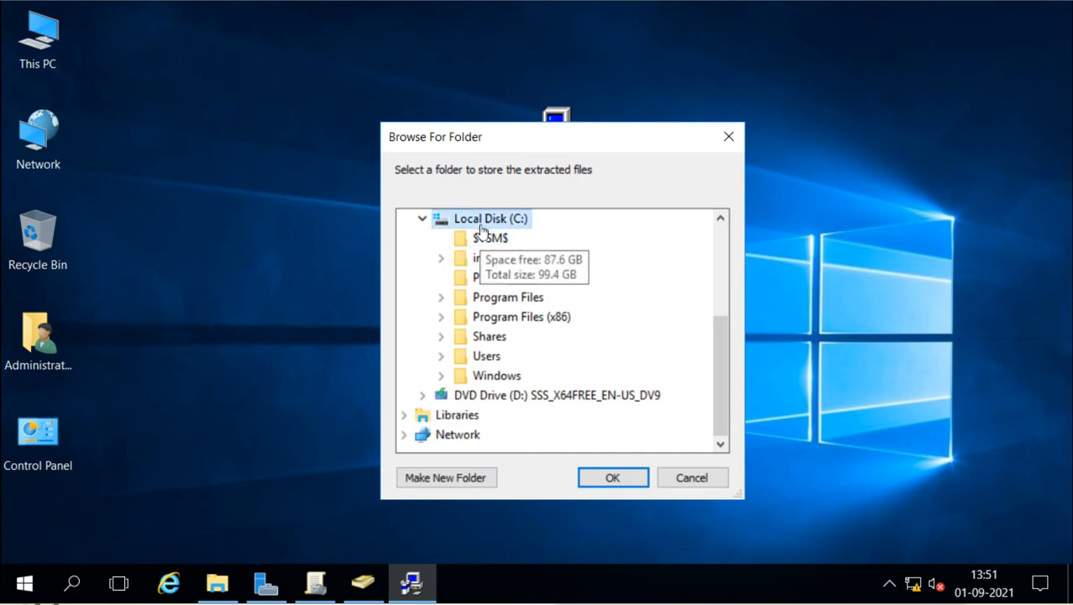
{"action": "left_click", "coordinate": [445, 477]}
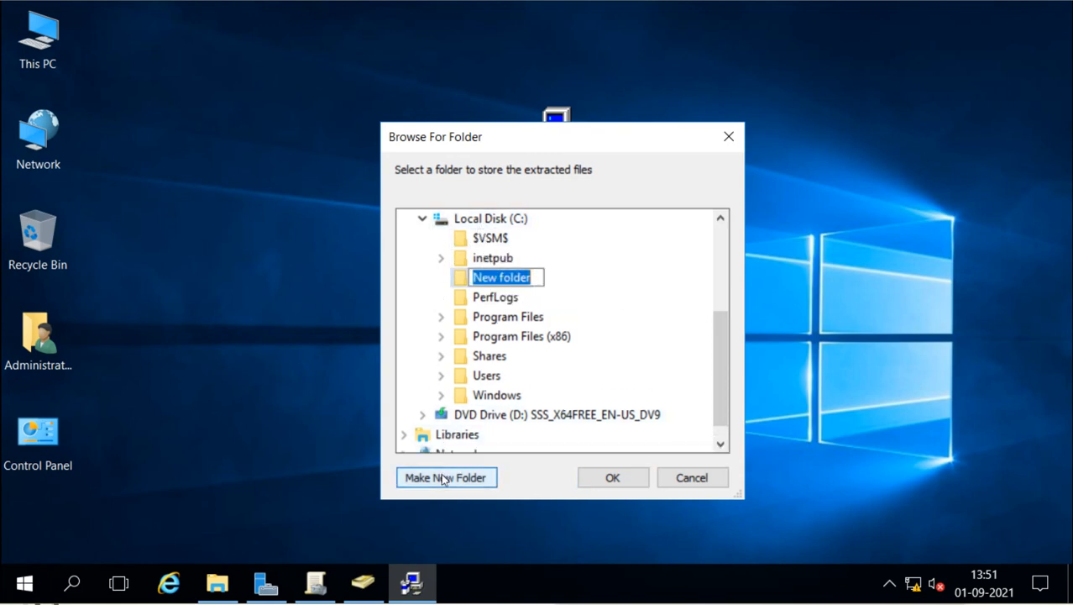
{"action": "type", "text": "temp"}
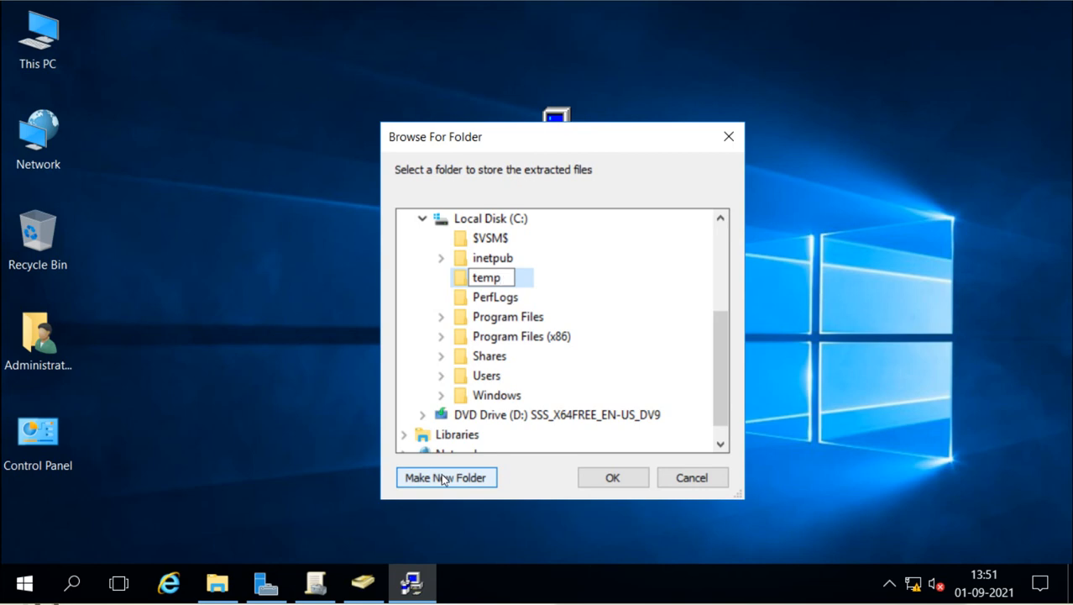
{"action": "left_click", "coordinate": [614, 476]}
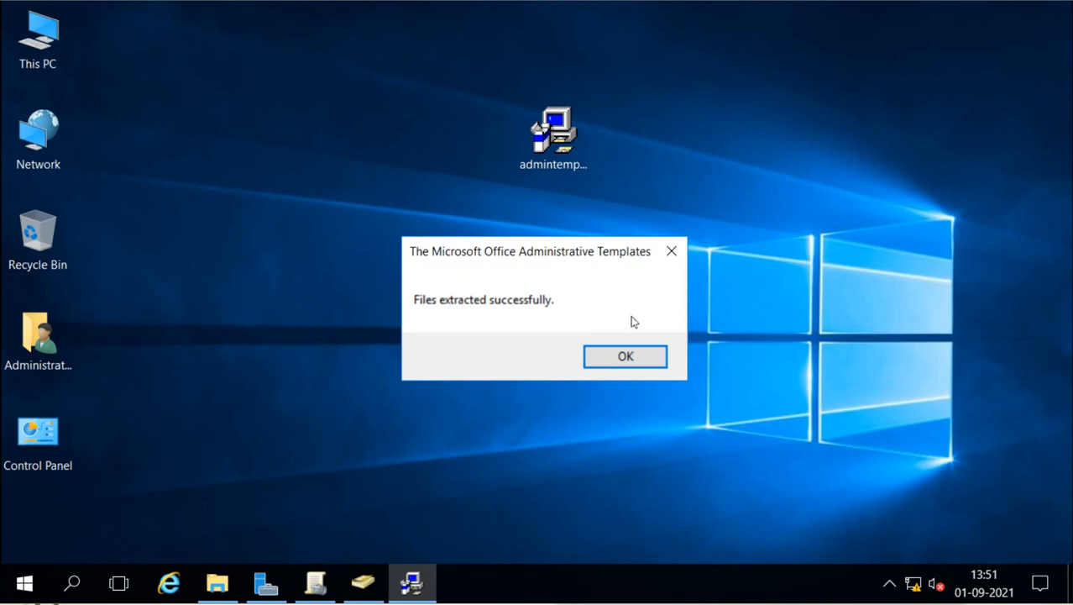
{"action": "left_click", "coordinate": [622, 369]}
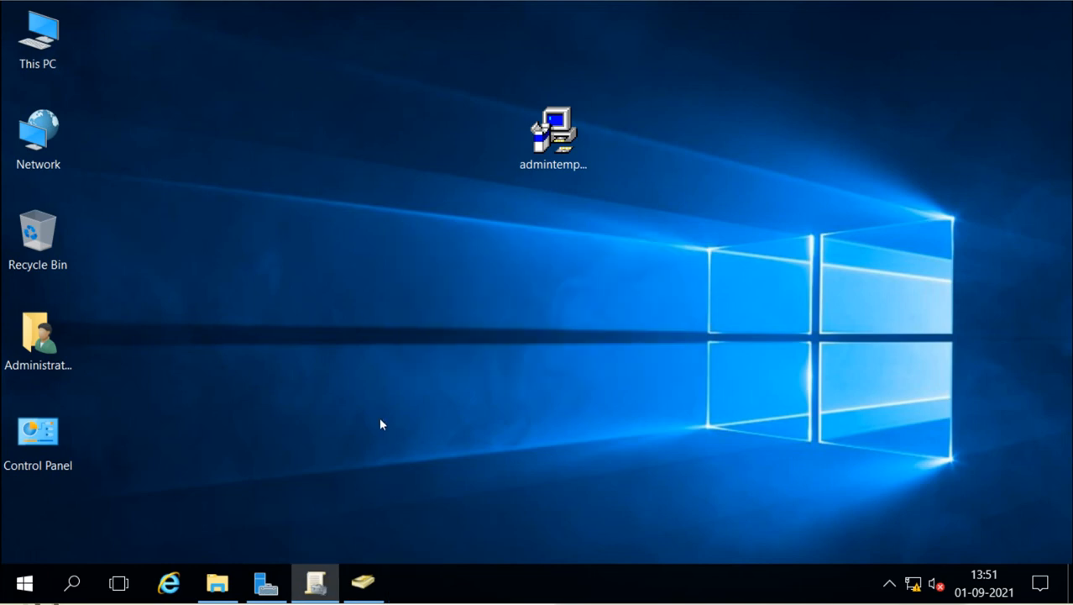
Step: Open C:\temp\admx and select and copy all 24 language folders and ADMX files
{"action": "left_click", "coordinate": [217, 585]}
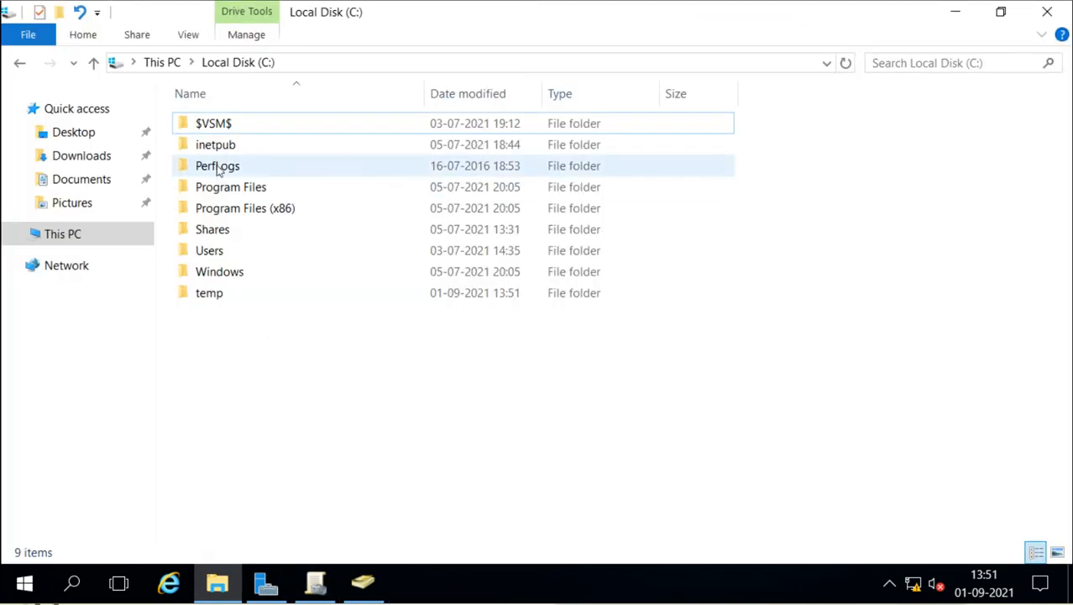
{"action": "double_click", "coordinate": [220, 291]}
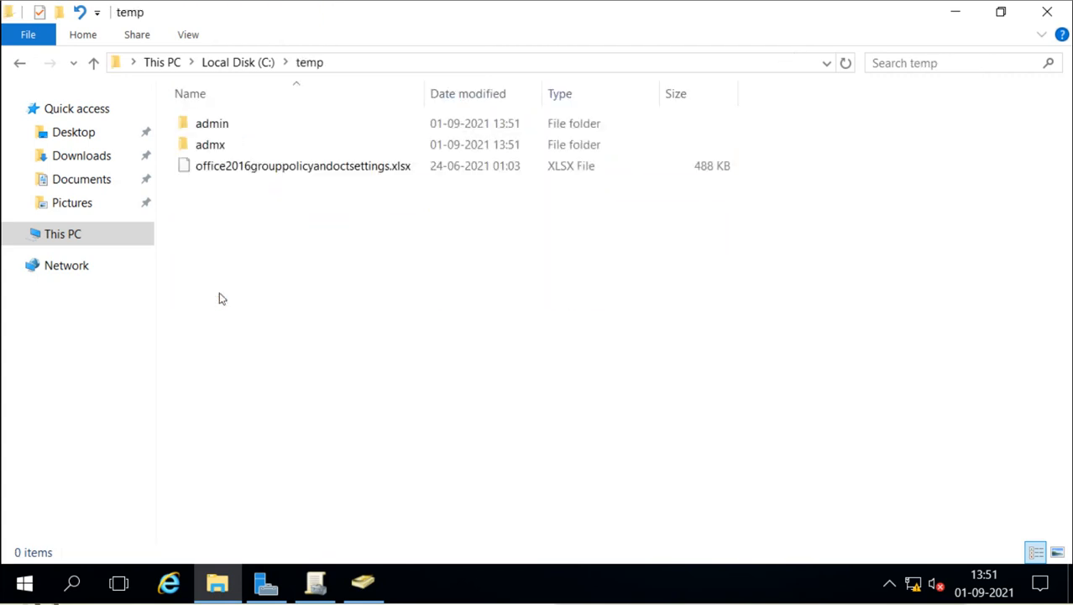
{"action": "double_click", "coordinate": [227, 152]}
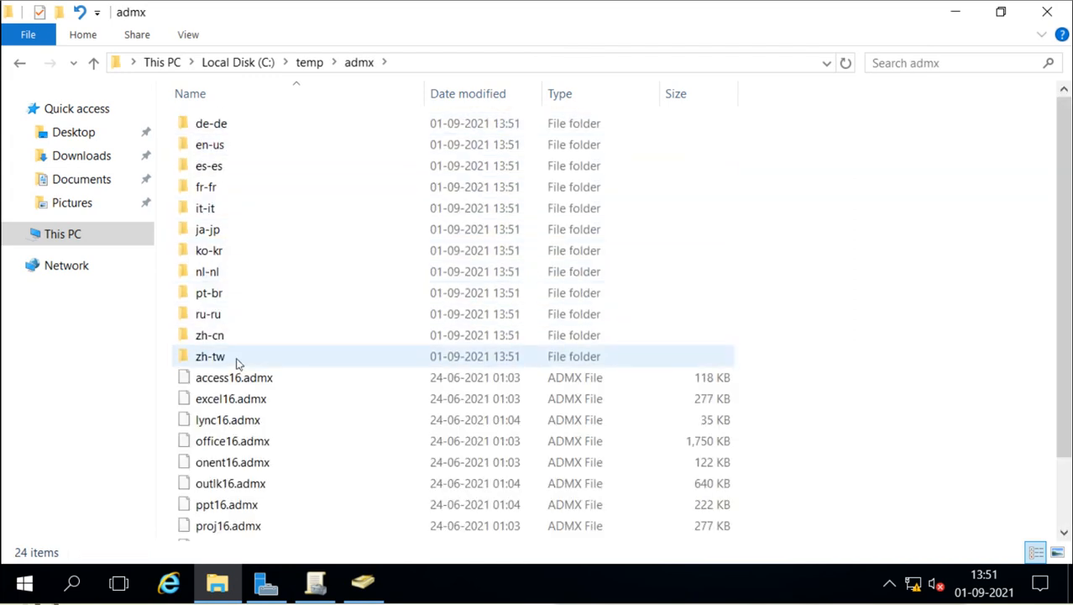
{"action": "scroll", "coordinate": [237, 361], "scroll_direction": "down", "scroll_amount": 2}
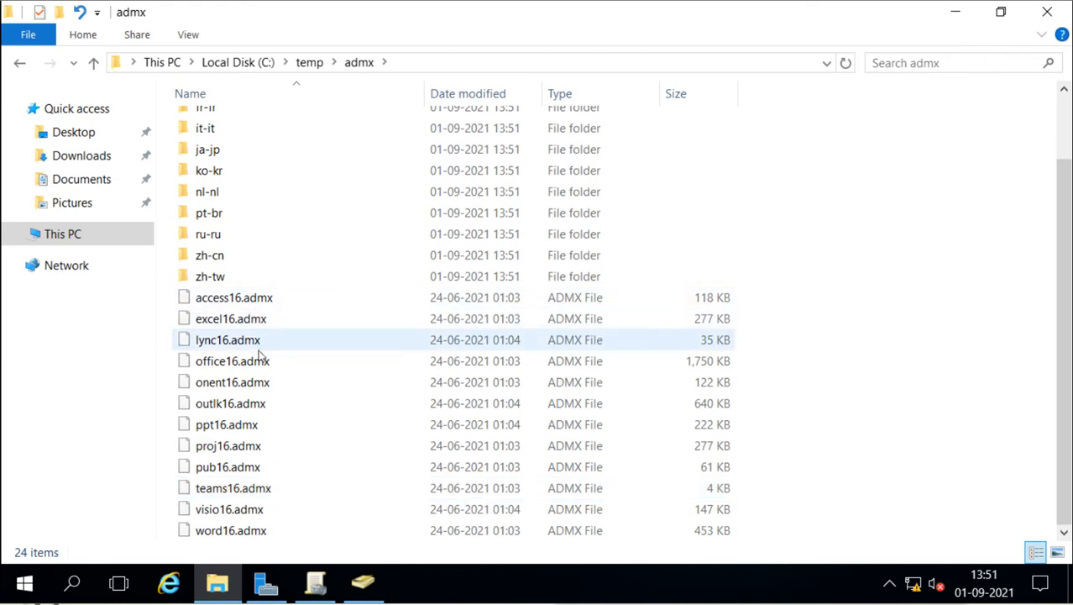
{"action": "scroll", "coordinate": [343, 263], "scroll_direction": "up", "scroll_amount": 2}
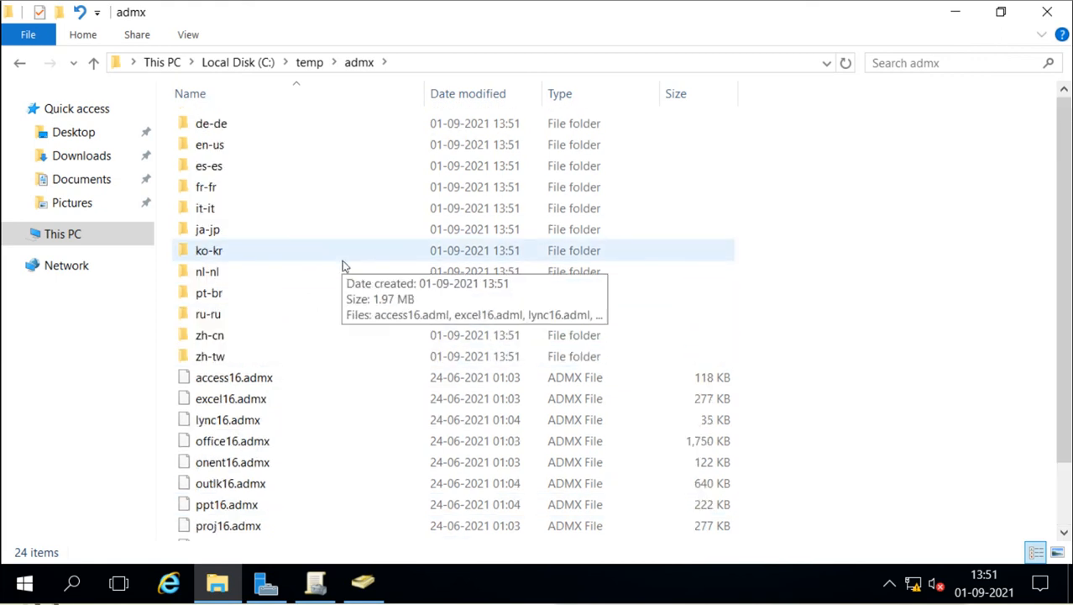
{"action": "key", "text": "ctrl+a"}
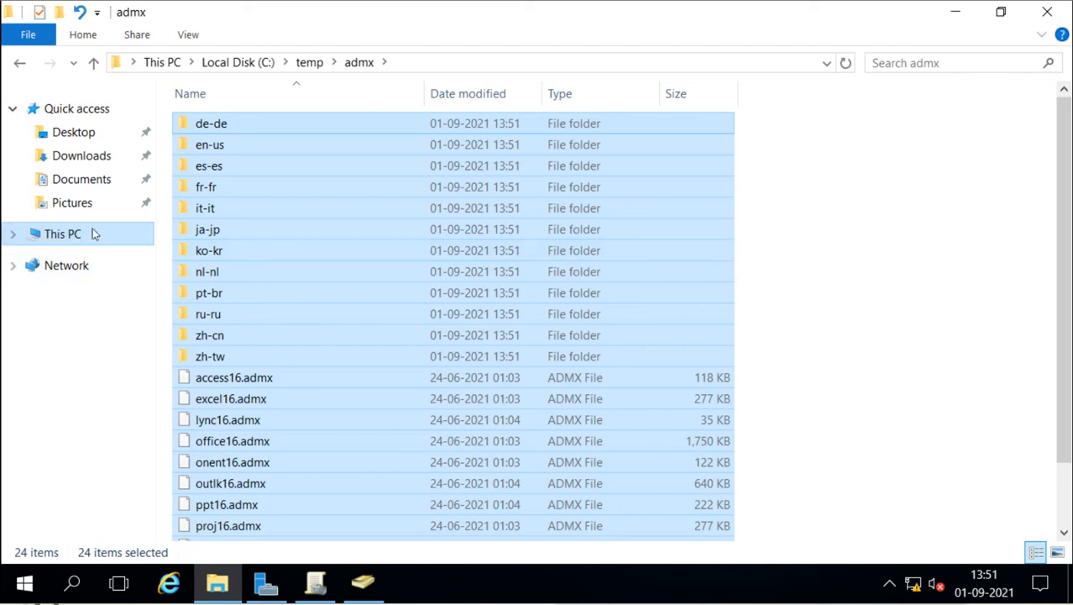
Step: Paste the copied Office templates into C:\Windows\PolicyDefinitions
{"action": "left_click", "coordinate": [236, 63]}
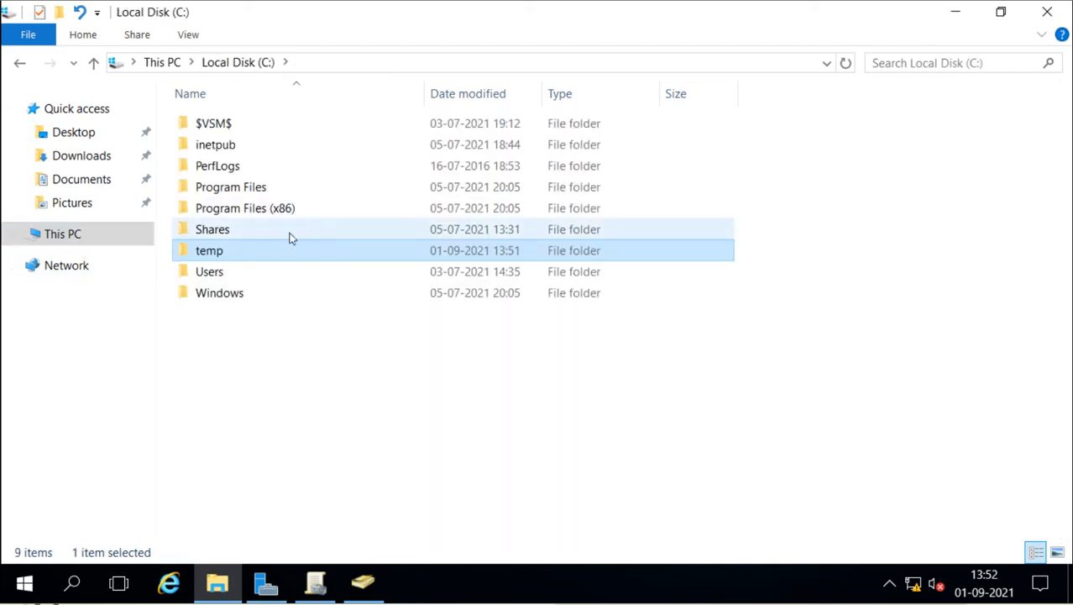
{"action": "left_click", "coordinate": [242, 299]}
{"action": "double_click", "coordinate": [242, 300]}
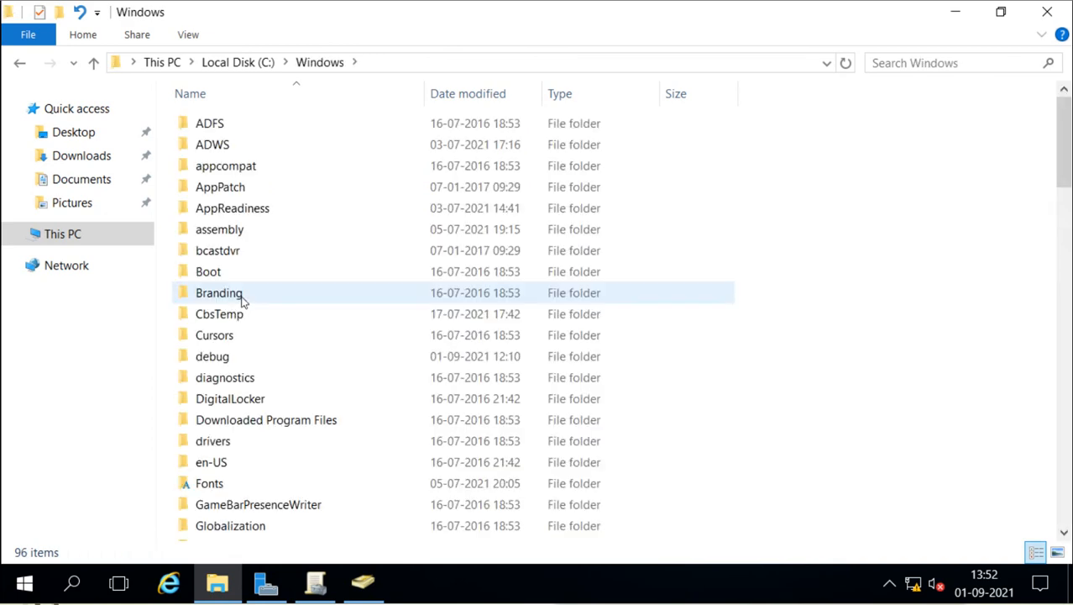
{"action": "scroll", "coordinate": [250, 325], "scroll_direction": "down", "scroll_amount": 3}
{"action": "scroll", "coordinate": [249, 325], "scroll_direction": "down", "scroll_amount": 4}
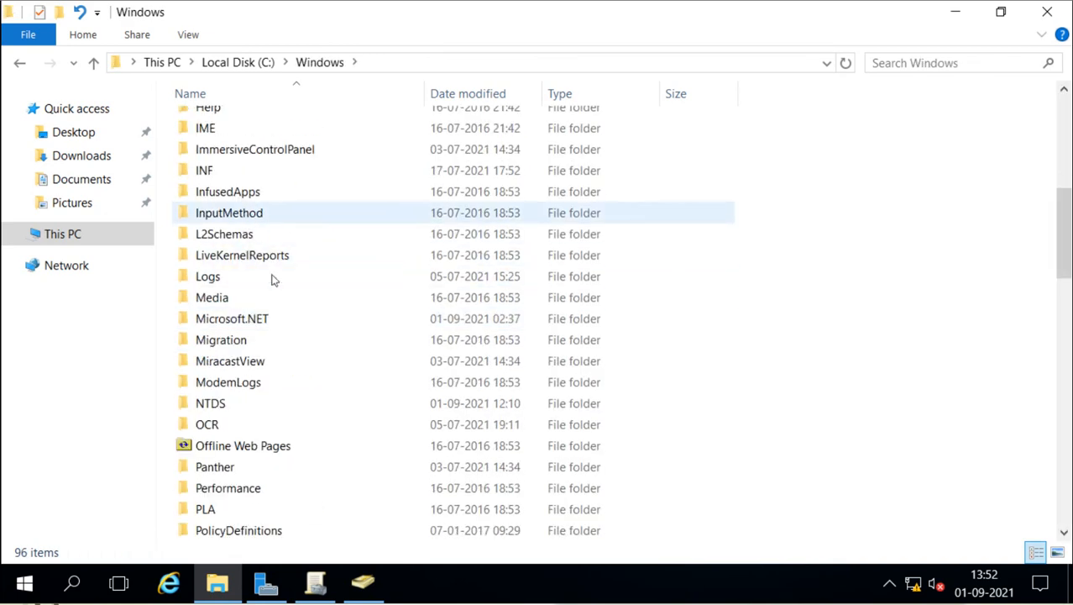
{"action": "scroll", "coordinate": [282, 381], "scroll_direction": "down", "scroll_amount": 3}
{"action": "scroll", "coordinate": [281, 381], "scroll_direction": "down", "scroll_amount": 1}
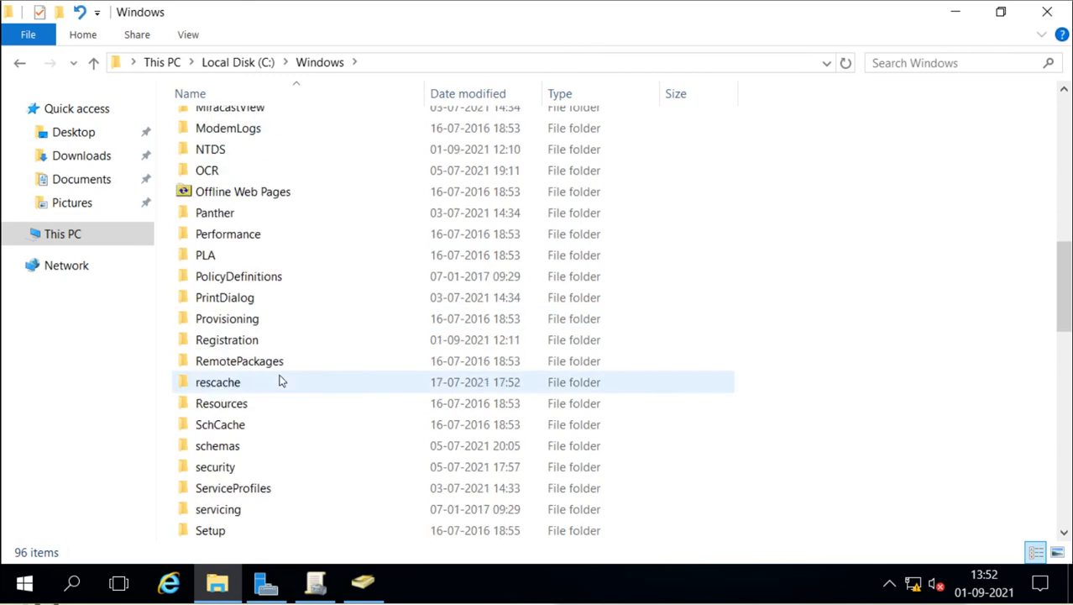
{"action": "double_click", "coordinate": [296, 277]}
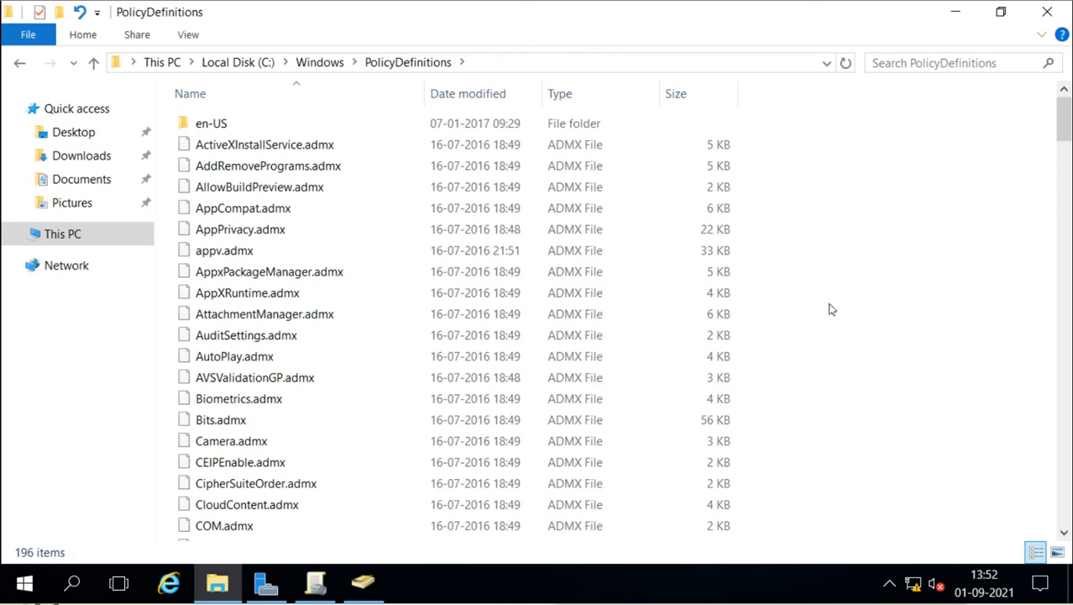
{"action": "key", "text": "ctrl+v"}
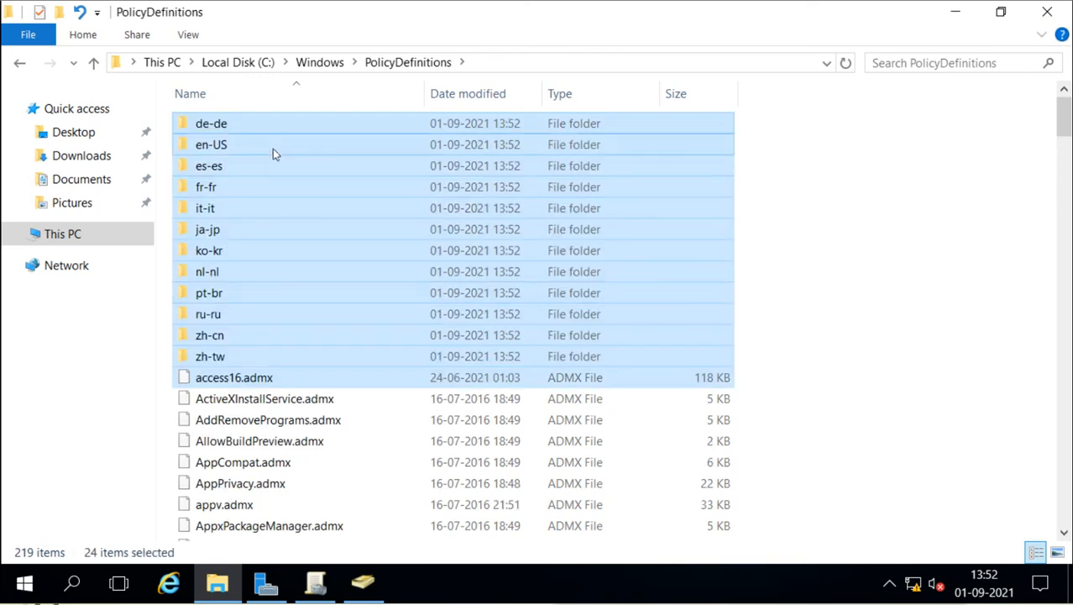
Step: Scroll through the 219 PolicyDefinitions items and return to Group Policy Management
{"action": "scroll", "coordinate": [335, 373], "scroll_direction": "down", "scroll_amount": 7}
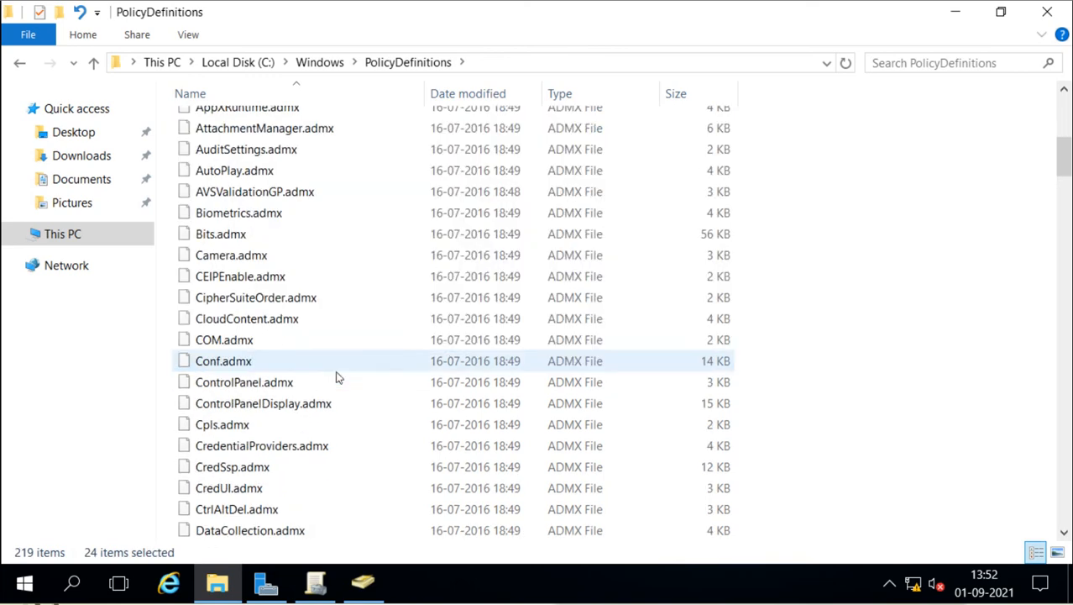
{"action": "scroll", "coordinate": [337, 378], "scroll_direction": "down", "scroll_amount": 1}
{"action": "scroll", "coordinate": [337, 378], "scroll_direction": "down", "scroll_amount": 20}
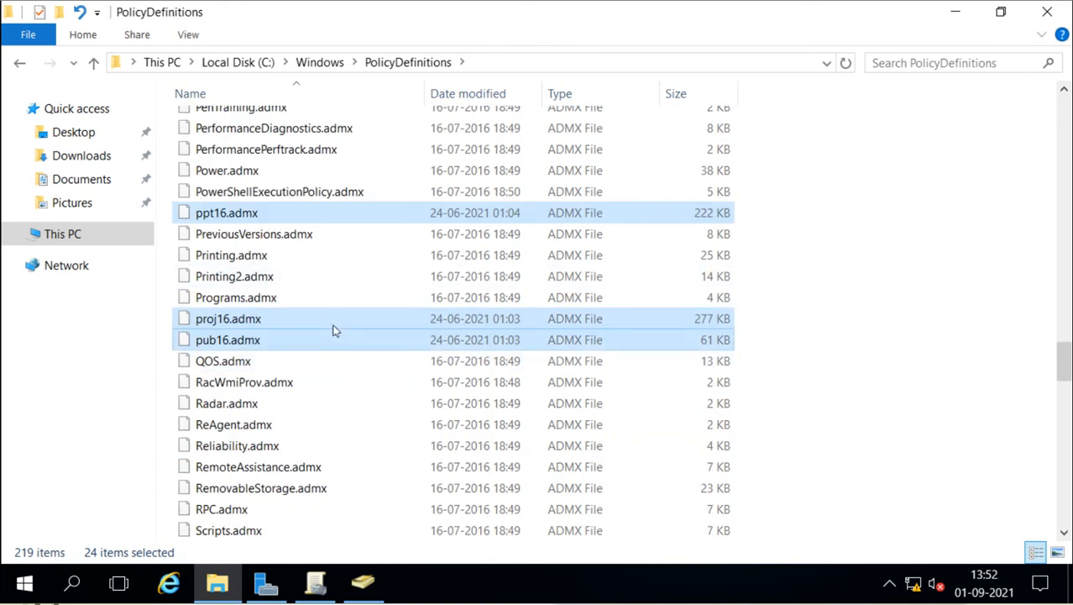
{"action": "left_click", "coordinate": [315, 582]}
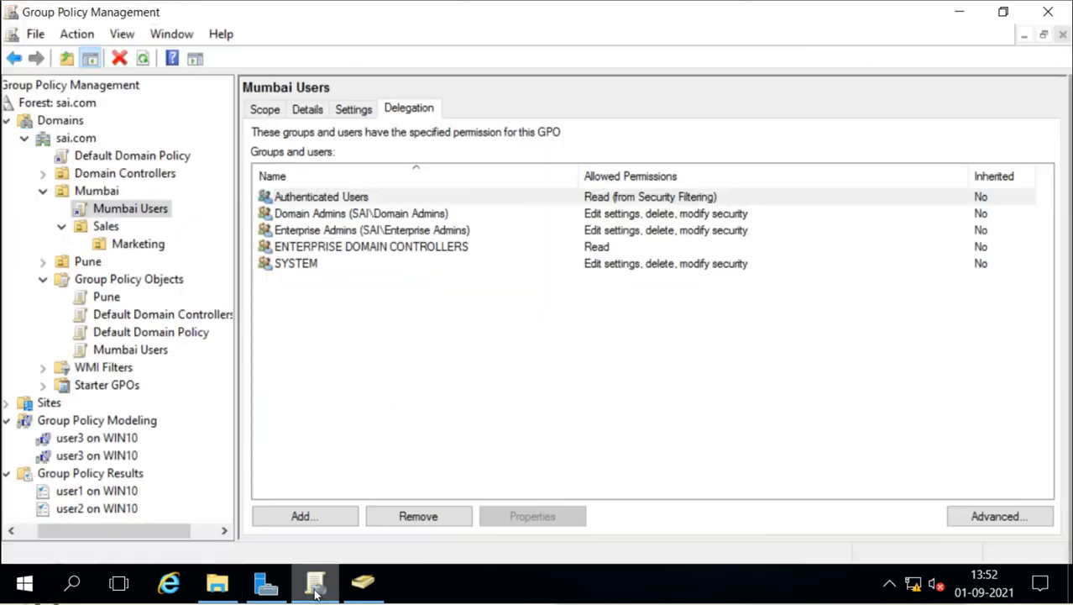
Step: Edit the Mumbai Users GPO and open Computer Configuration > Policies > Administrative Templates
{"action": "right_click", "coordinate": [132, 214]}
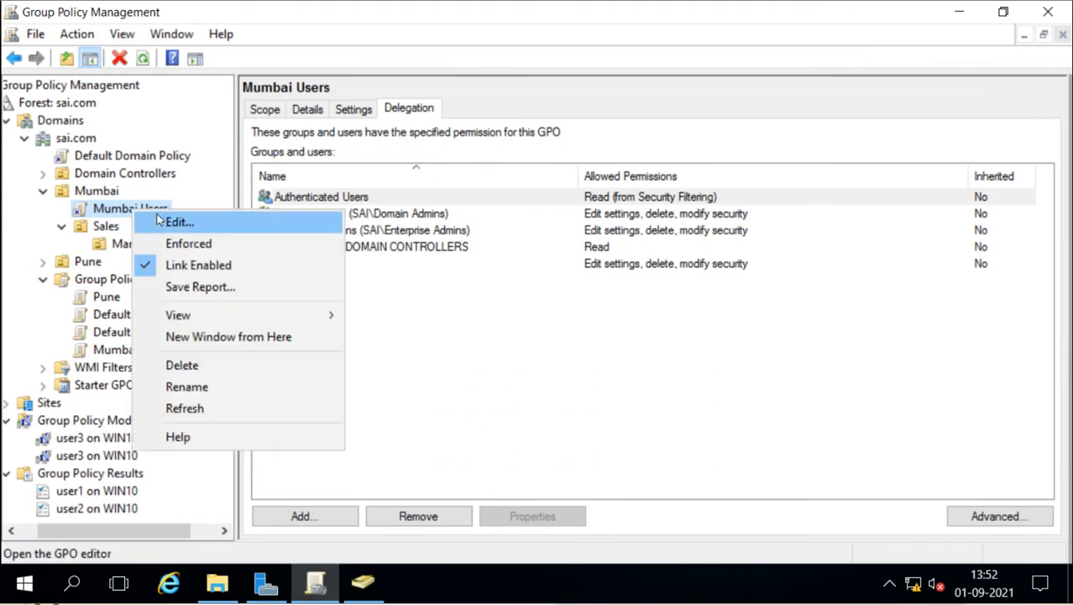
{"action": "left_click", "coordinate": [158, 216]}
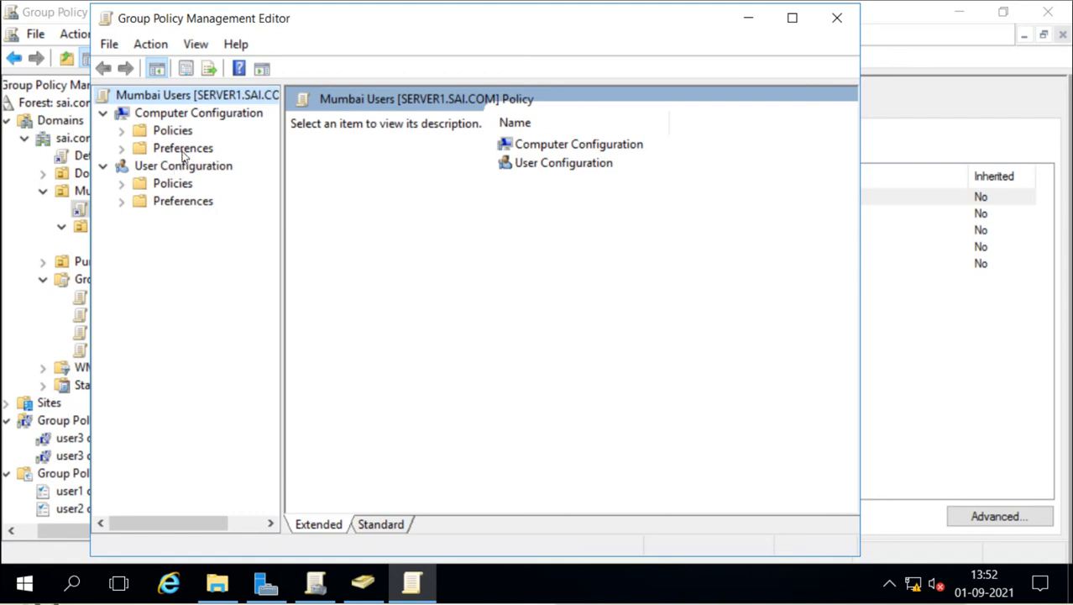
{"action": "left_click", "coordinate": [559, 146]}
{"action": "double_click", "coordinate": [559, 146]}
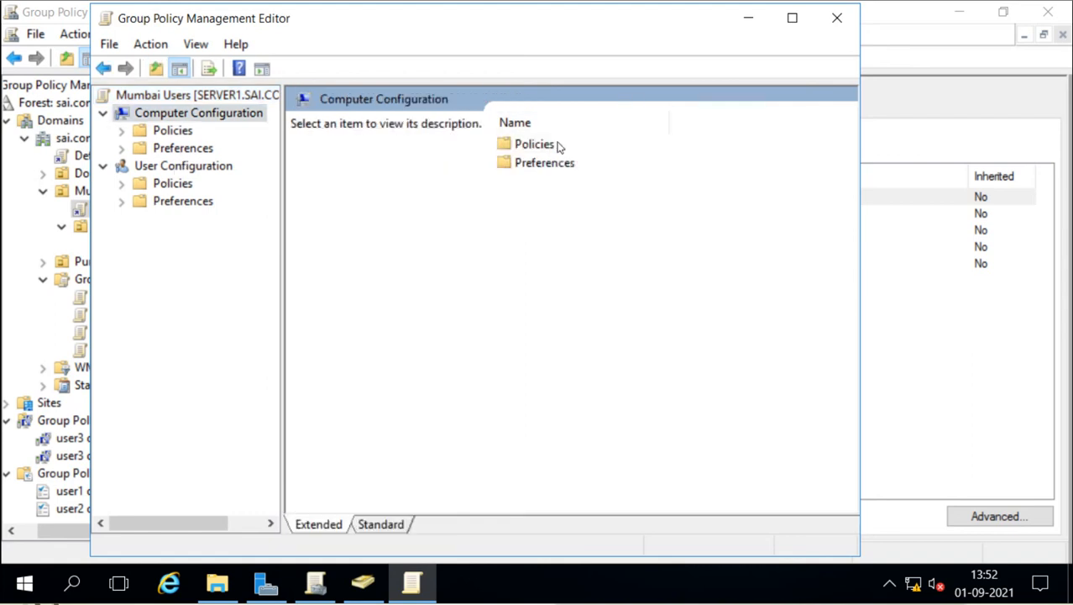
{"action": "double_click", "coordinate": [550, 148]}
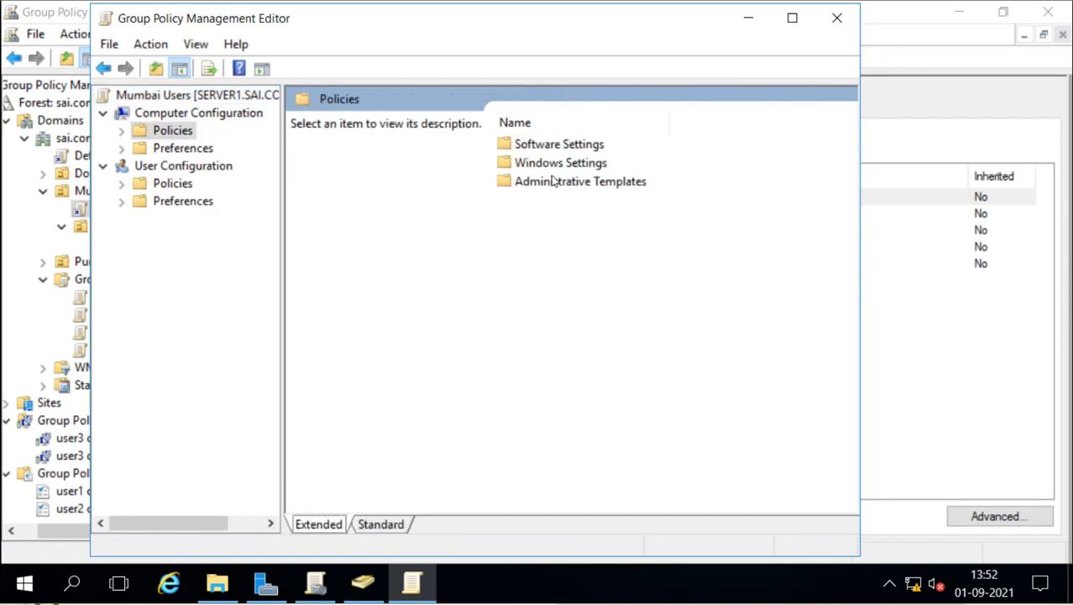
{"action": "double_click", "coordinate": [552, 183]}
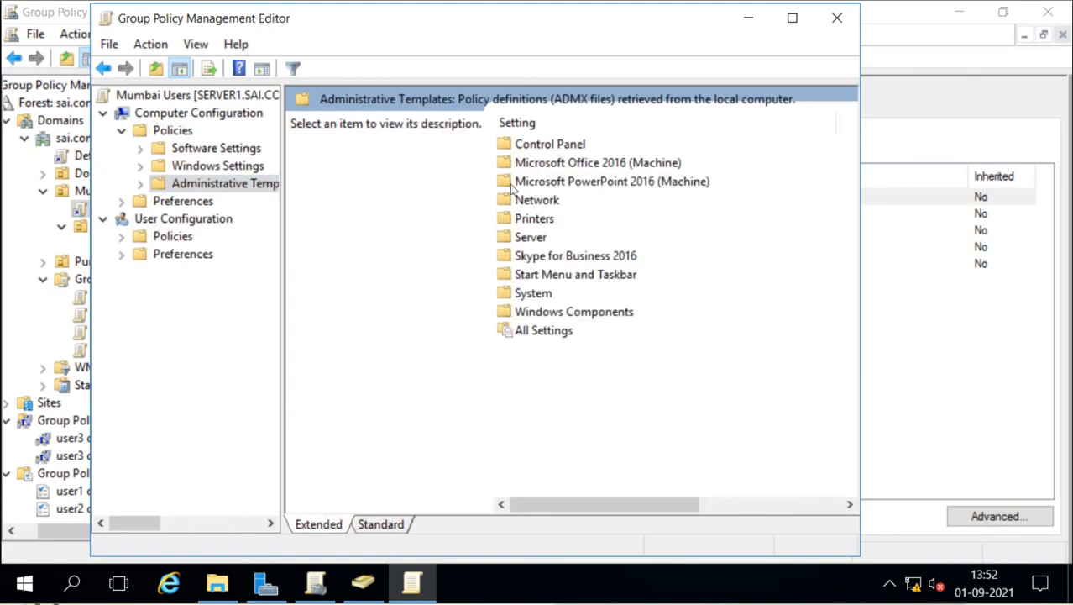
Step: Select the Microsoft Office 2016, PowerPoint 2016 and Skype for Business 2016 machine folders
{"action": "left_click", "coordinate": [532, 167]}
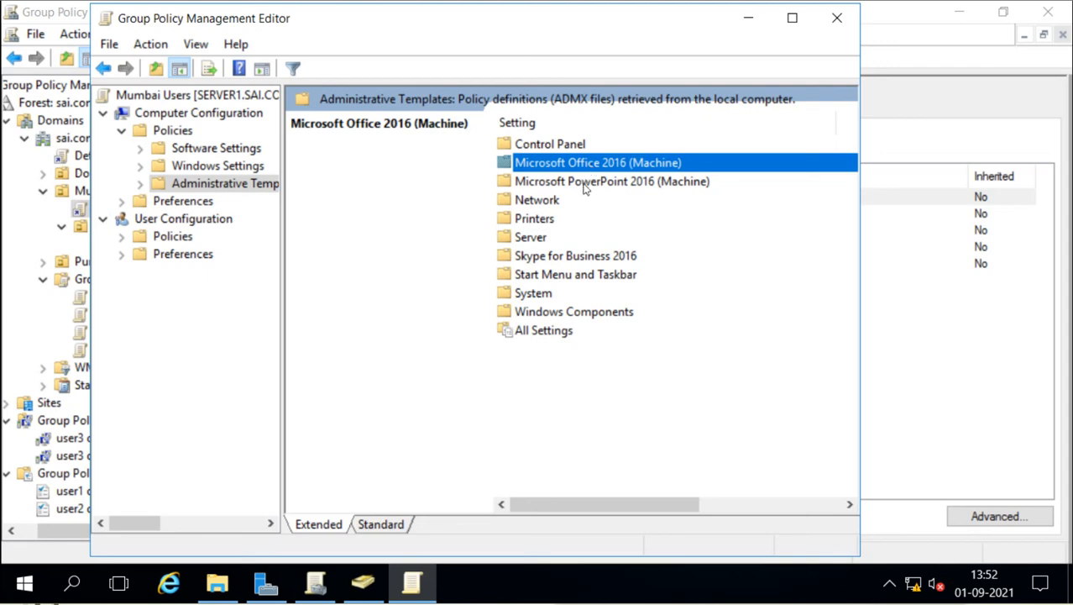
{"action": "left_click", "coordinate": [585, 186]}
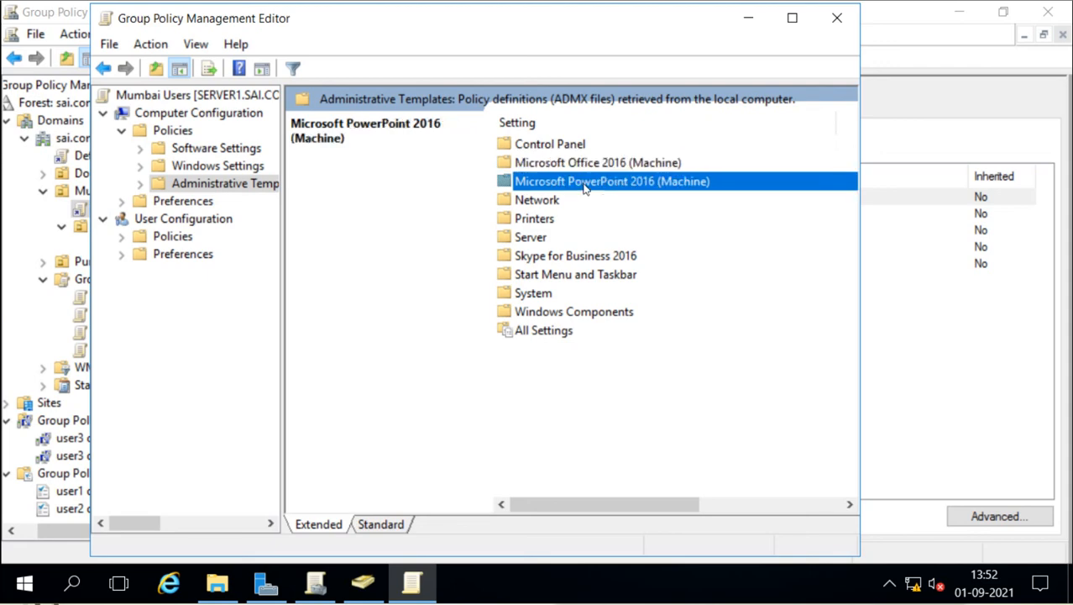
{"action": "left_click", "coordinate": [551, 259]}
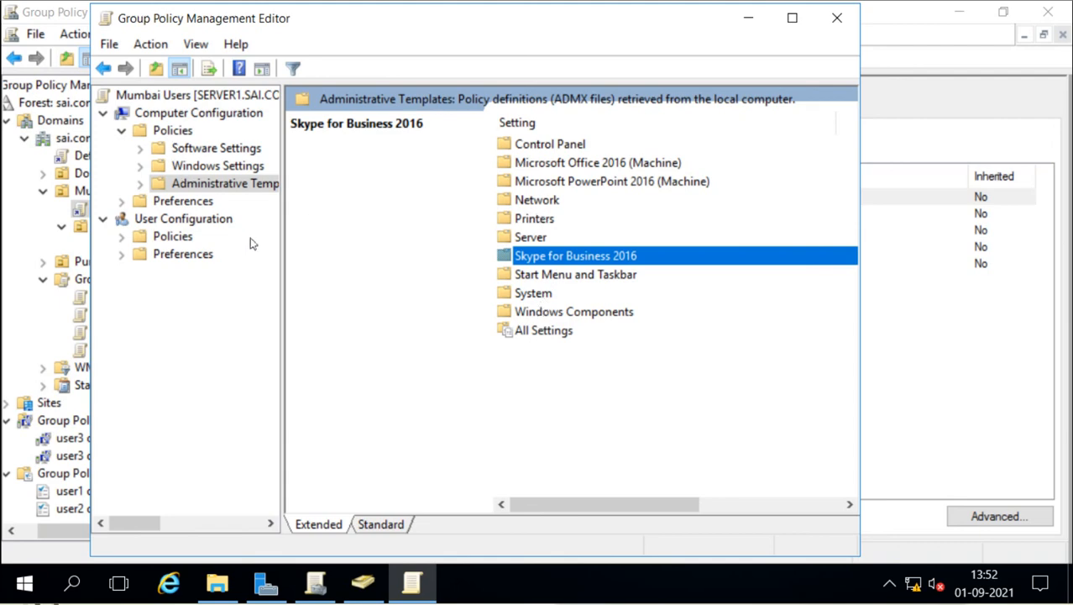
{"action": "left_click", "coordinate": [191, 219]}
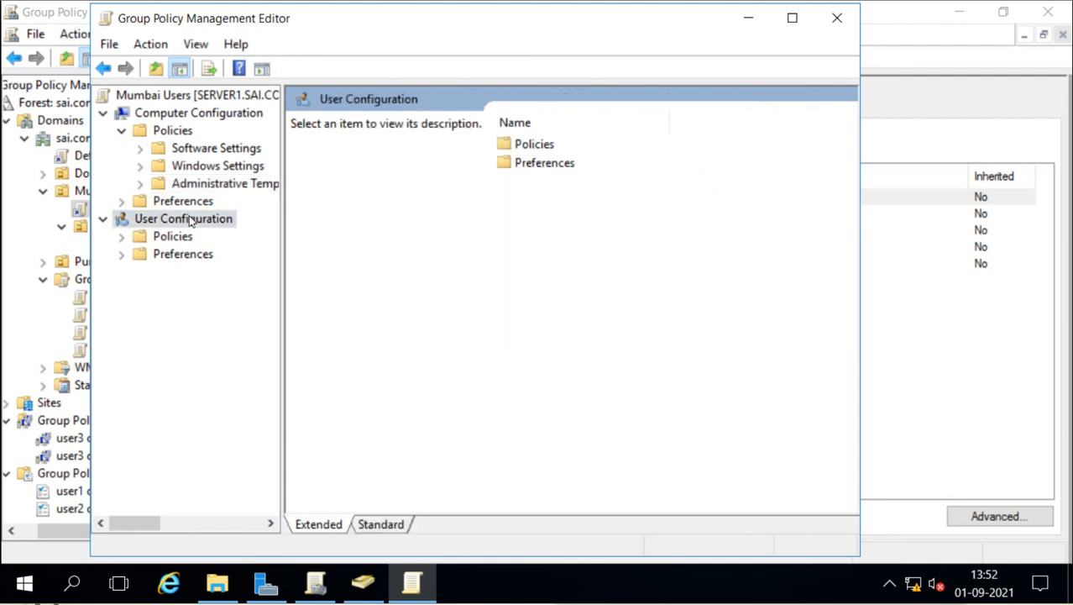
Step: Open user Administrative Templates and select each Office 2016 app folder, Access through Word
{"action": "double_click", "coordinate": [540, 145]}
{"action": "double_click", "coordinate": [549, 183]}
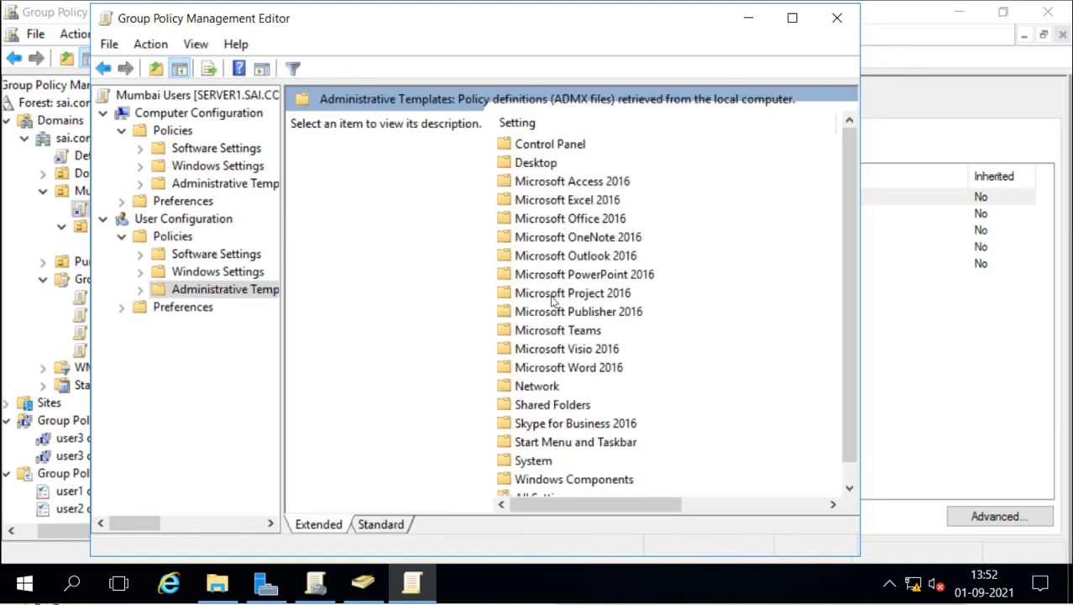
{"action": "left_click", "coordinate": [547, 188]}
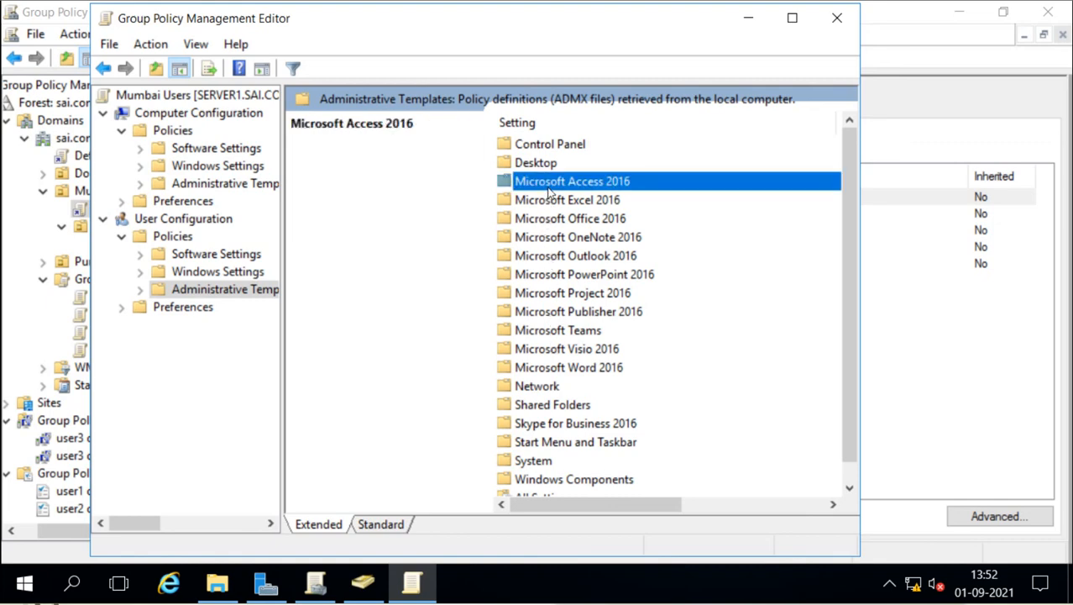
{"action": "left_click", "coordinate": [550, 203]}
{"action": "left_click", "coordinate": [549, 221]}
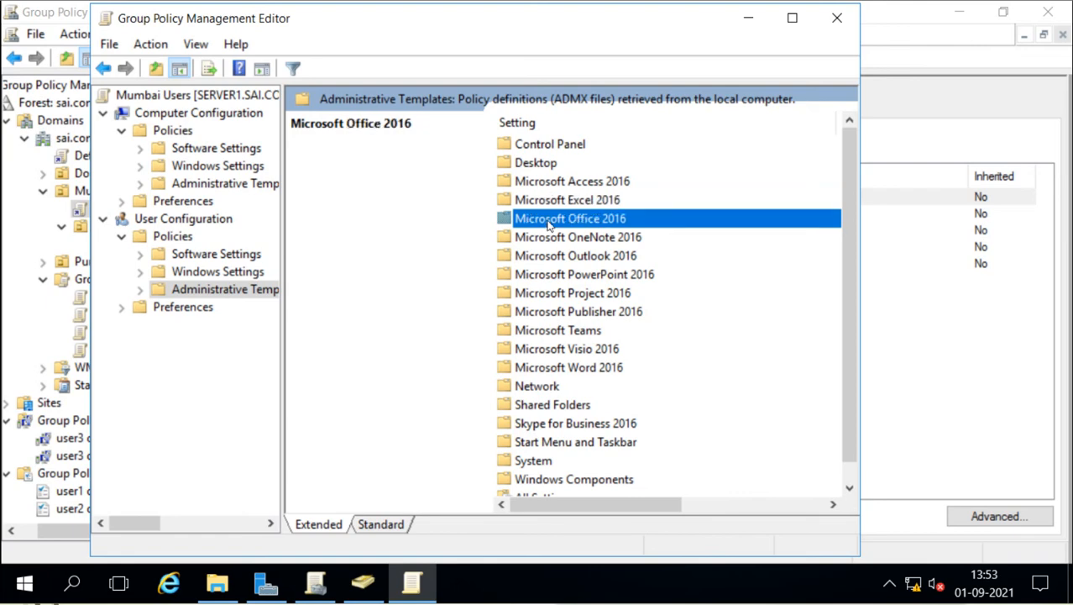
{"action": "left_click", "coordinate": [547, 238]}
{"action": "left_click", "coordinate": [545, 257]}
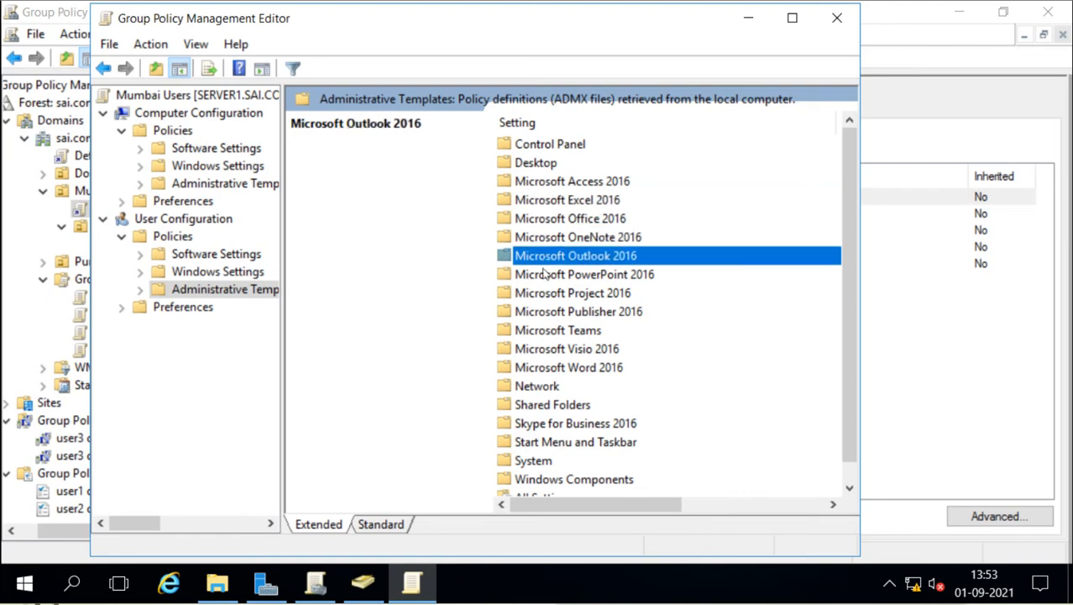
{"action": "left_click", "coordinate": [545, 276]}
{"action": "left_click", "coordinate": [544, 295]}
{"action": "left_click", "coordinate": [542, 314]}
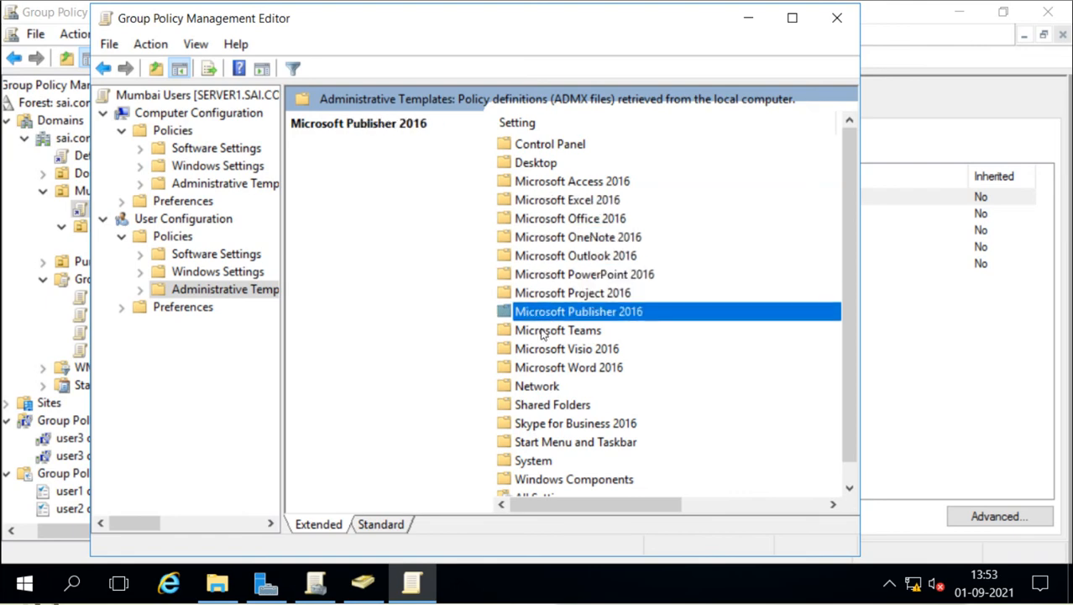
{"action": "left_click", "coordinate": [544, 351]}
{"action": "left_click", "coordinate": [543, 369]}
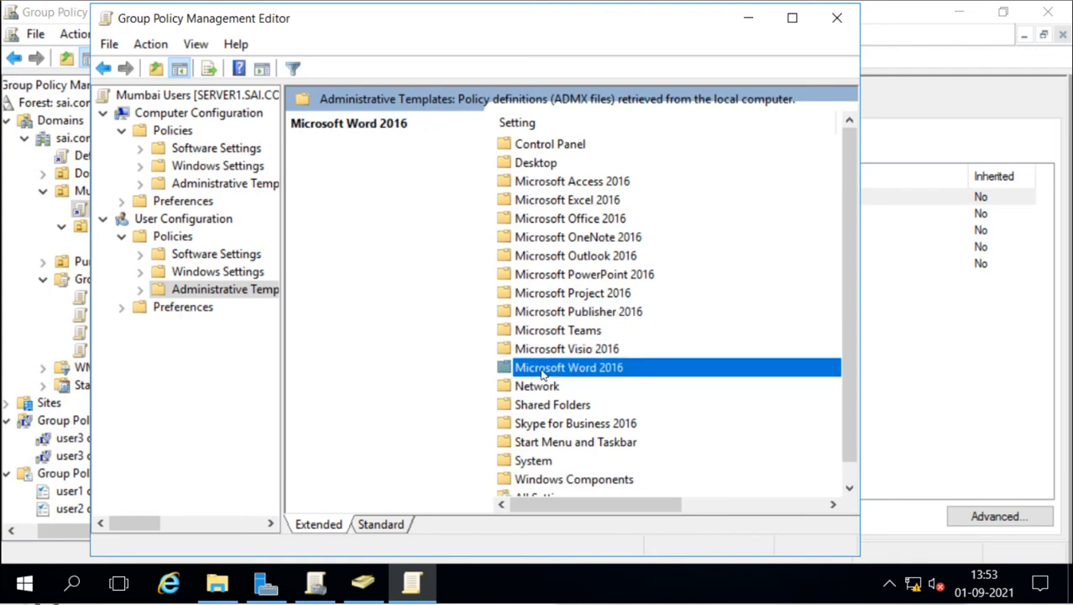
Step: Widen the tree and open Microsoft Word 2016 > File Tab > Check Accessibility
{"action": "left_click", "coordinate": [141, 289]}
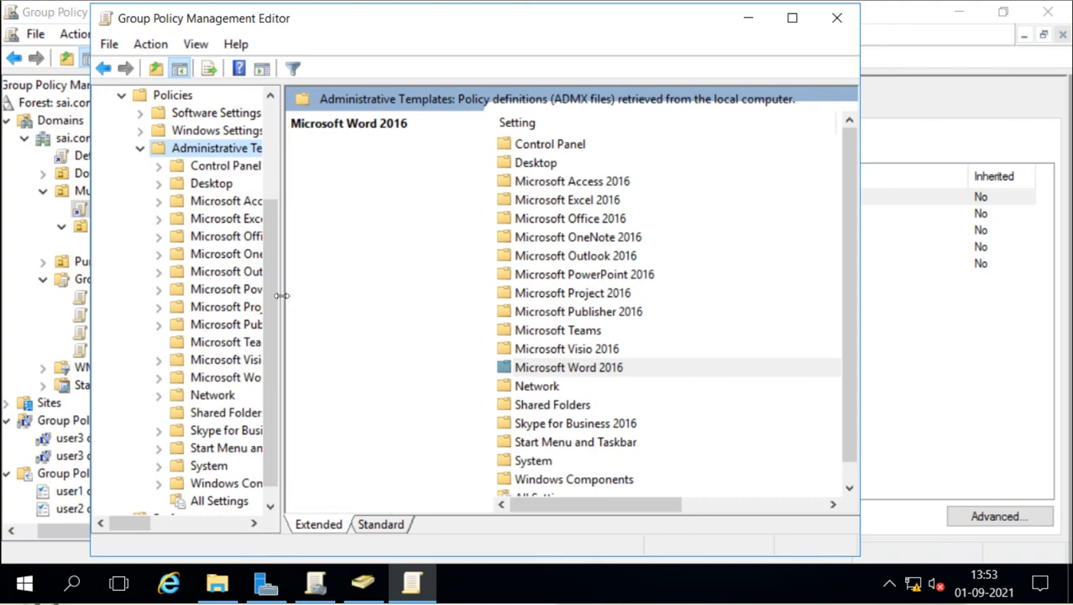
{"action": "left_click_drag", "start_coordinate": [280, 295], "coordinate": [366, 295]}
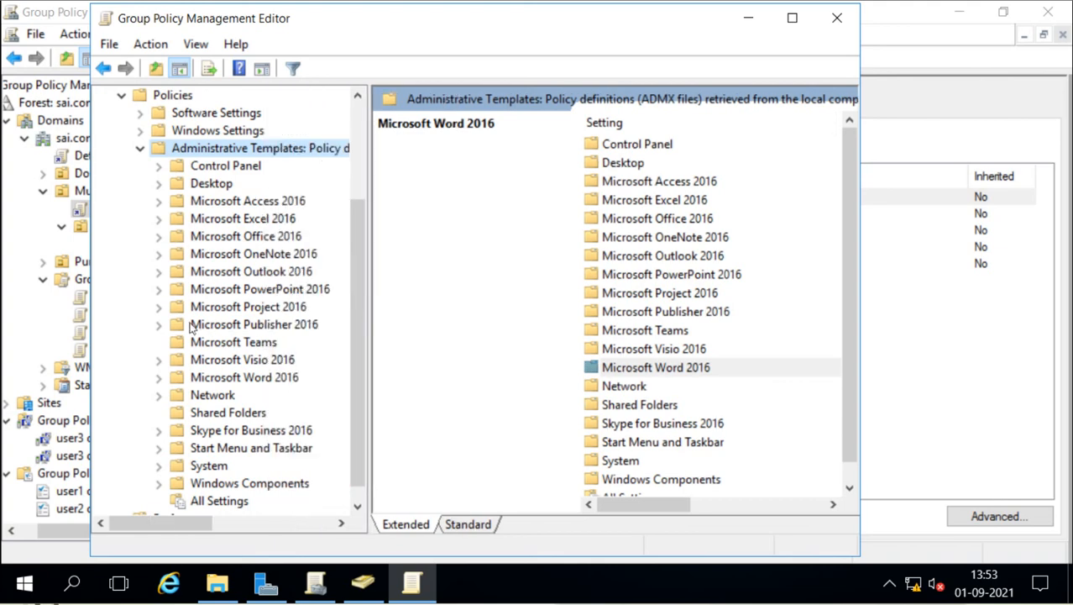
{"action": "left_click", "coordinate": [205, 378]}
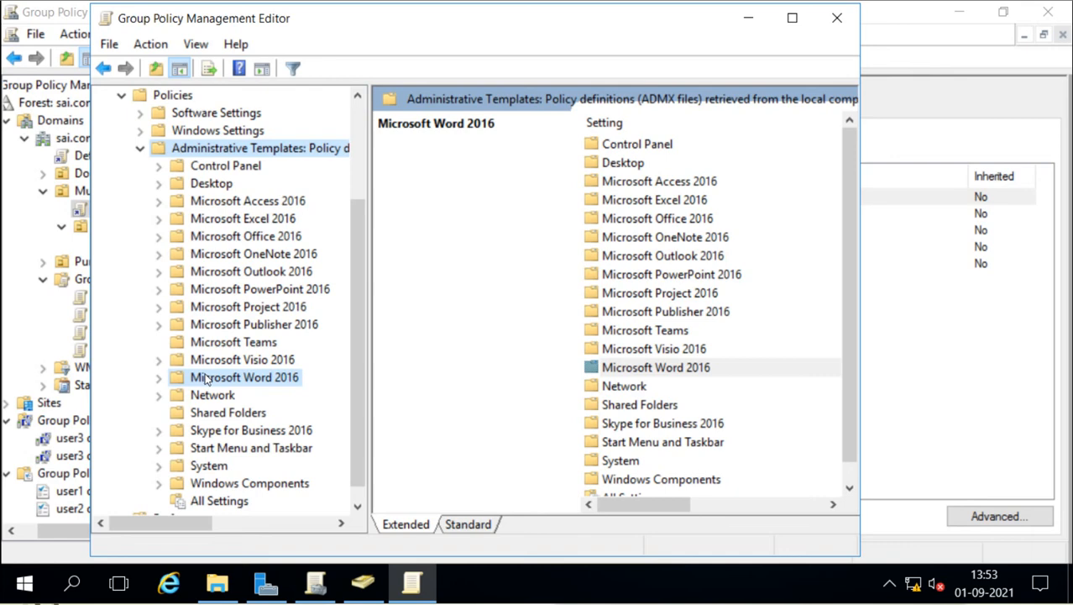
{"action": "left_click", "coordinate": [159, 377]}
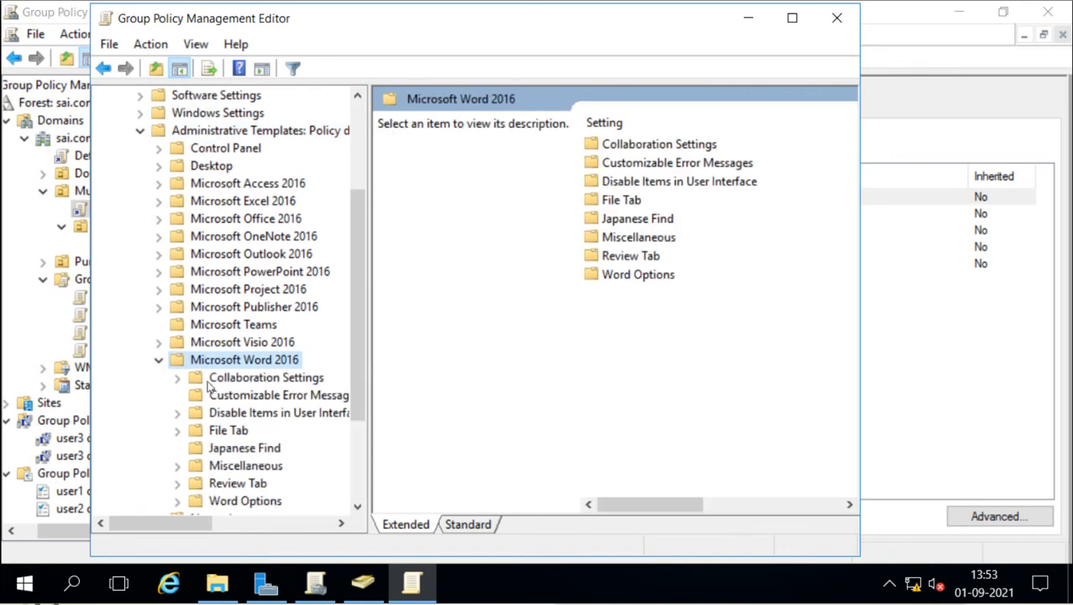
{"action": "left_click", "coordinate": [227, 380]}
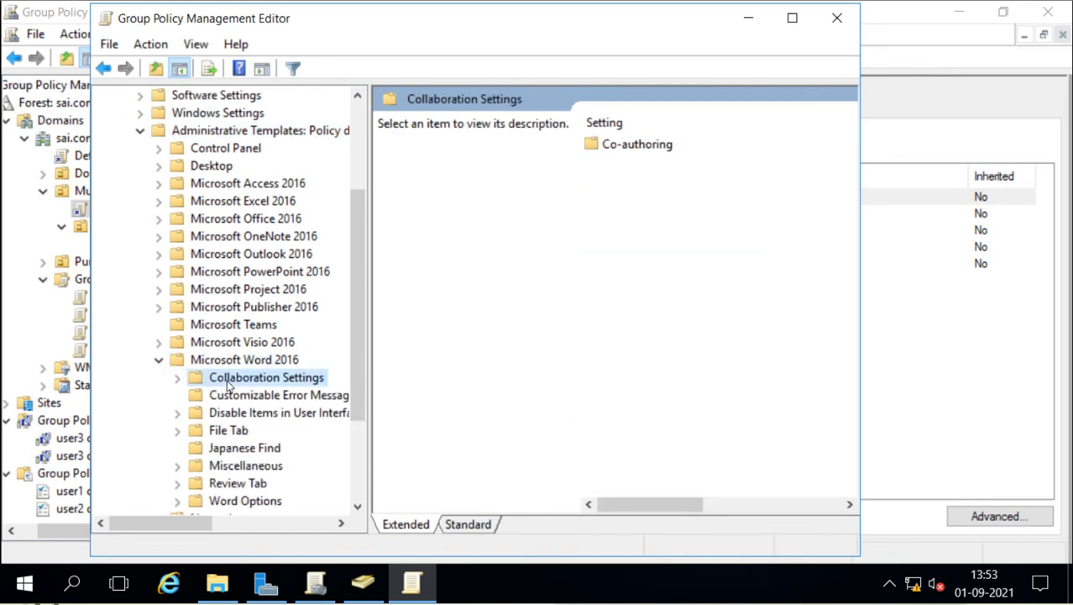
{"action": "left_click", "coordinate": [229, 430]}
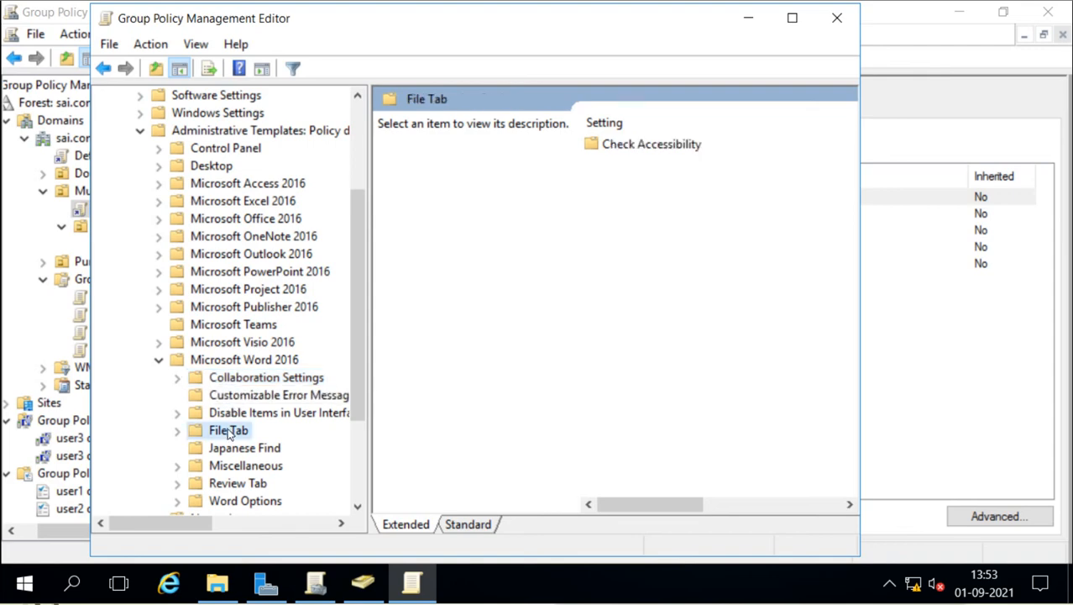
{"action": "double_click", "coordinate": [228, 431]}
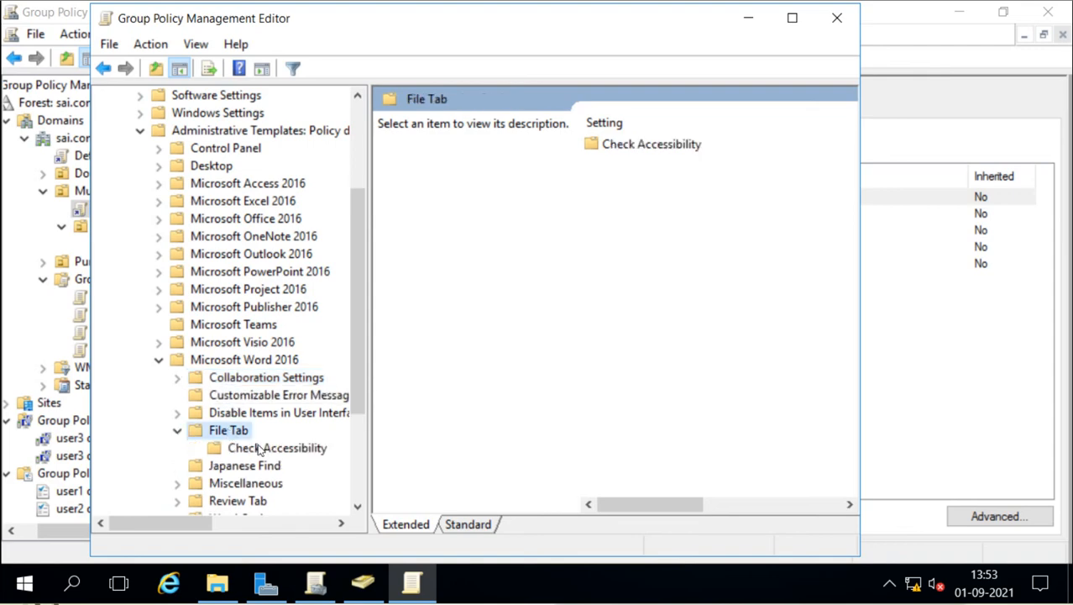
{"action": "left_click", "coordinate": [253, 449]}
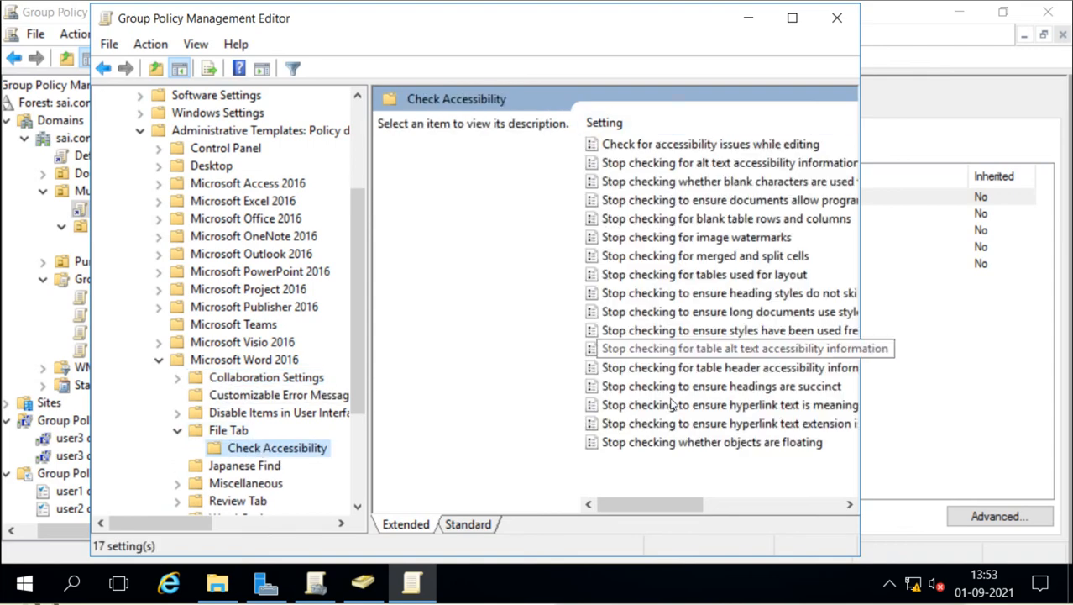
Step: Show the Check Accessibility settings' Not configured states, close the editor, and return to PolicyDefinitions
{"action": "left_click_drag", "start_coordinate": [678, 502], "coordinate": [644, 497]}
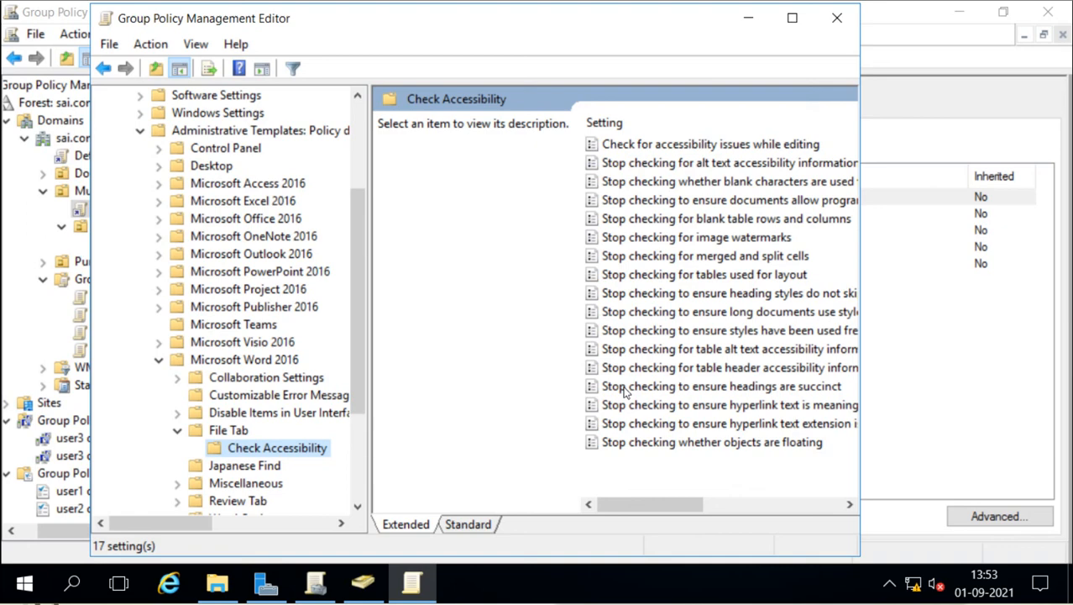
{"action": "left_click", "coordinate": [469, 524]}
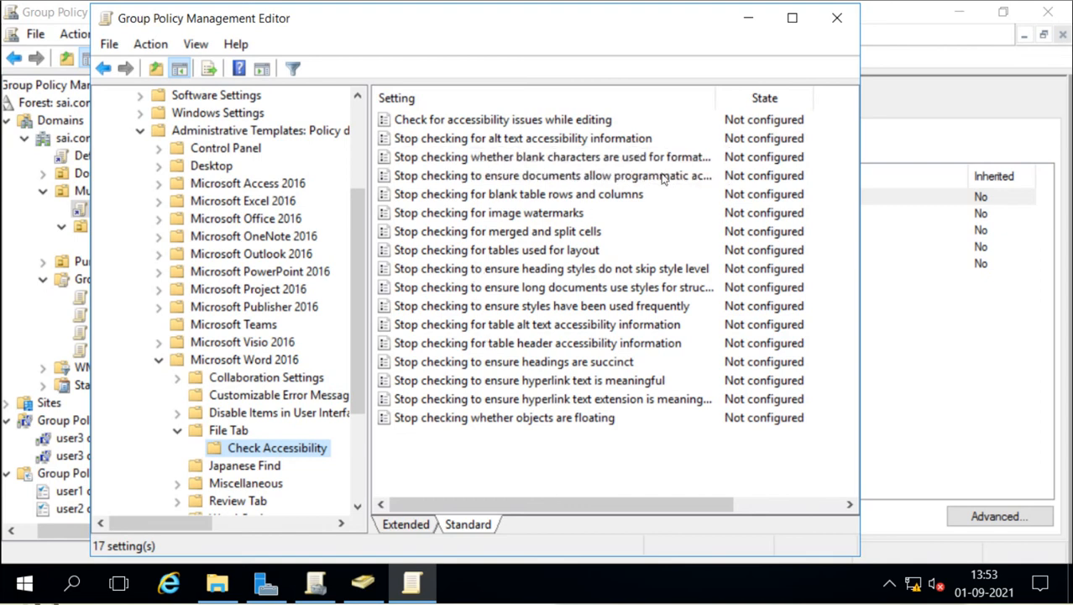
{"action": "left_click", "coordinate": [827, 26]}
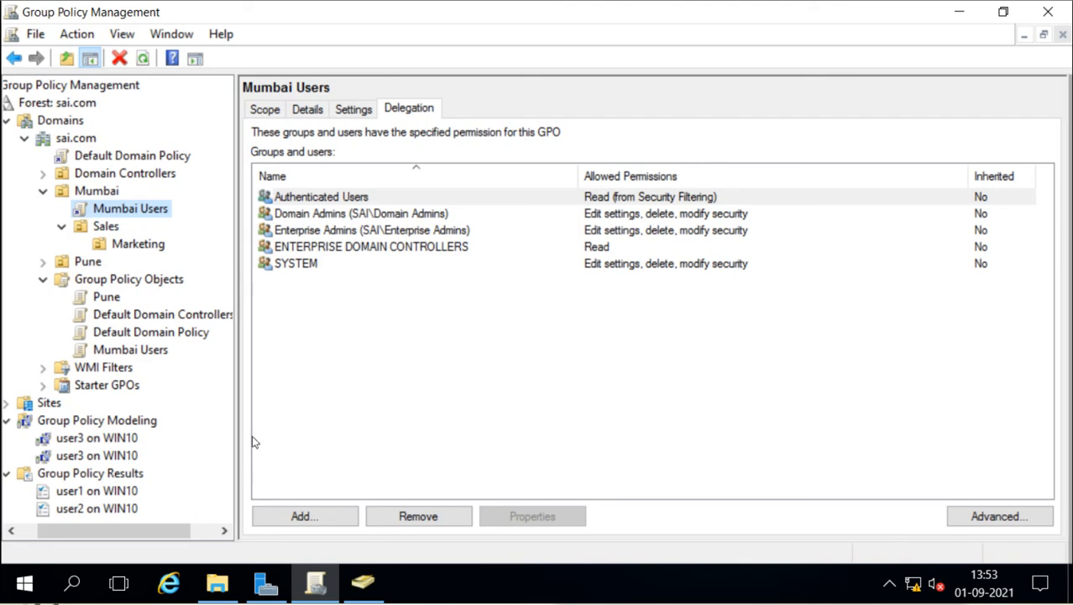
{"action": "left_click", "coordinate": [217, 581]}
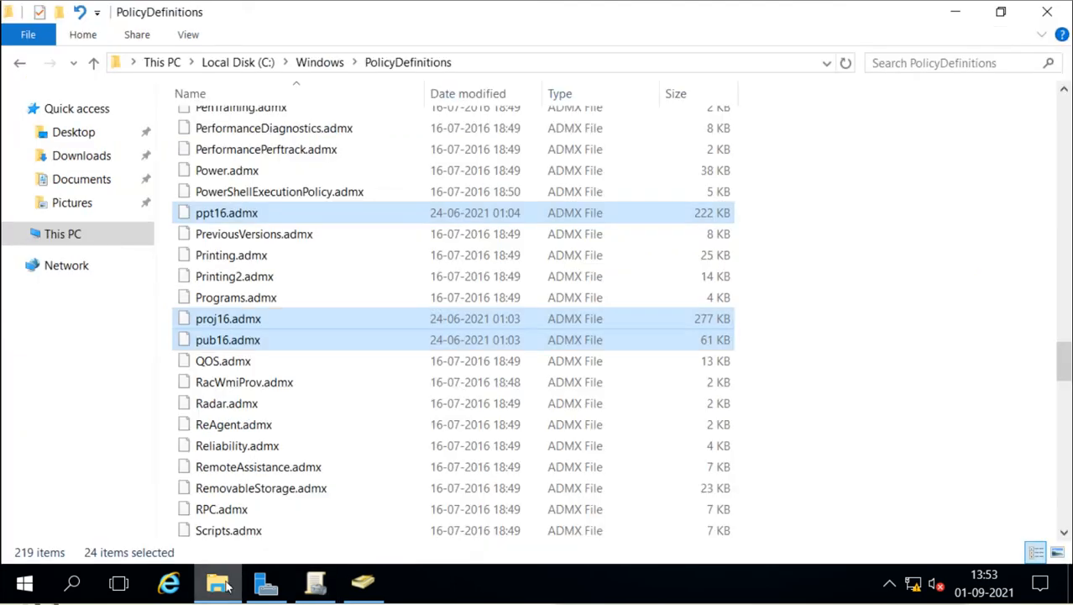